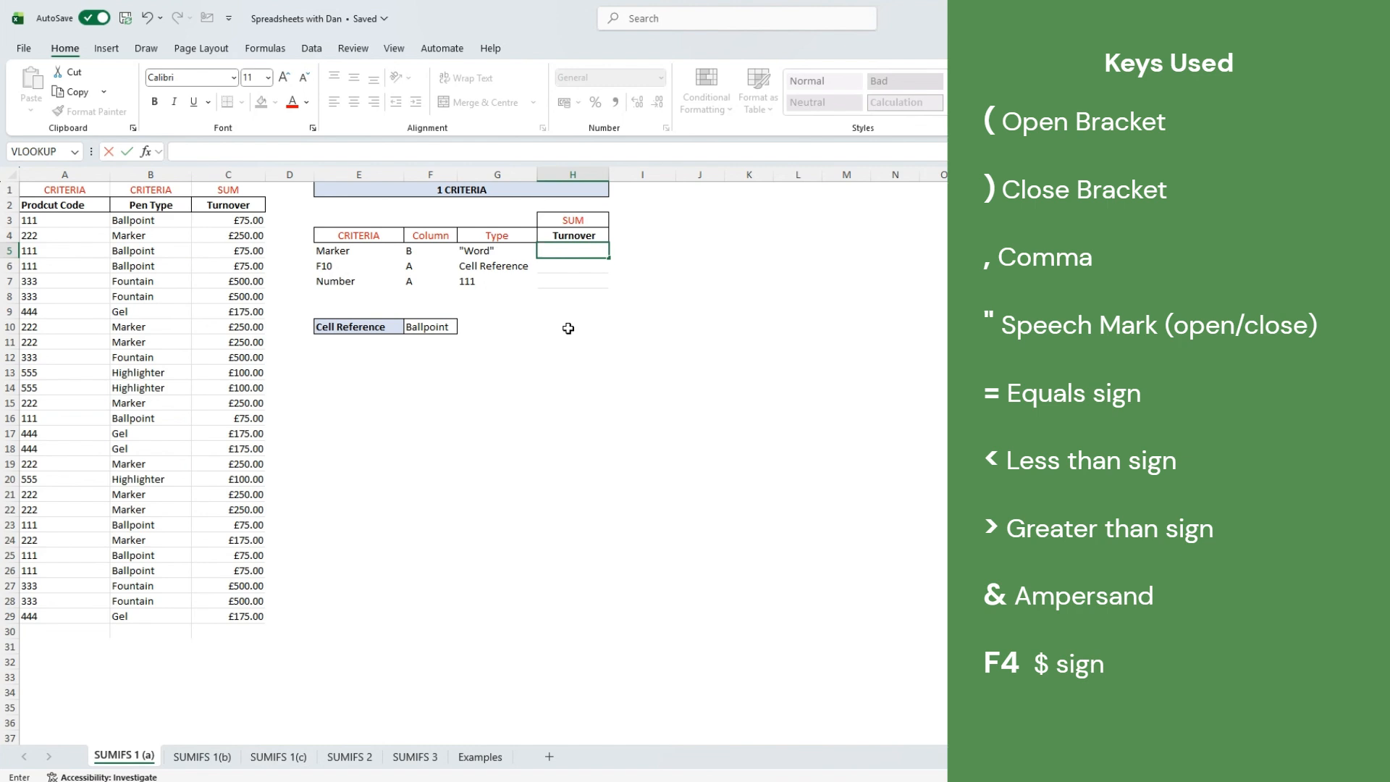
# - In H5, begin a SUMIFS formula with Turnover C3:C29 as the sum range
pyautogui.press('Return')
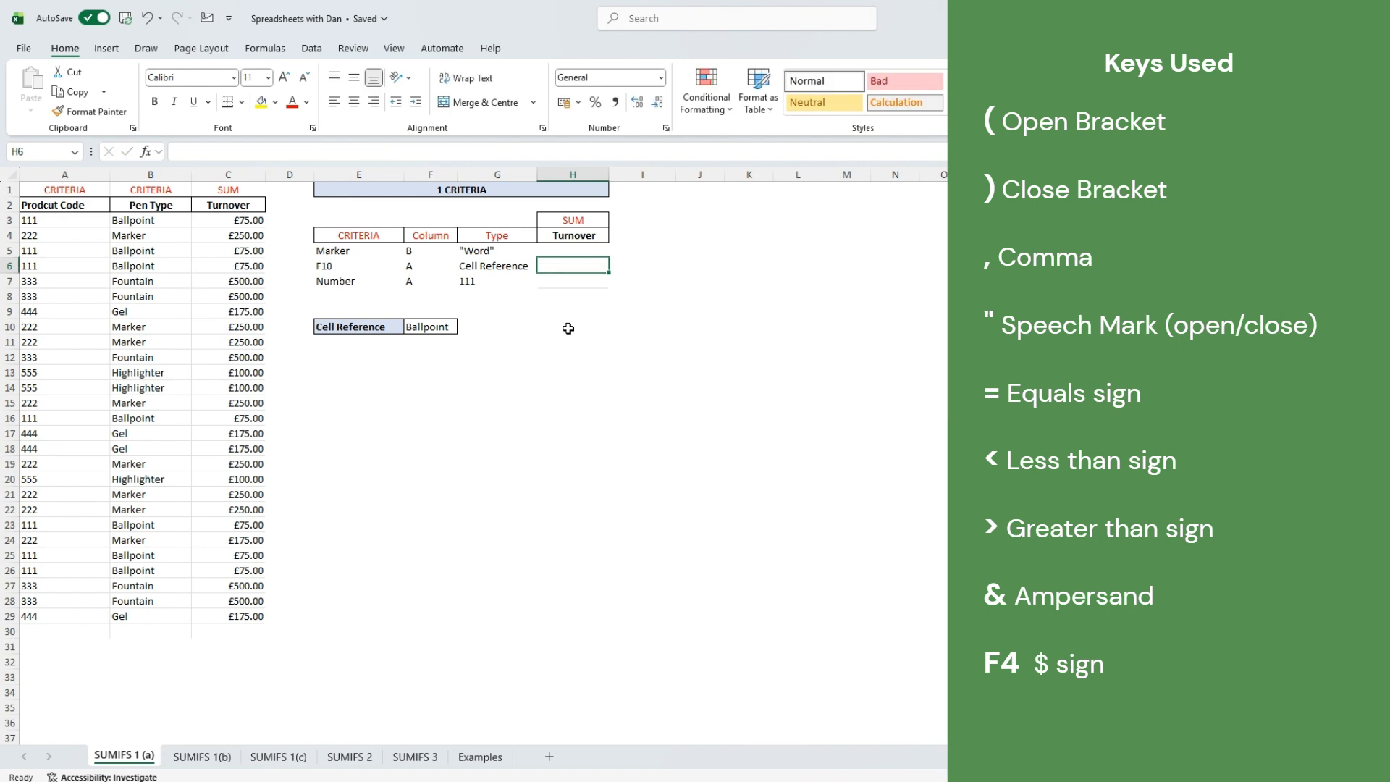
pyautogui.press('Return')
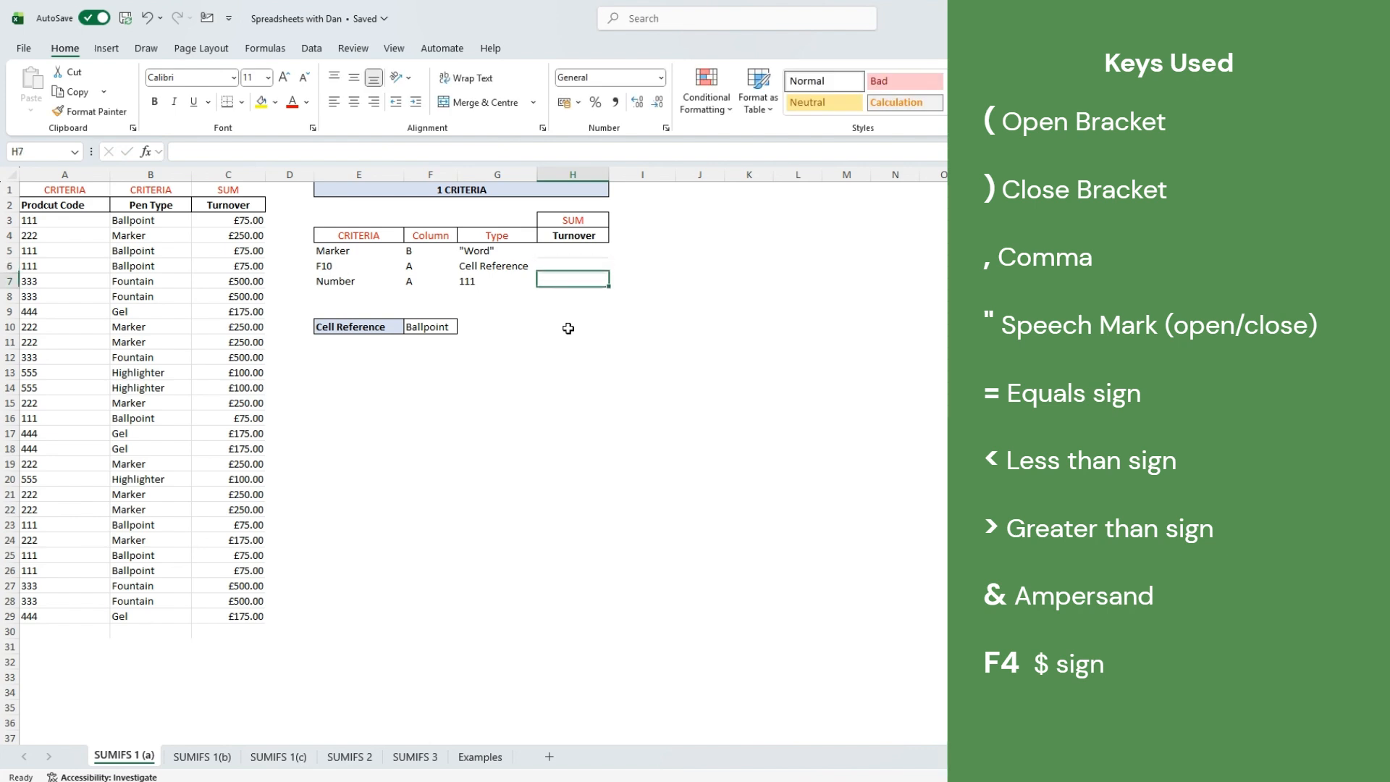
pyautogui.press('Up')
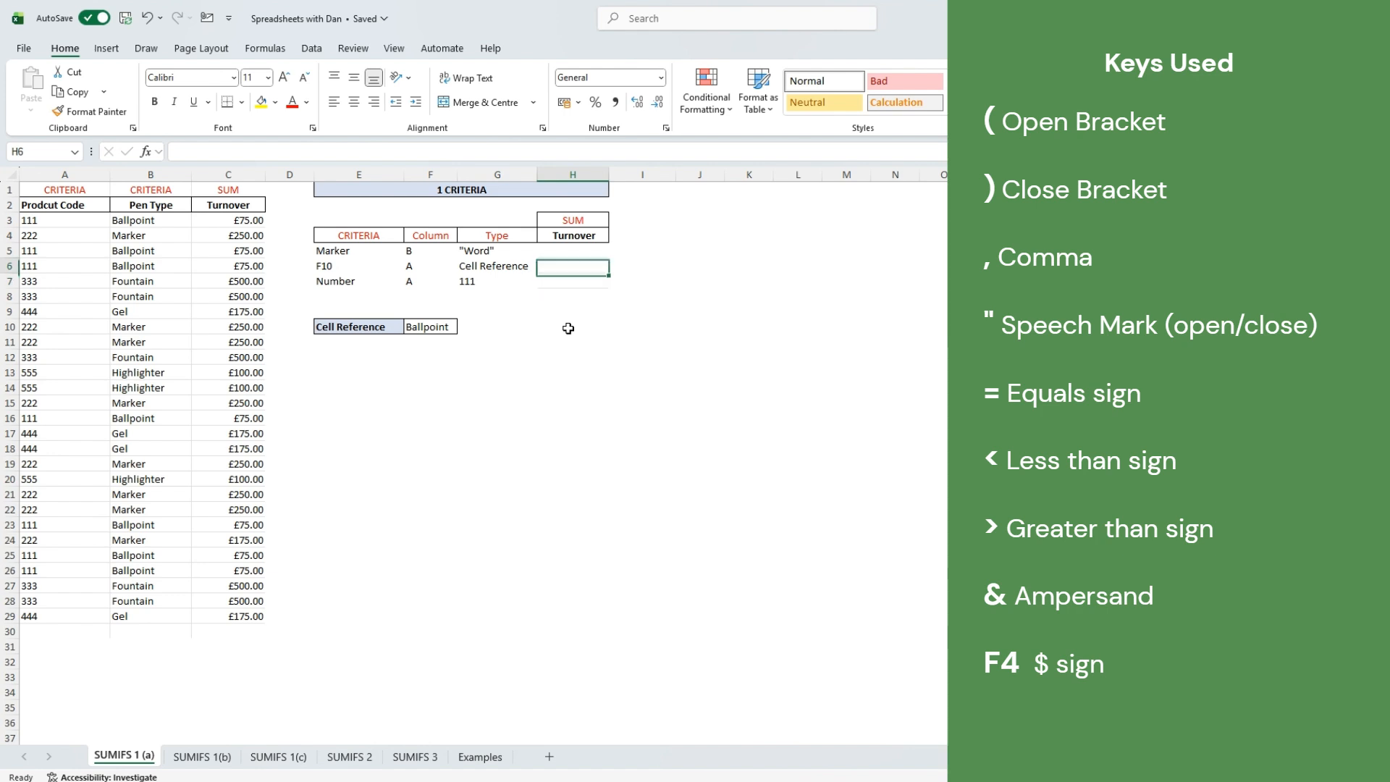
pyautogui.press('Up')
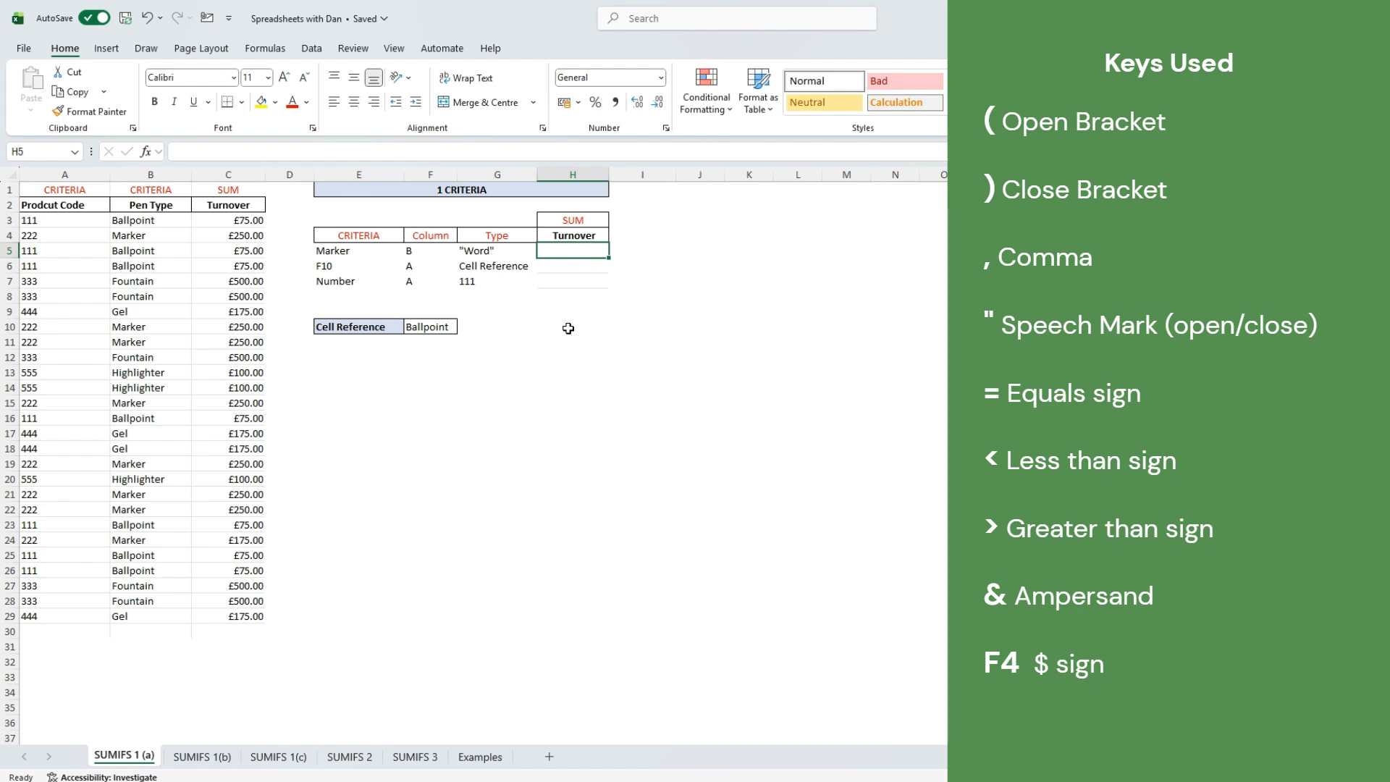
pyautogui.write('=sumifs')
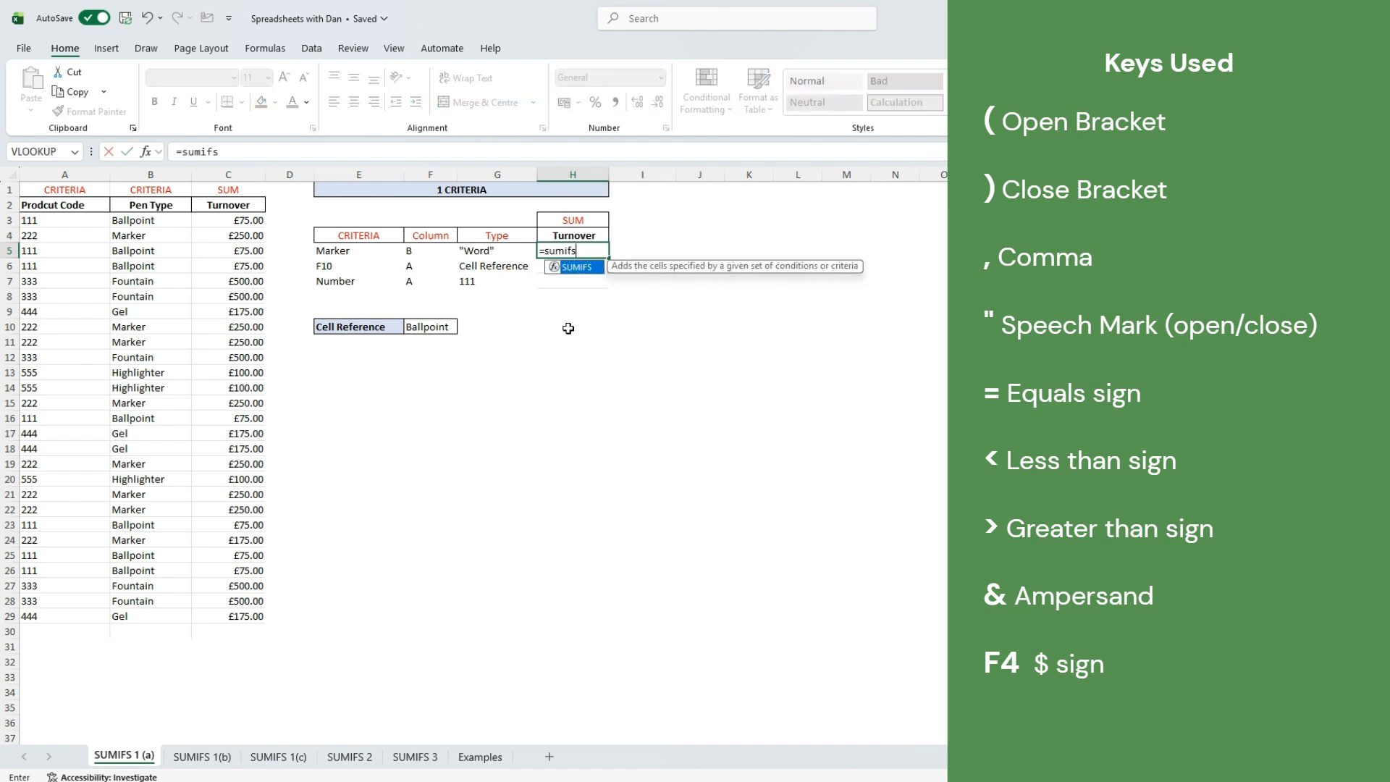
pyautogui.write('(')
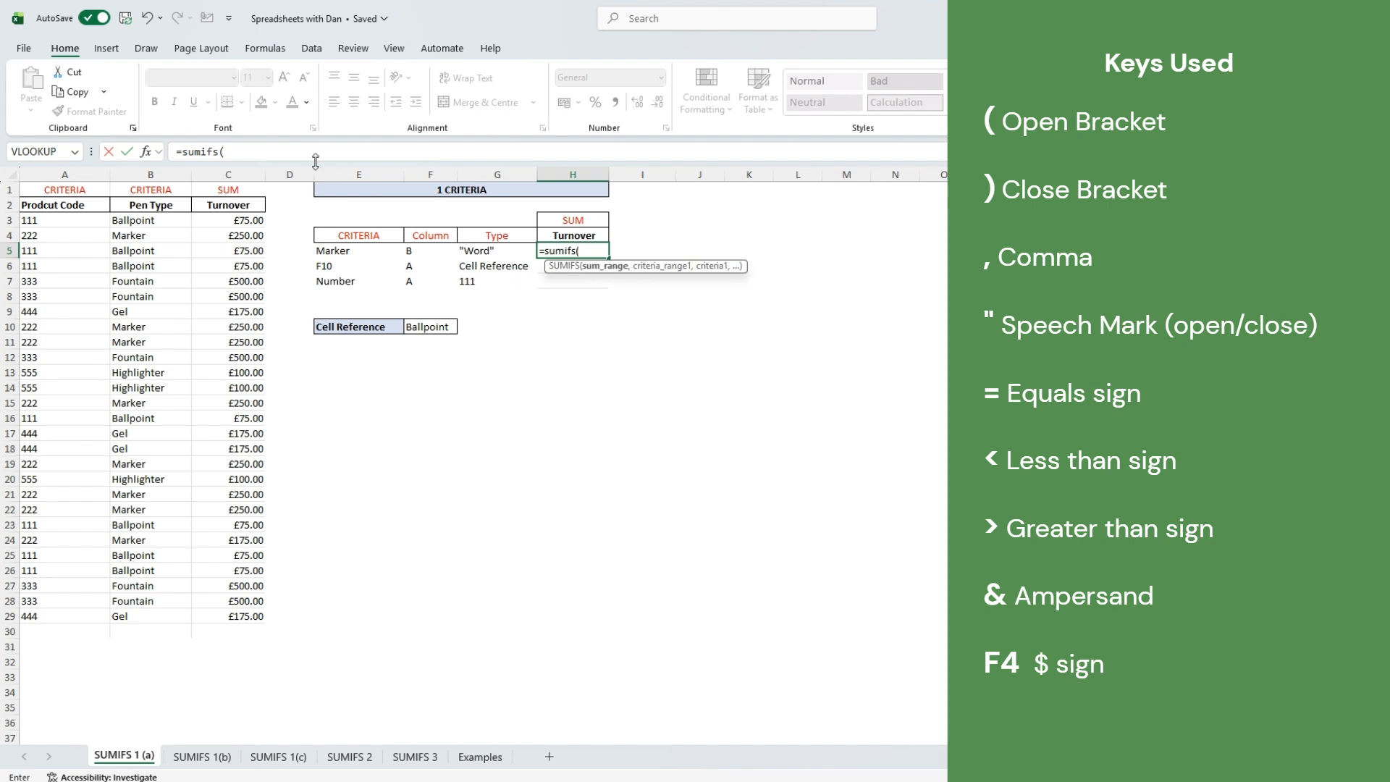
pyautogui.click(242, 218)
pyautogui.moveTo(242, 218); pyautogui.dragTo(201, 616)
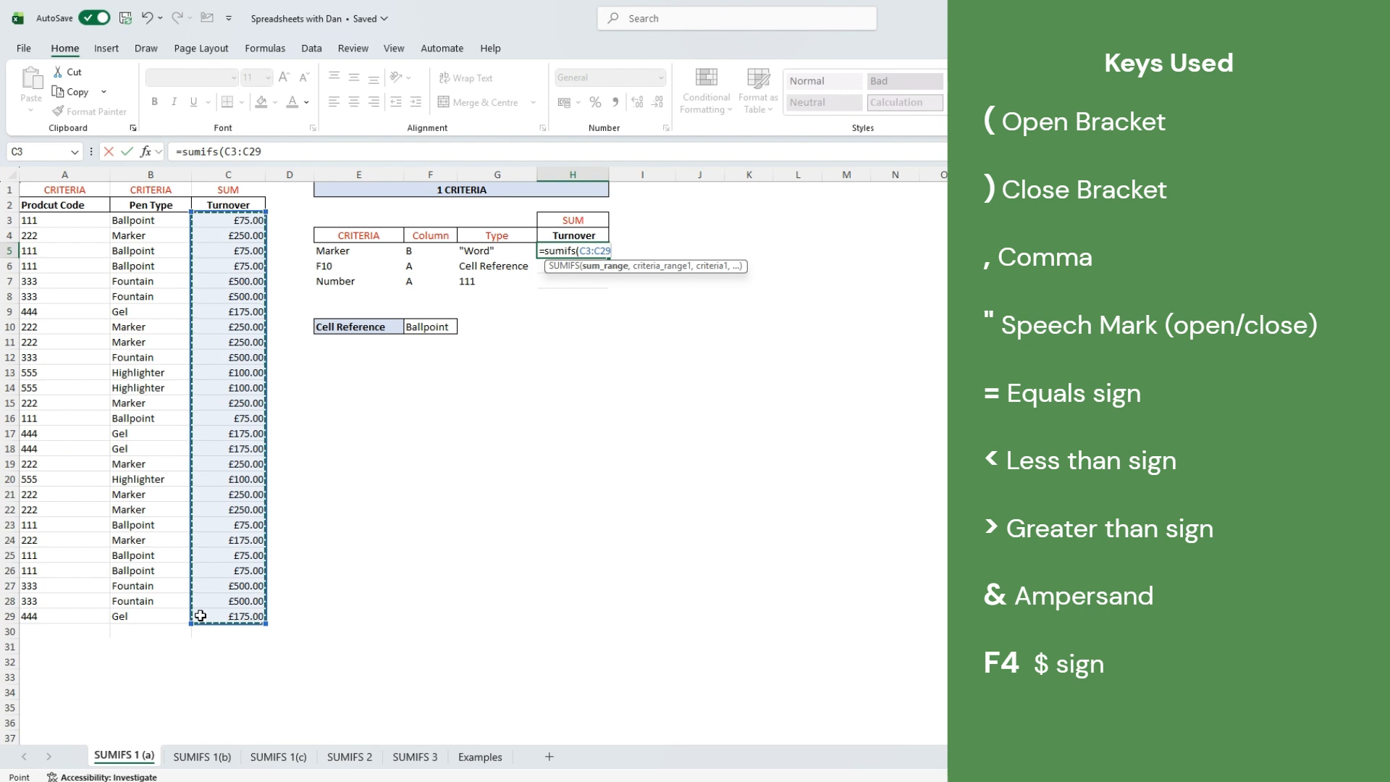
# - Add Pen Type B3:B29 as the criteria range with "marker" as the criterion, returning 1925
pyautogui.write(',')
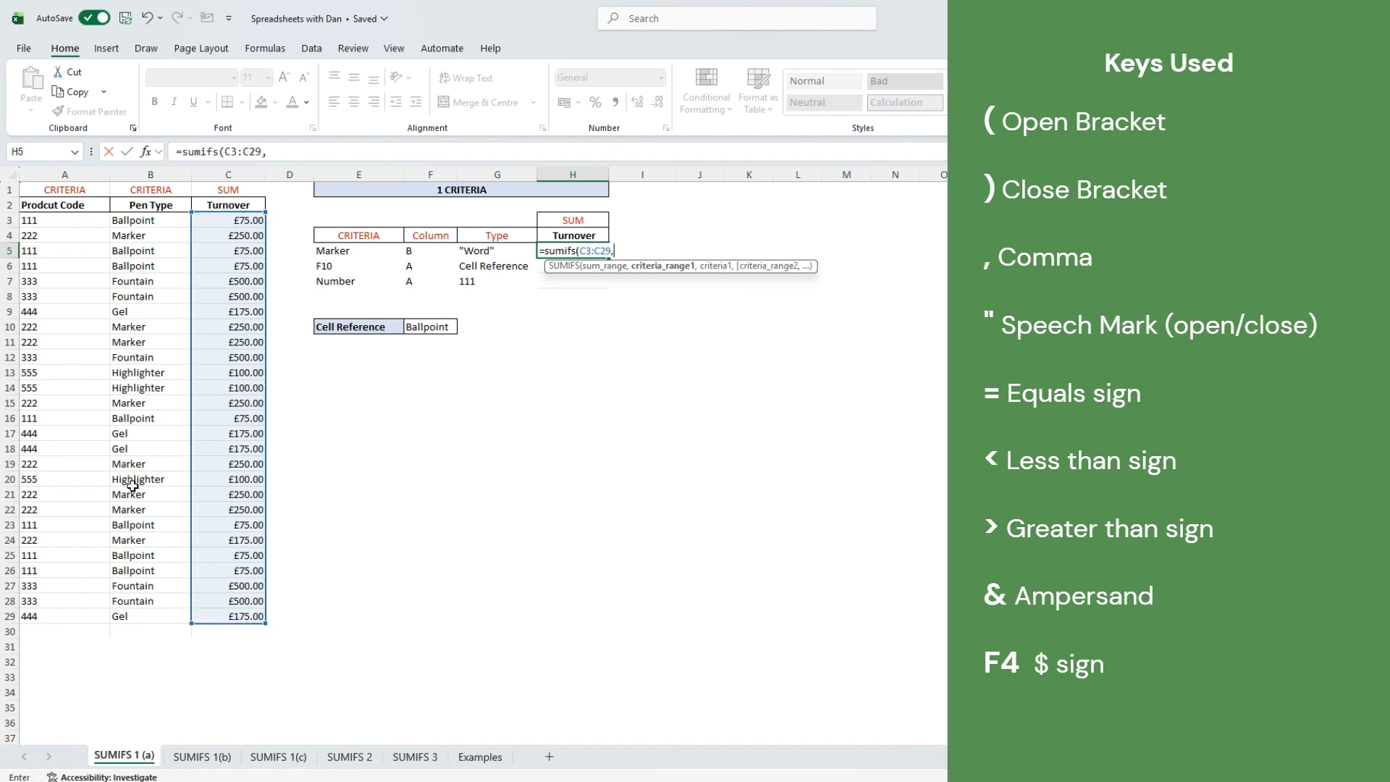
pyautogui.press('BackSpace')
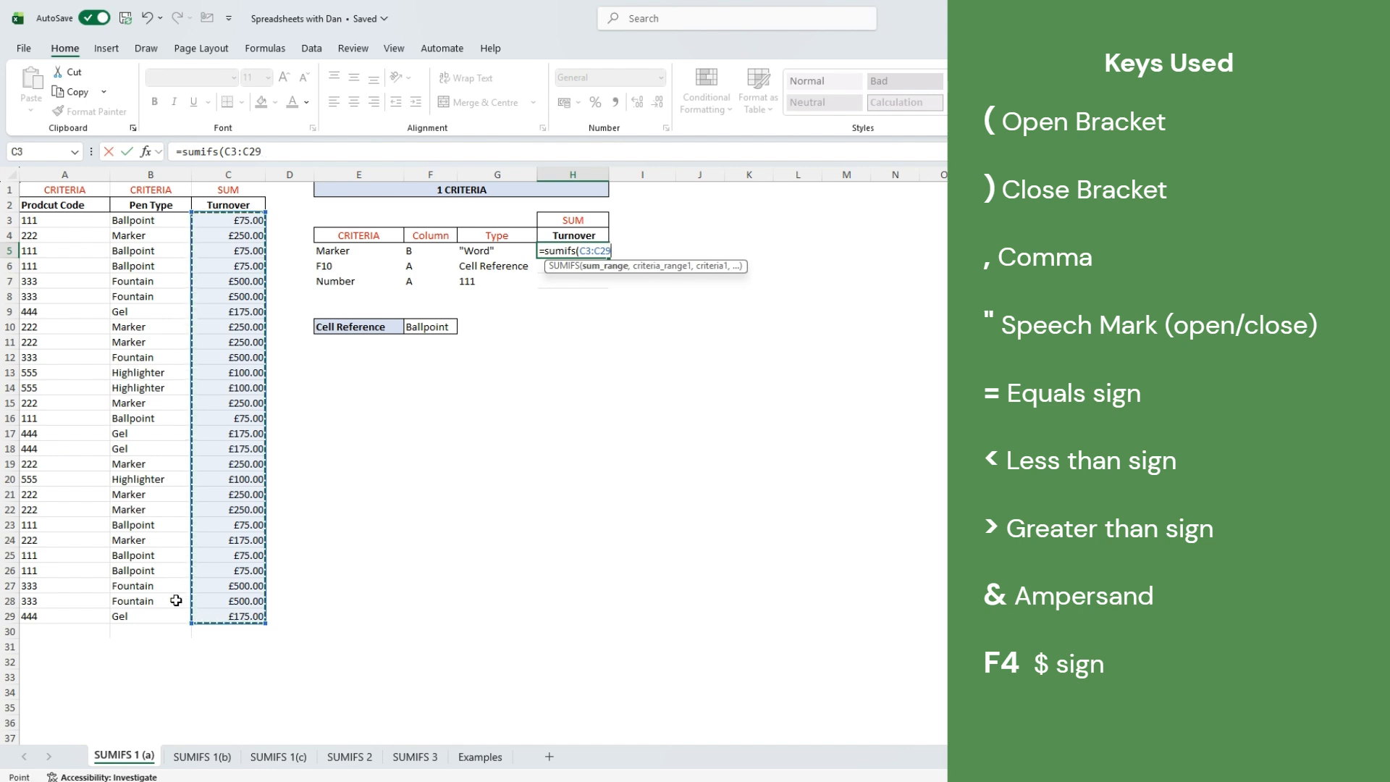
pyautogui.write(',')
pyautogui.moveTo(161, 221); pyautogui.dragTo(164, 598)
pyautogui.write(',')
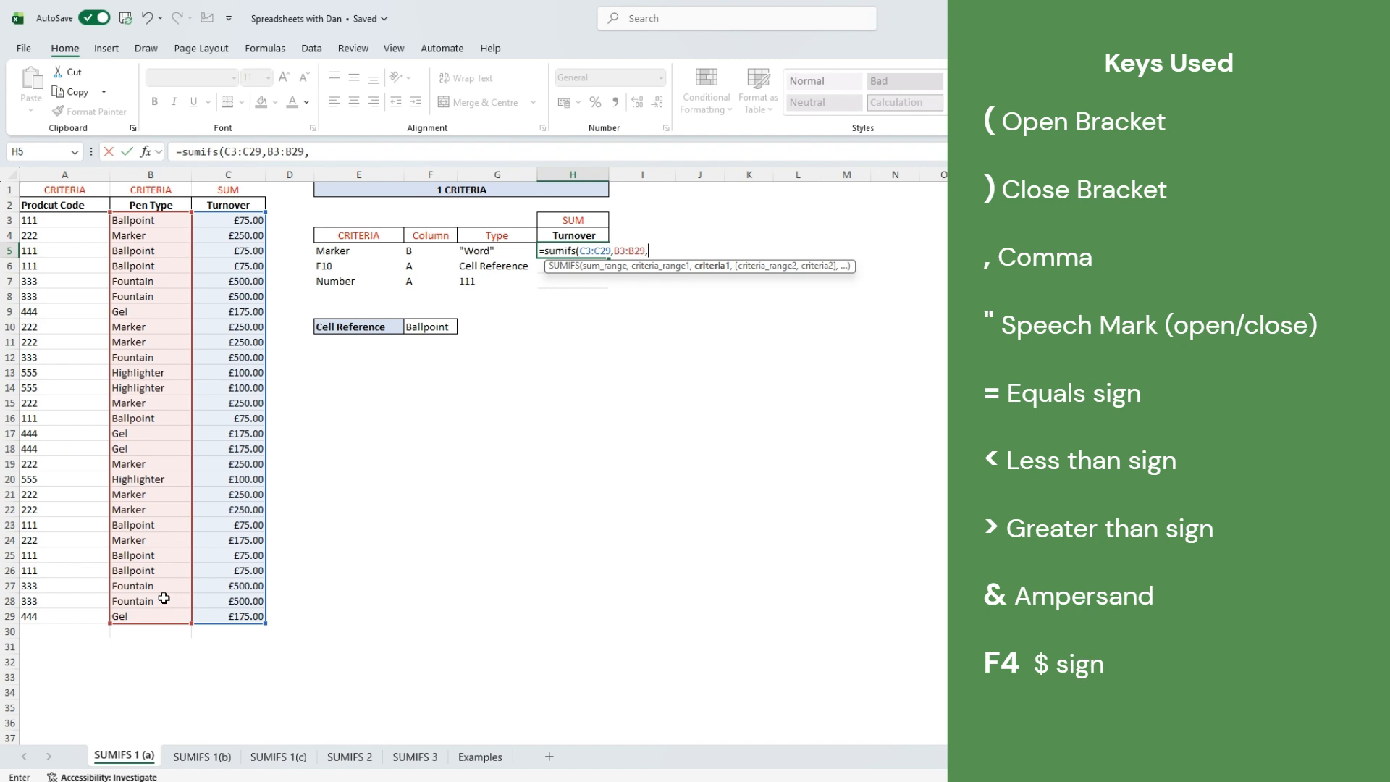
pyautogui.write('"marker')
pyautogui.press('Return')
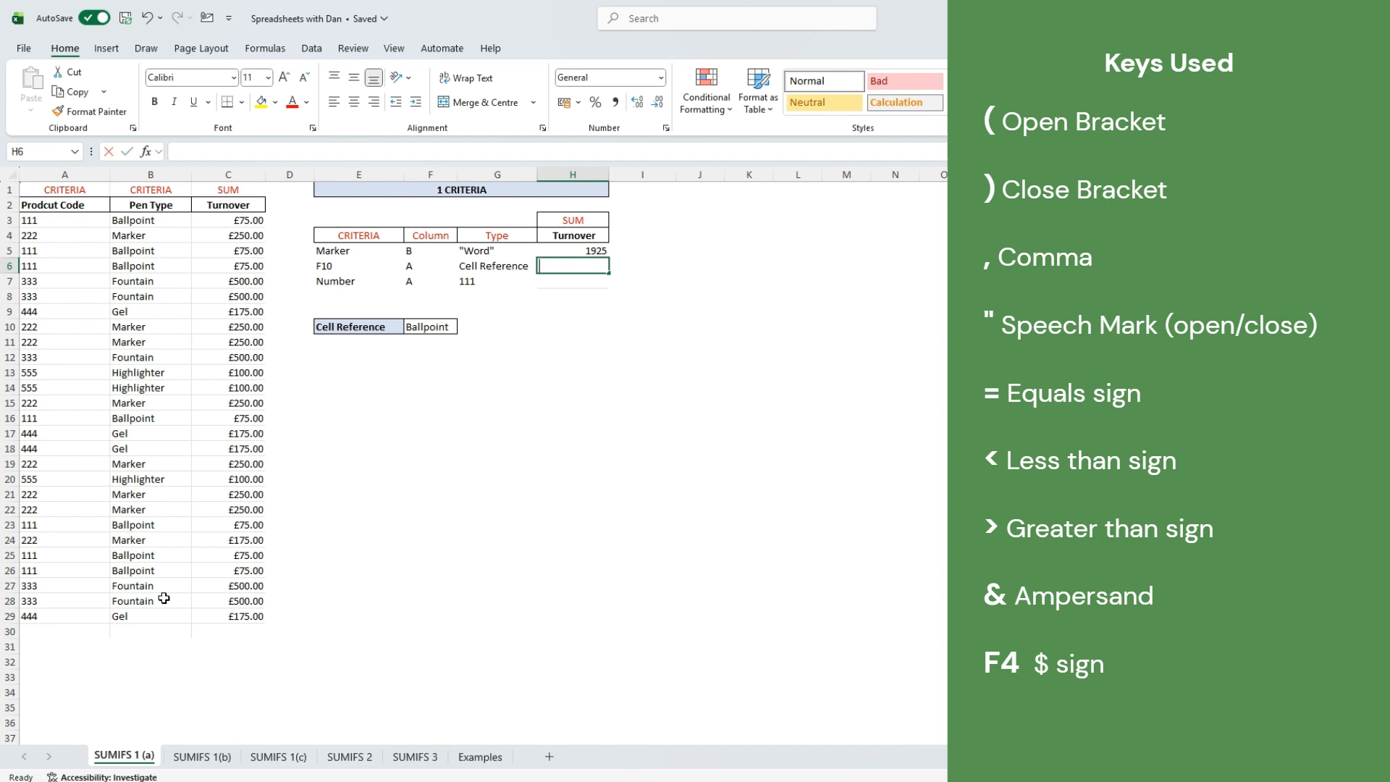
pyautogui.write('=sumifs')
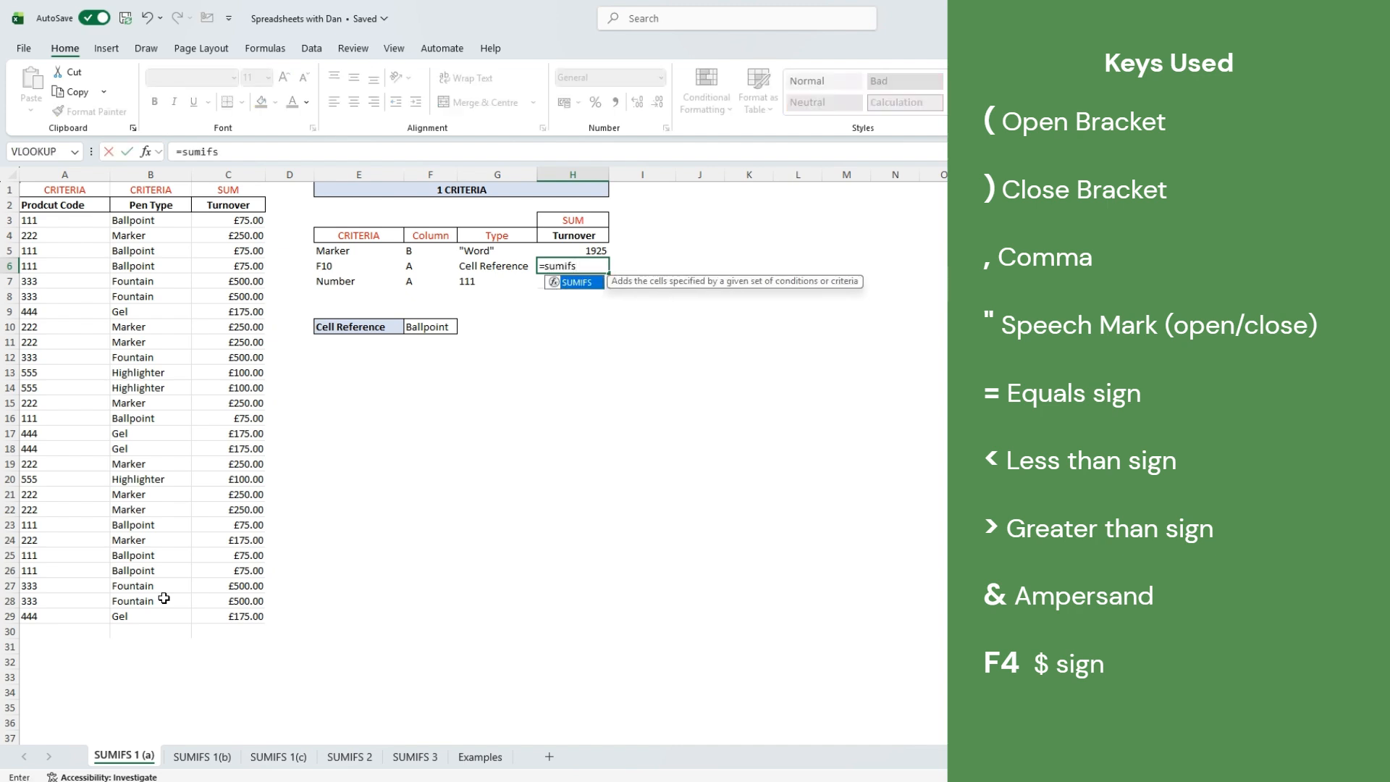
pyautogui.write('(')
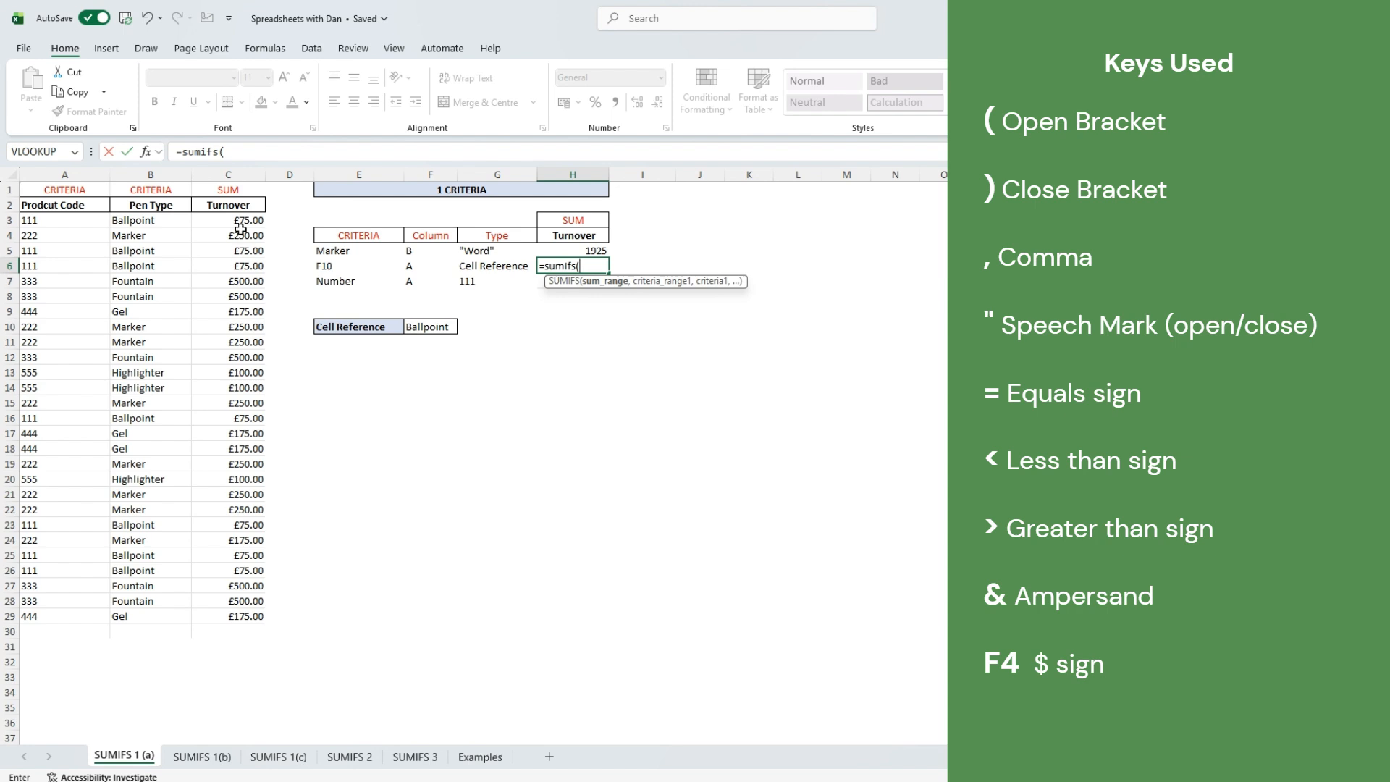
# - Complete H6 as =SUMIFS(C3:C29,B3:B29,F10), using the Ballpoint cell to return 525
pyautogui.moveTo(246, 221); pyautogui.dragTo(215, 614)
pyautogui.write(',')
pyautogui.moveTo(155, 216); pyautogui.dragTo(161, 614)
pyautogui.write(',')
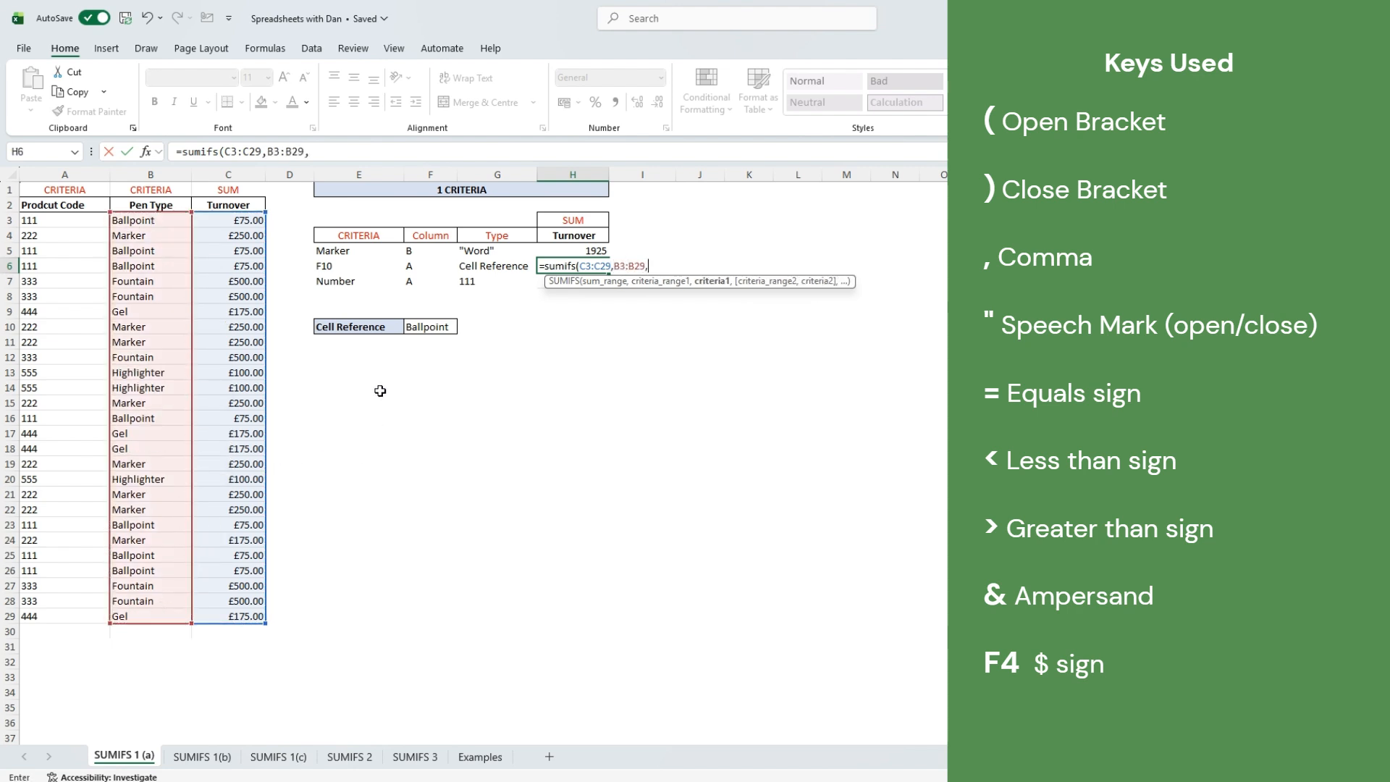
pyautogui.click(432, 331)
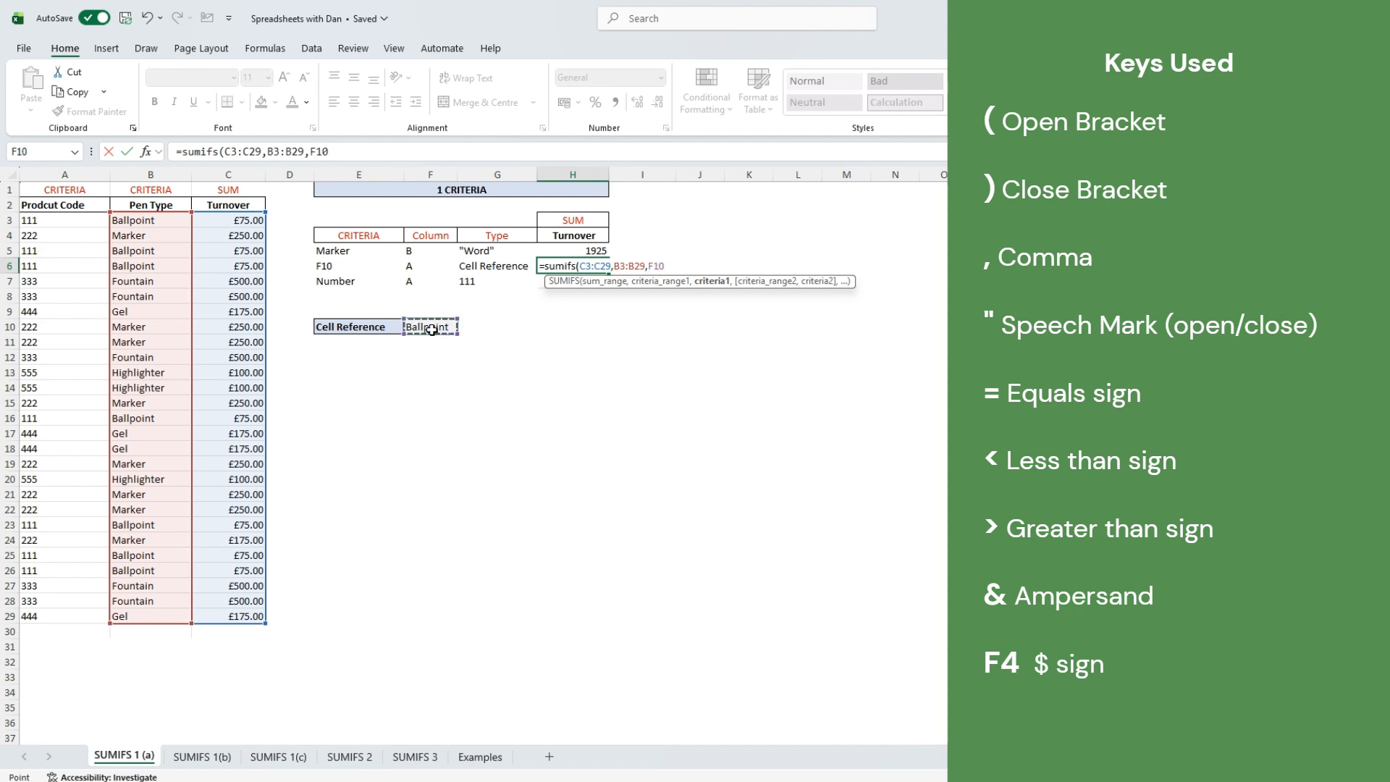
pyautogui.write(')')
pyautogui.press('Return')
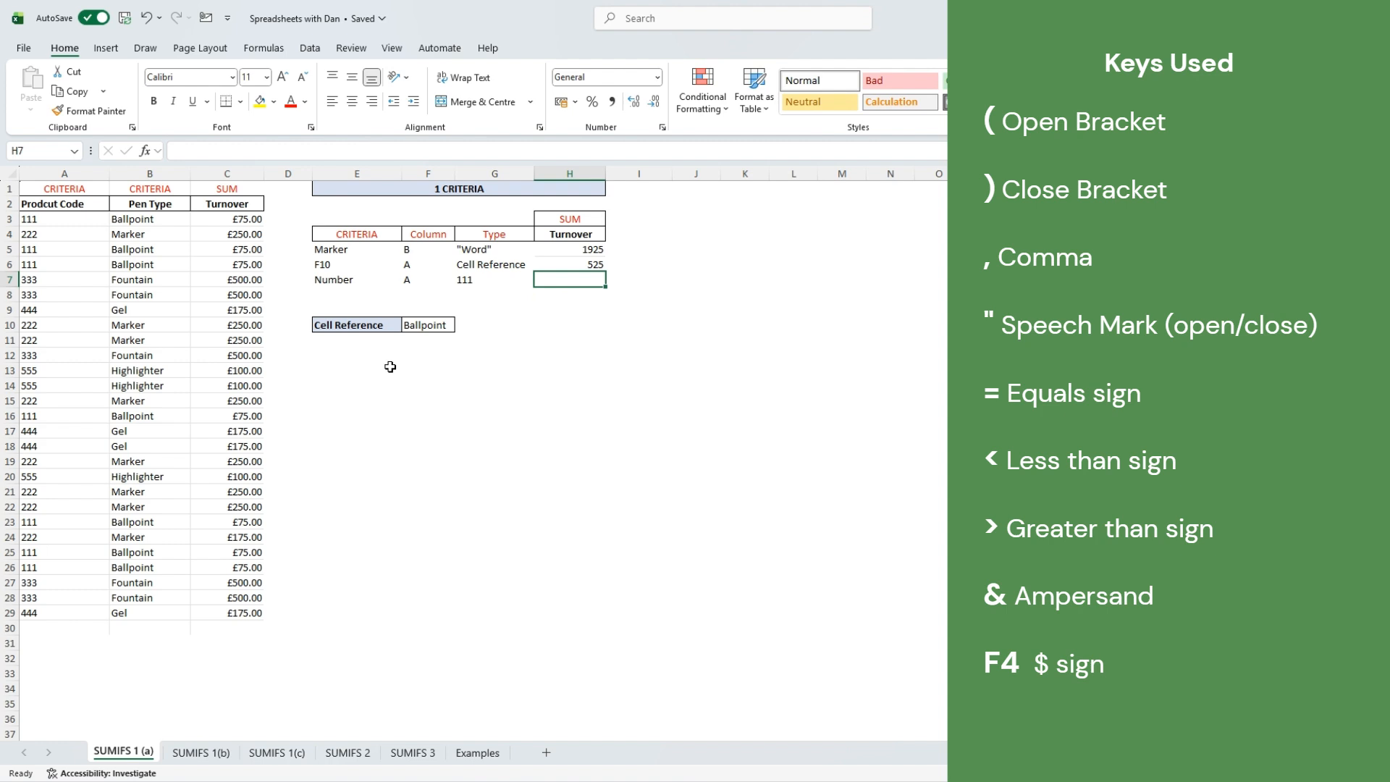
# - Enter =SUMIFS(C3:C29,A3:A29,111) in H7 for 525, then move to the SUMIFS 1(b) sheet
pyautogui.write('=')
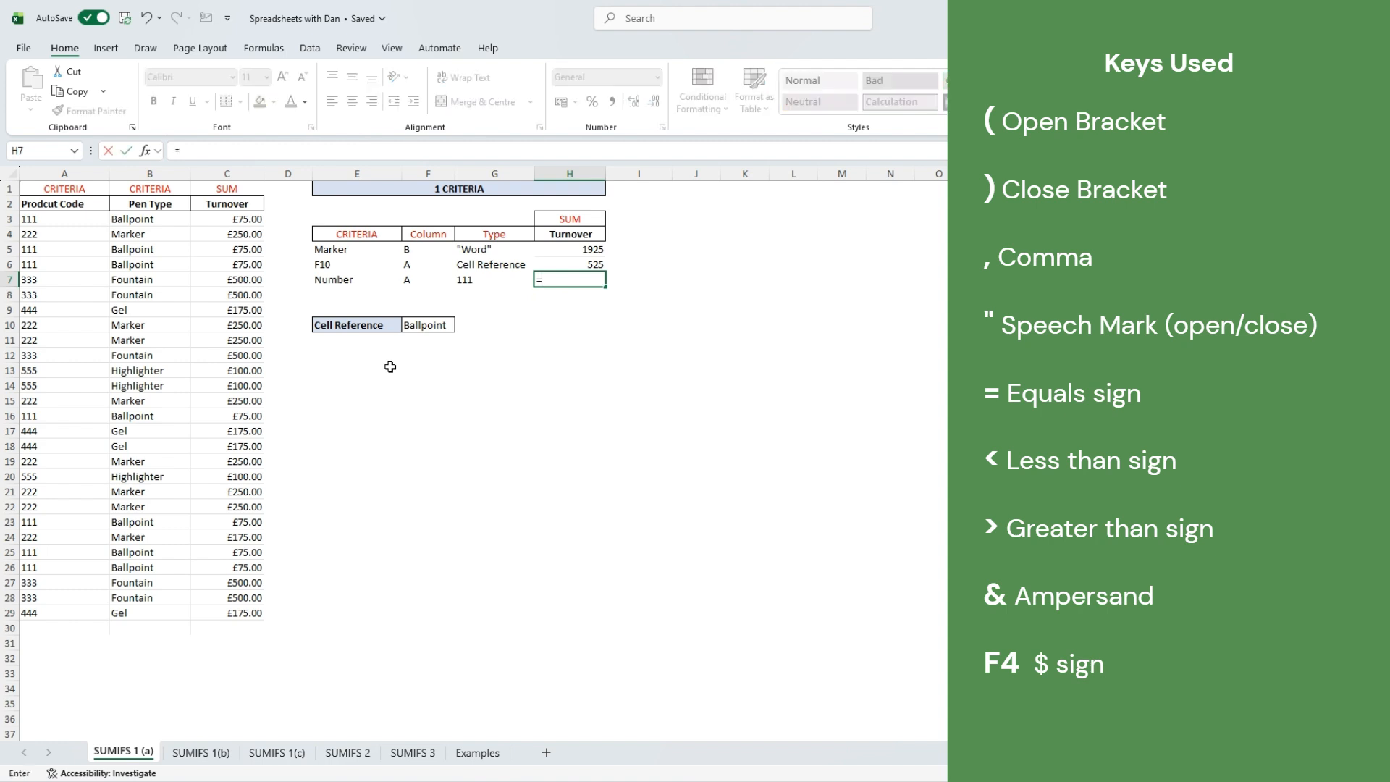
pyautogui.write('sumifs')
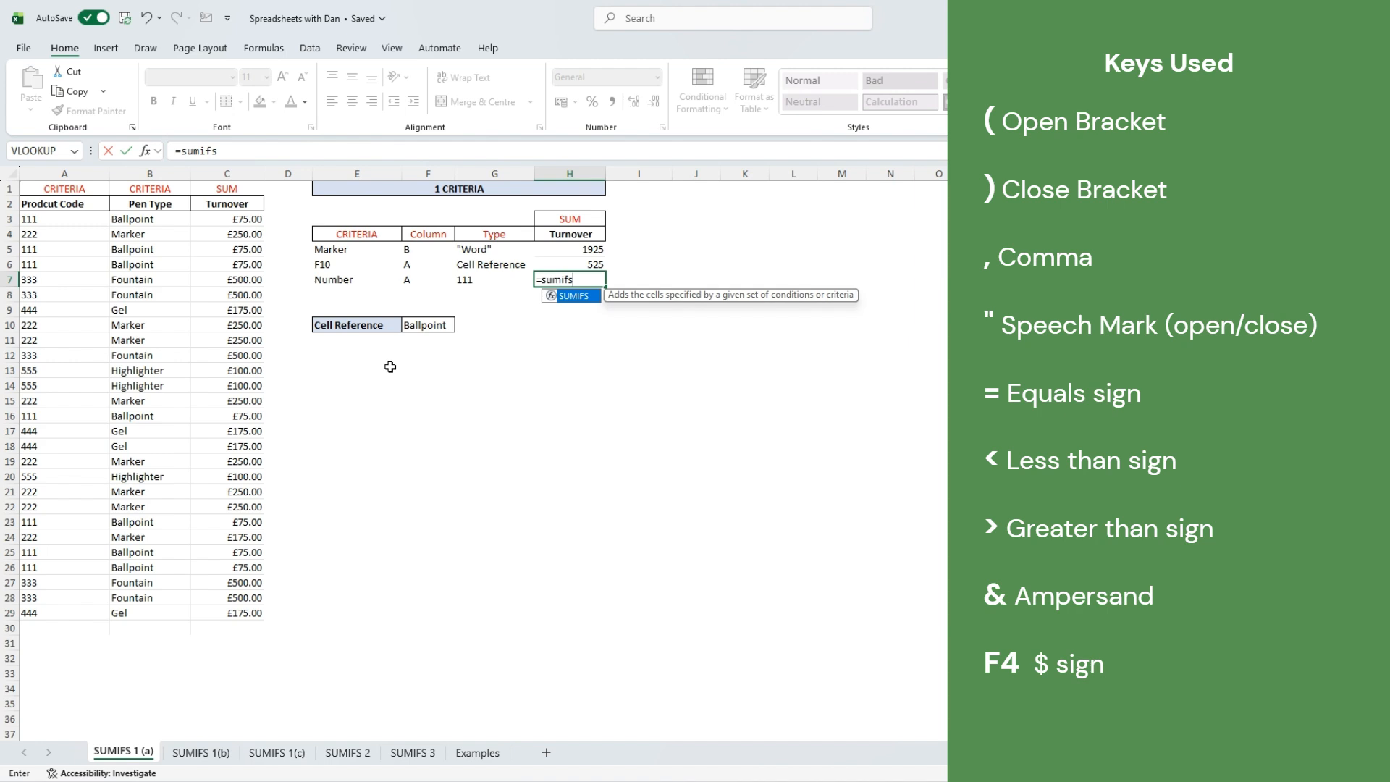
pyautogui.press('Tab')
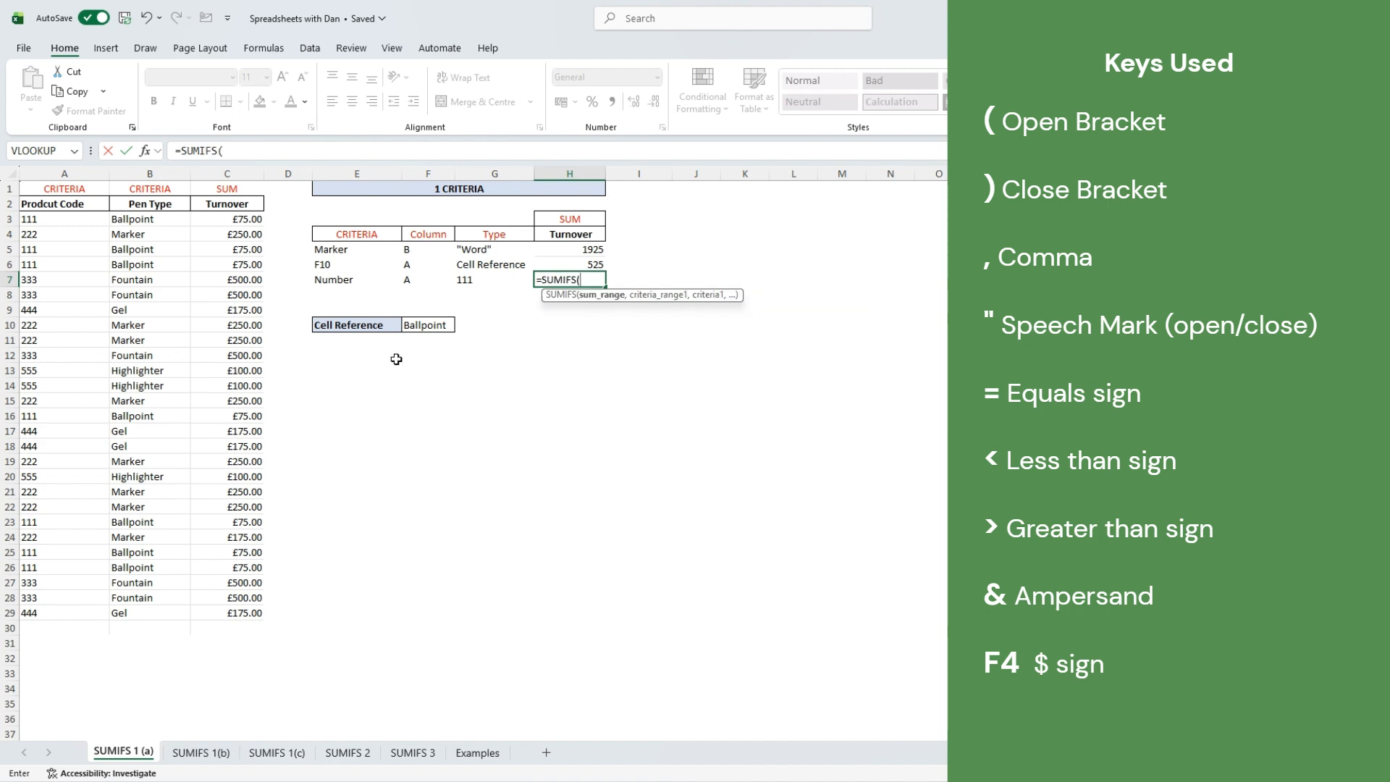
pyautogui.moveTo(255, 217); pyautogui.dragTo(237, 610)
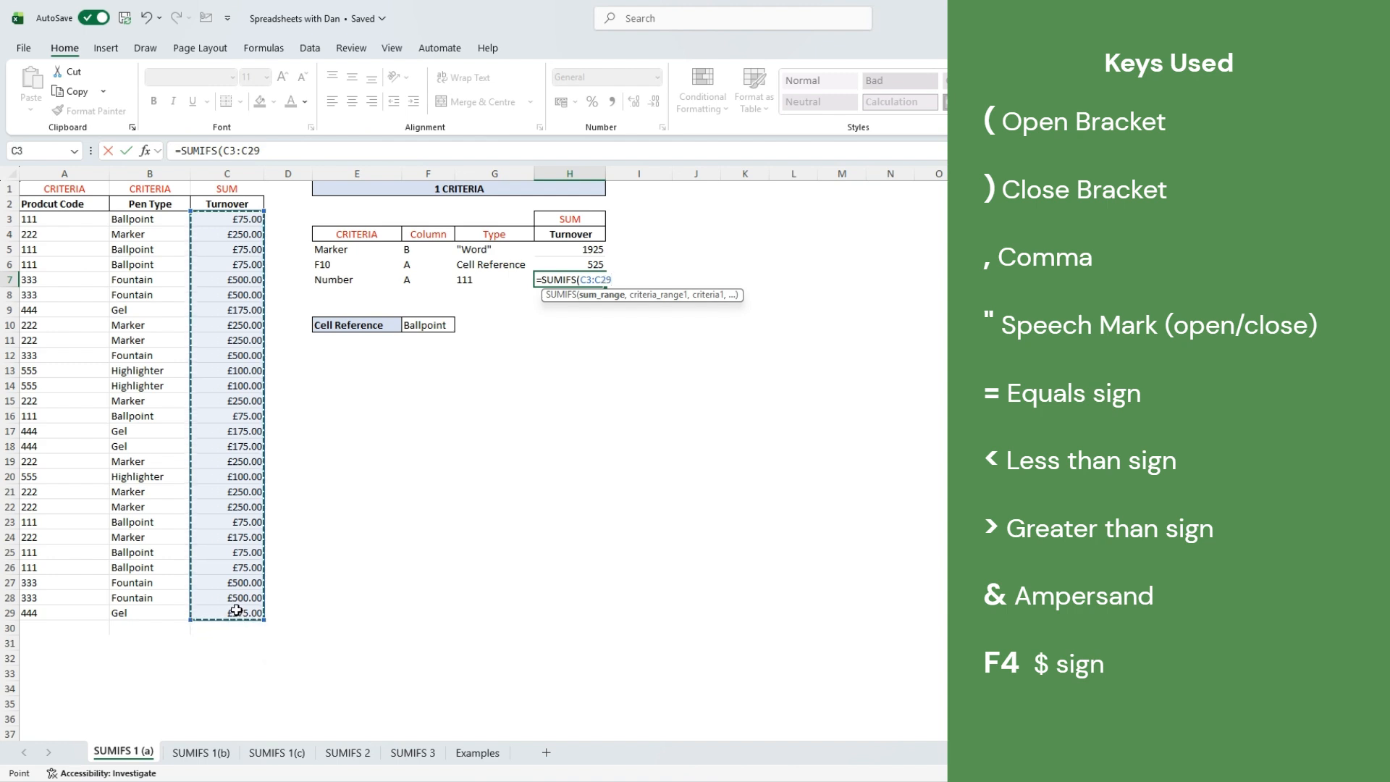
pyautogui.write(',')
pyautogui.moveTo(65, 217); pyautogui.dragTo(59, 612)
pyautogui.write(',')
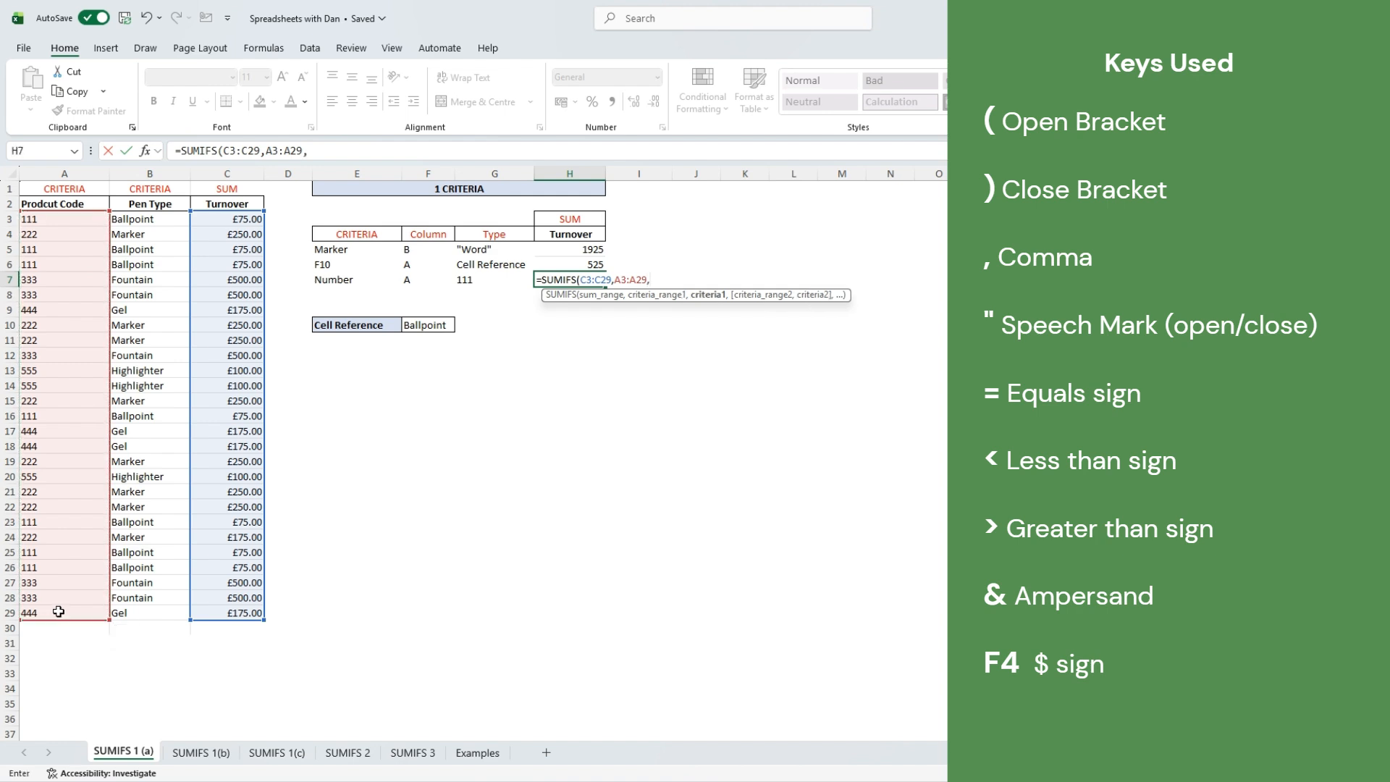
pyautogui.write('111')
pyautogui.press('Return')
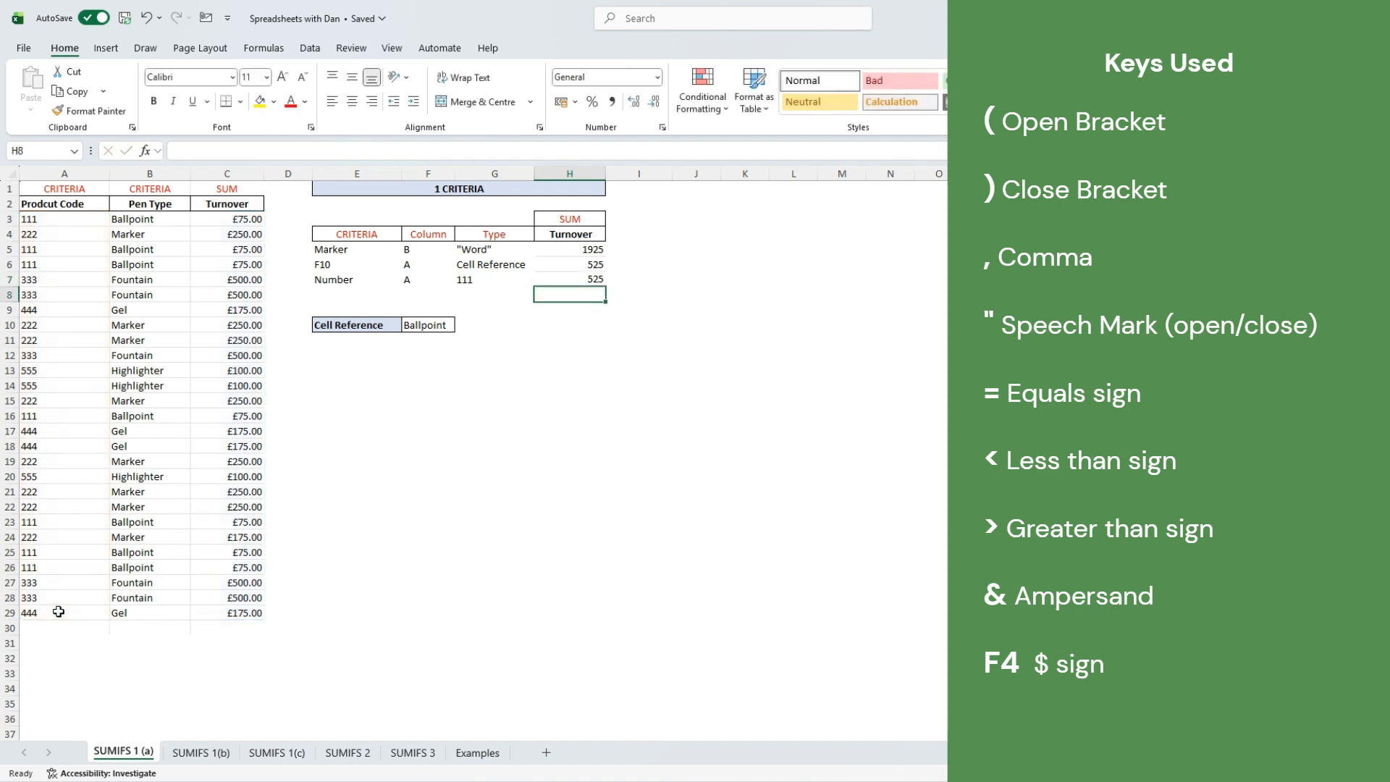
pyautogui.press('Up')
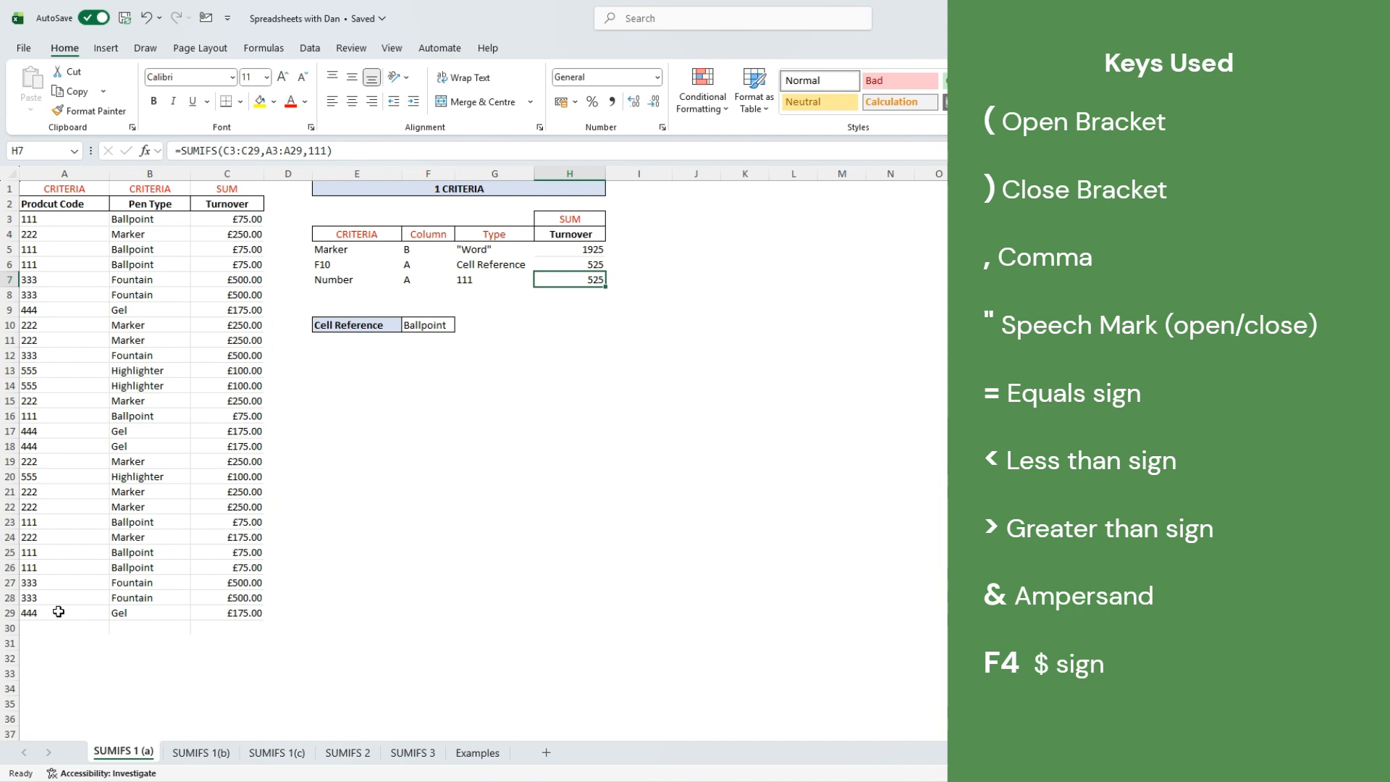
pyautogui.hotkey('ctrl', 'pagedown')
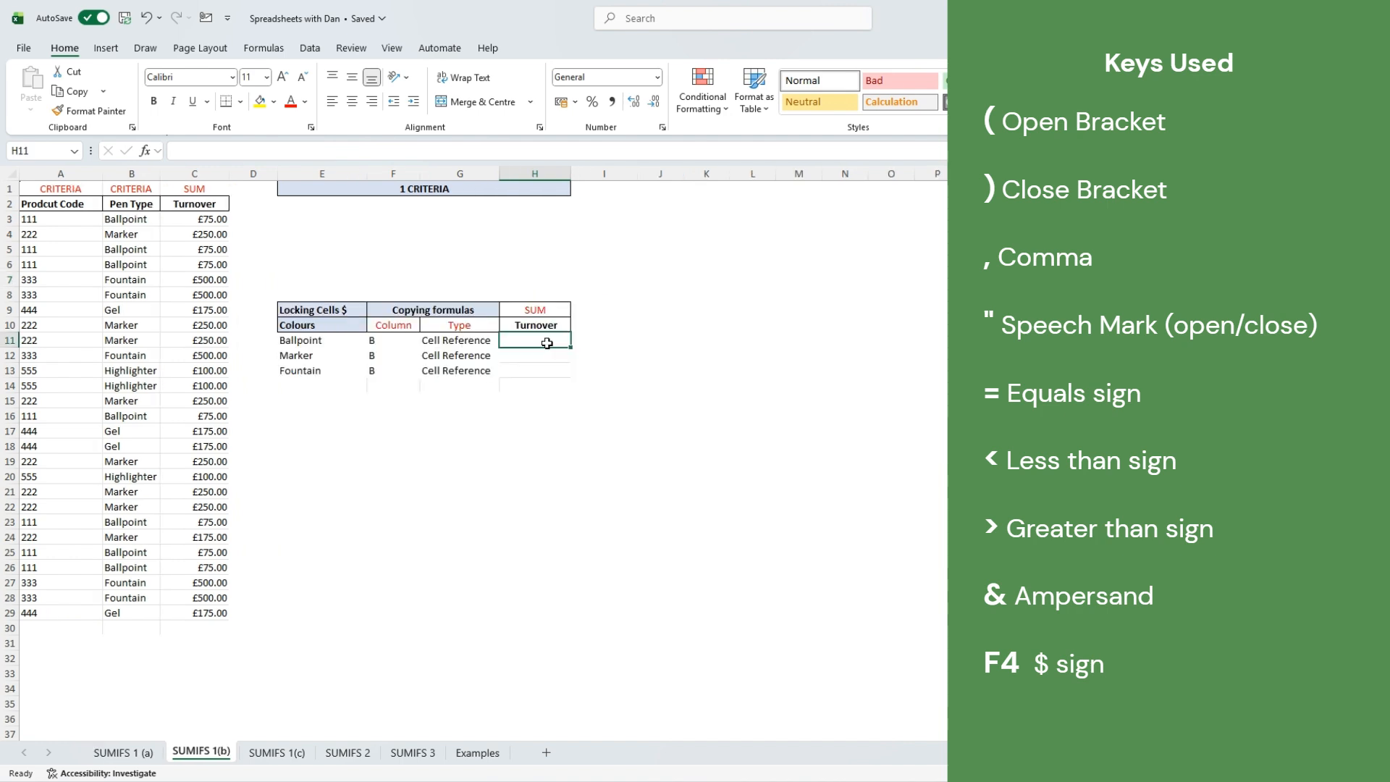
# - Type =SUMIFS(C3:C29,B3:B29,E11) in H11 for the Ballpoint row, leaving it unconfirmed
pyautogui.write('=sum')
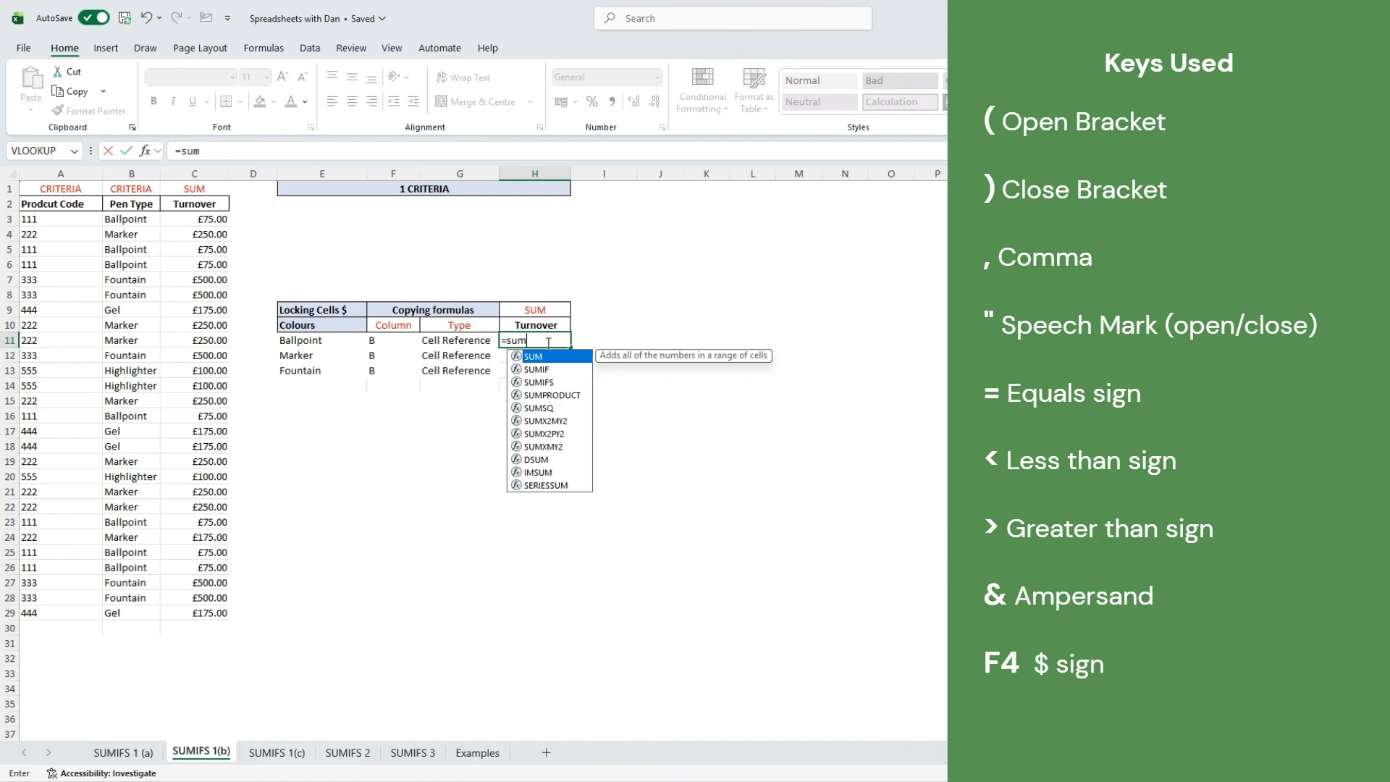
pyautogui.write('if')
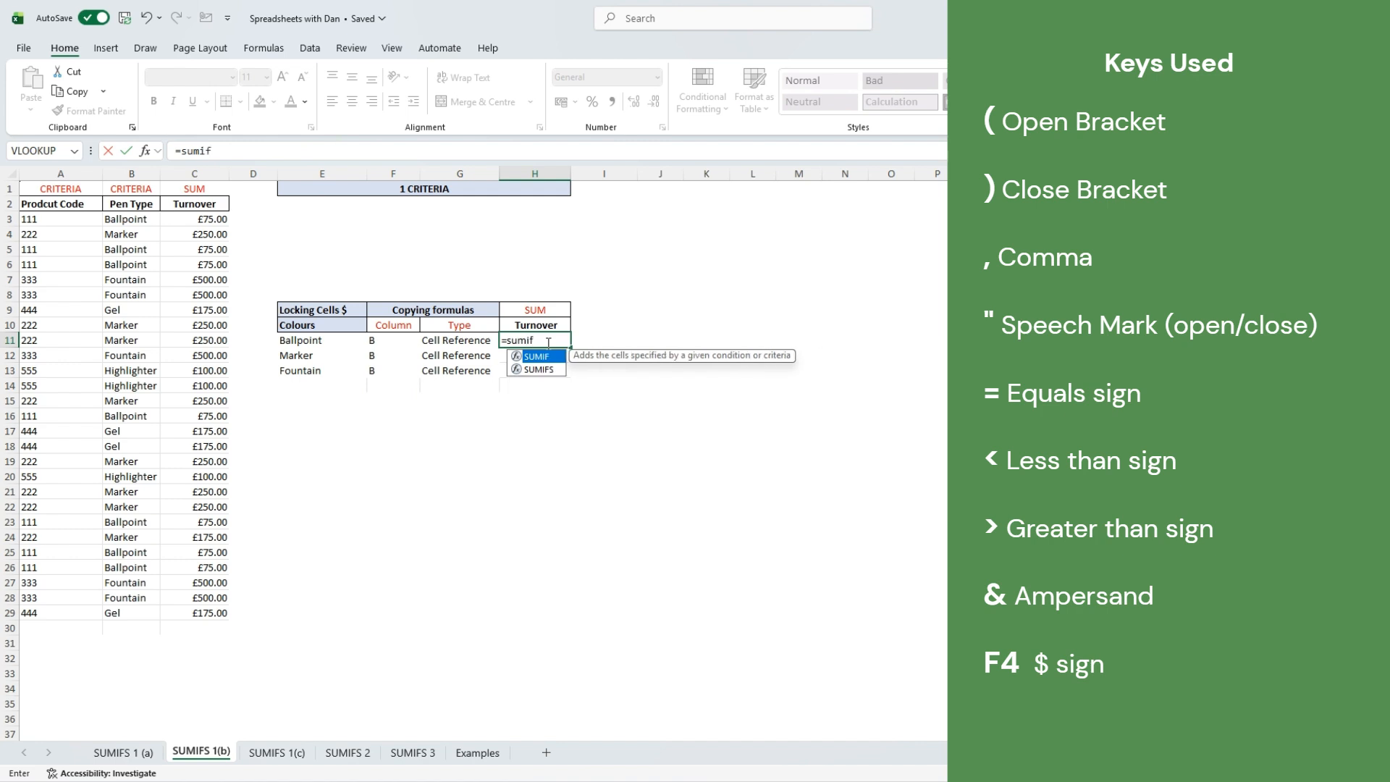
pyautogui.write('s(')
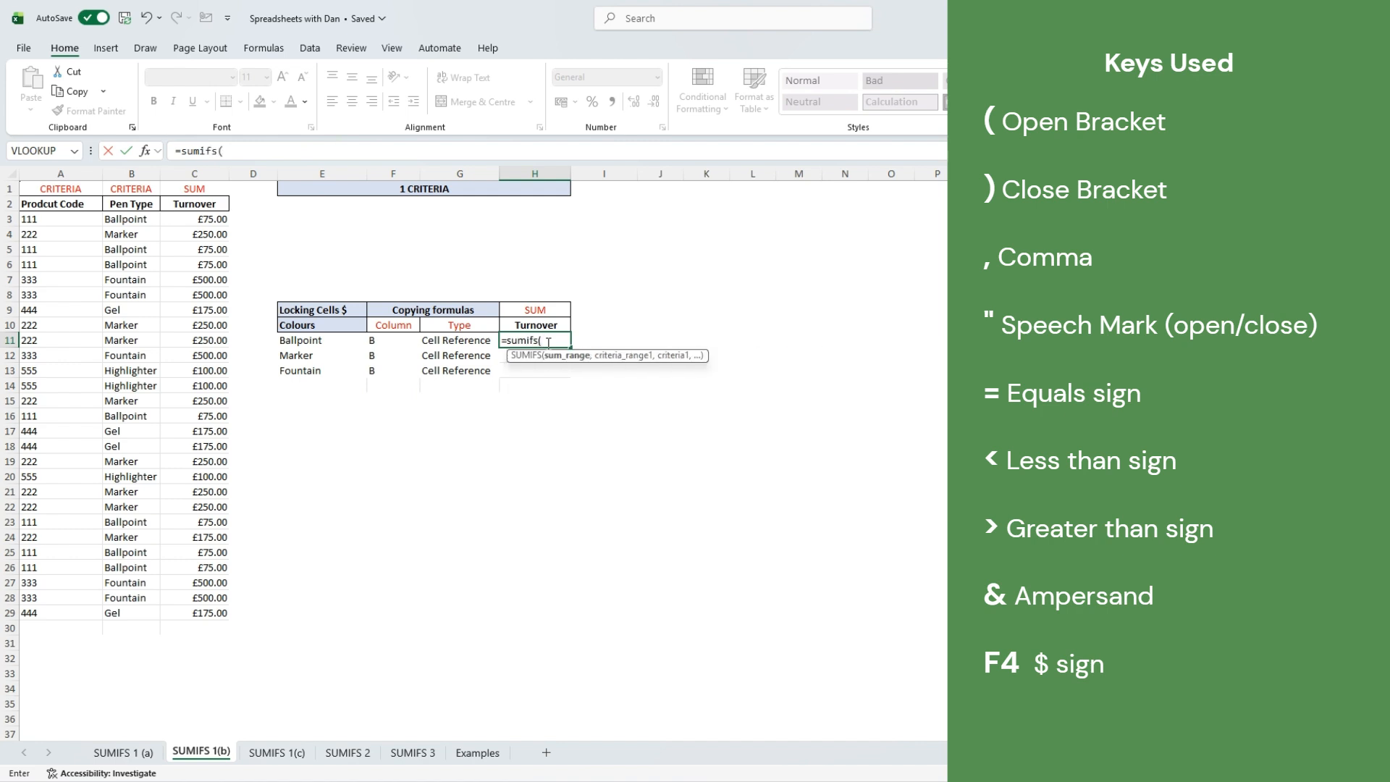
pyautogui.moveTo(214, 224); pyautogui.dragTo(200, 614)
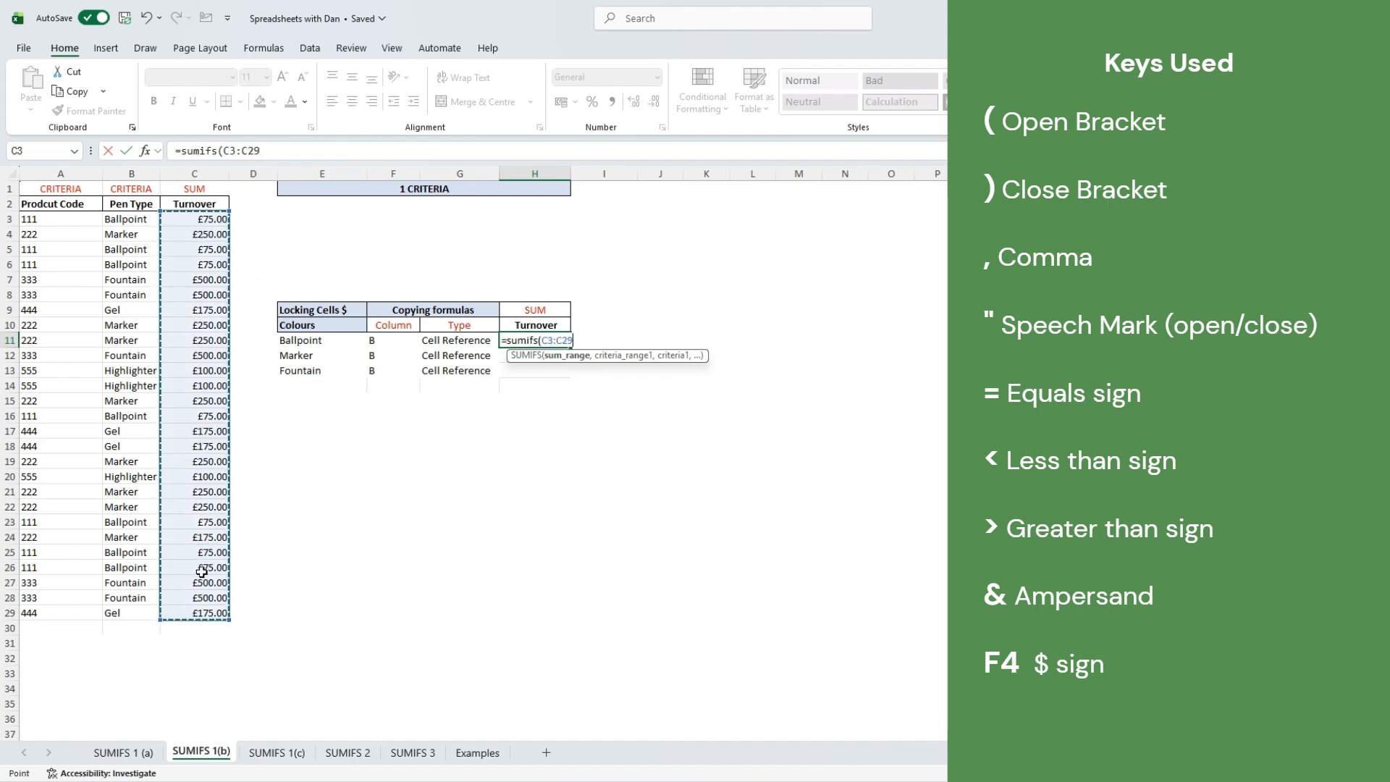
pyautogui.write(',')
pyautogui.moveTo(112, 220); pyautogui.dragTo(116, 612)
pyautogui.write(',')
pyautogui.click(310, 340)
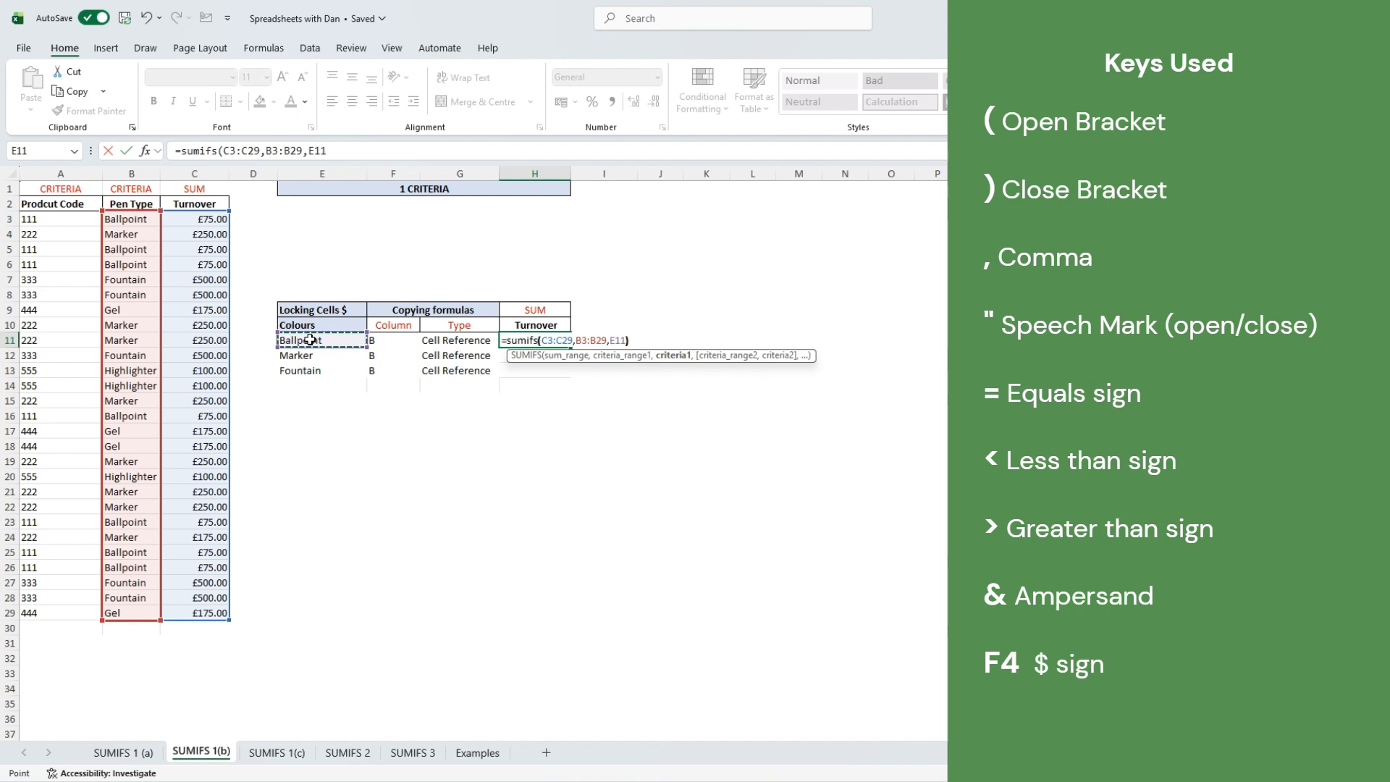
# - Confirm the Ballpoint formula in H11 (525) and fill it down to H13
pyautogui.press('Return')
pyautogui.hotkey('ctrl', 'd')
pyautogui.press('Return')
pyautogui.hotkey('ctrl', 'd')
pyautogui.press('Return')
# - Inspect the shifted ranges in the Marker and Fountain formulas, then clear H12:H13
pyautogui.press('Up')
pyautogui.press('Up')
pyautogui.press('F2')
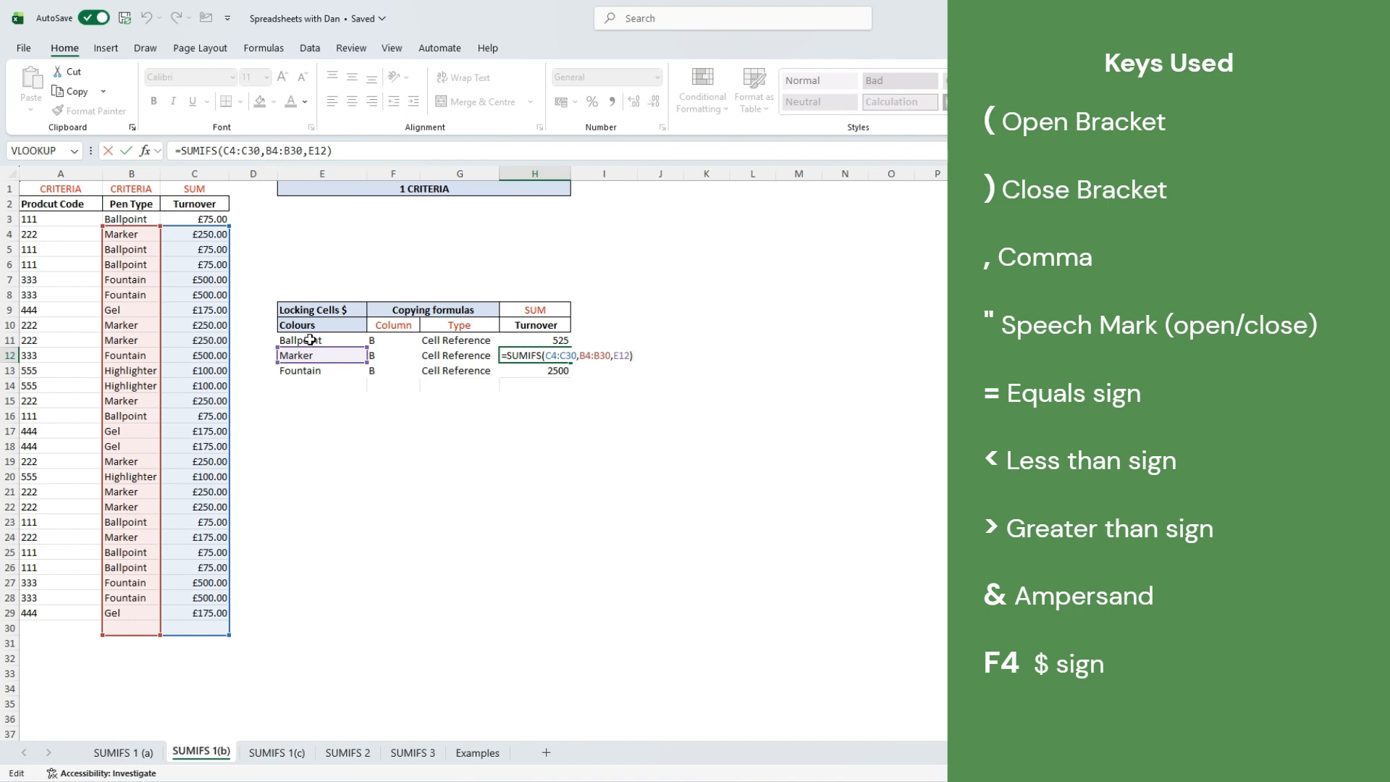
pyautogui.press('Return')
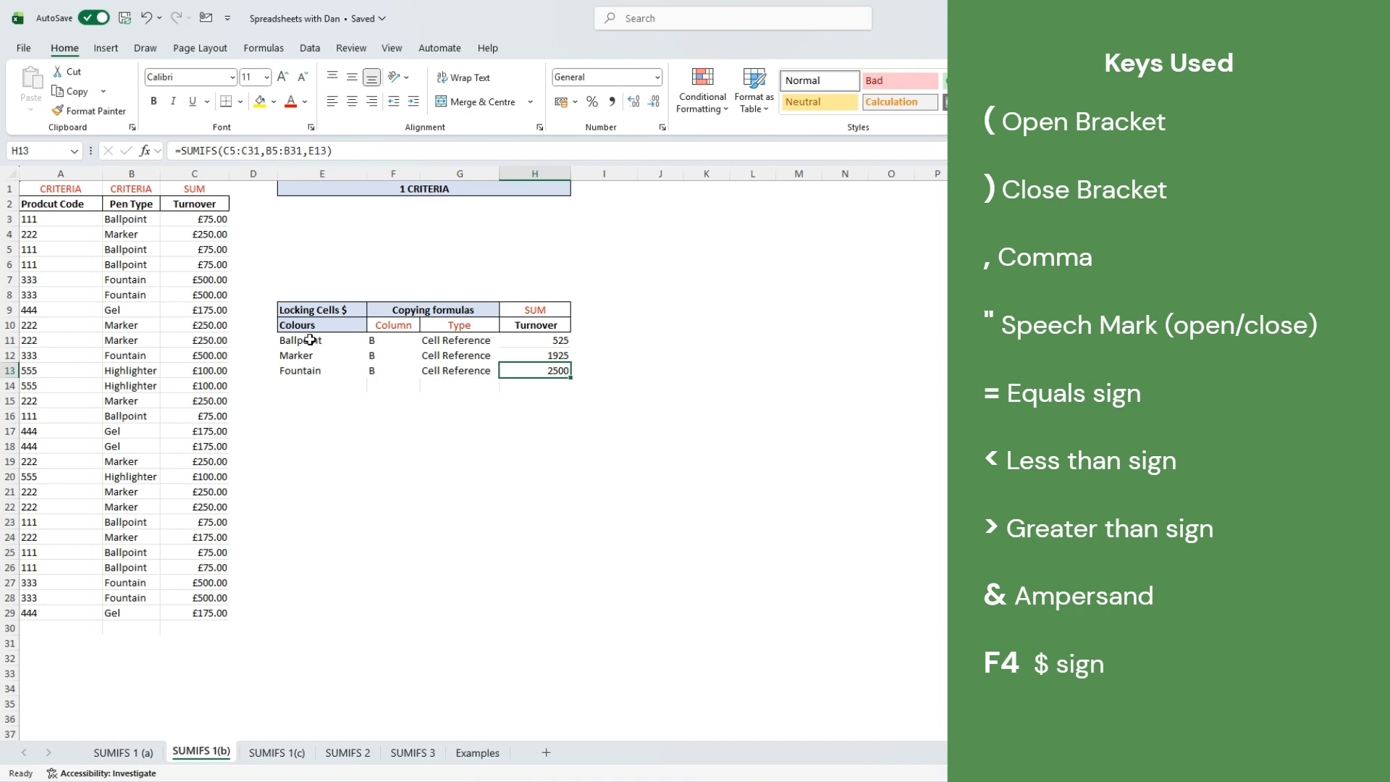
pyautogui.press('Up')
pyautogui.press('F2')
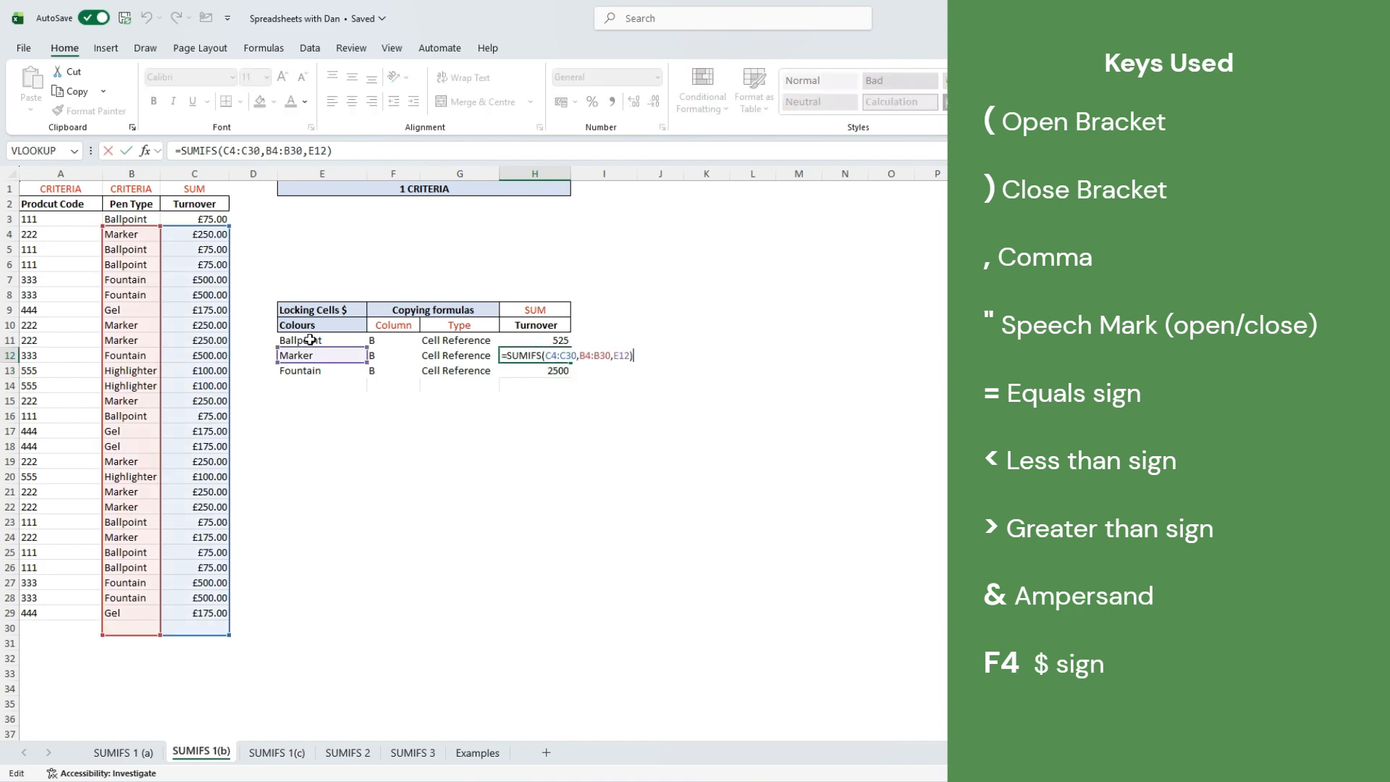
pyautogui.press('Return')
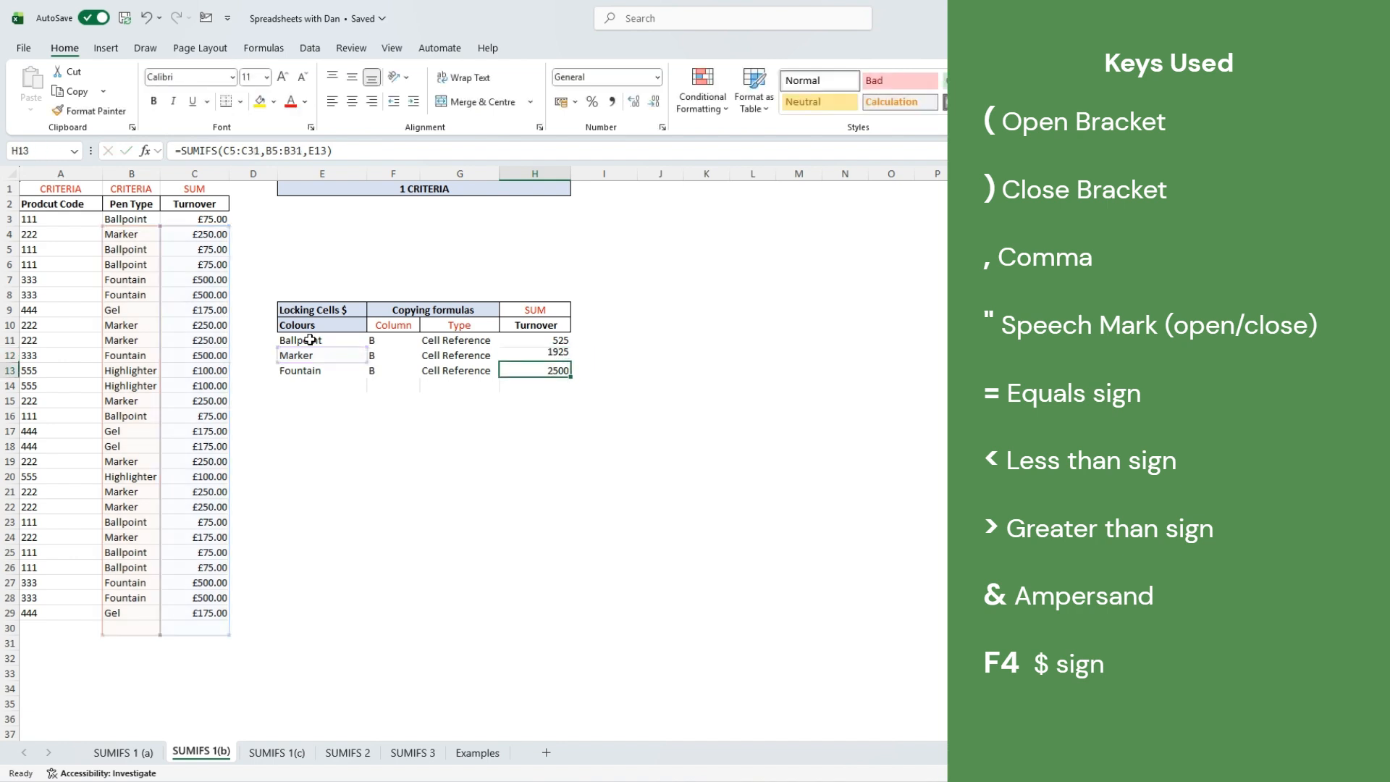
pyautogui.press('F2')
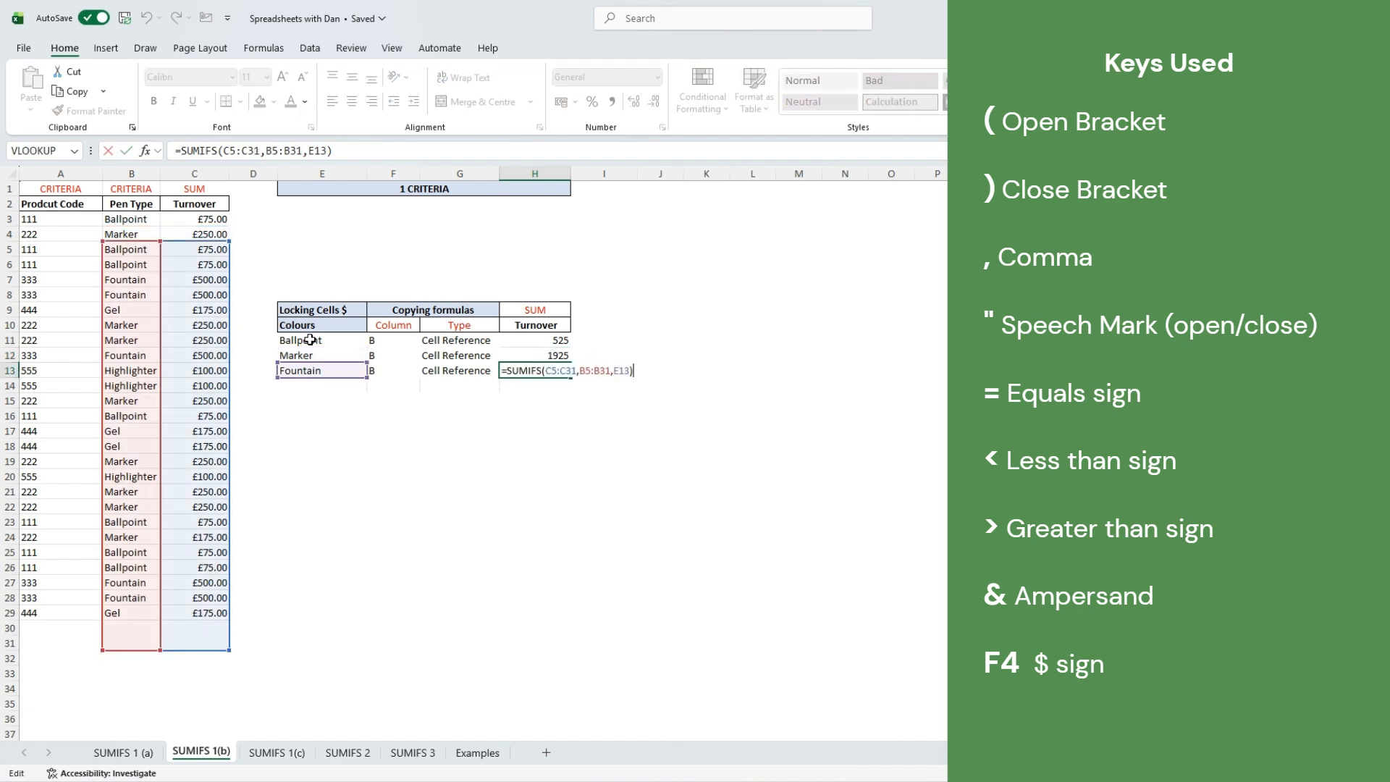
pyautogui.press('Return')
pyautogui.hotkey('shift', 'Up')
pyautogui.hotkey('shift', 'Up')
pyautogui.press('Delete')
pyautogui.press('Up')
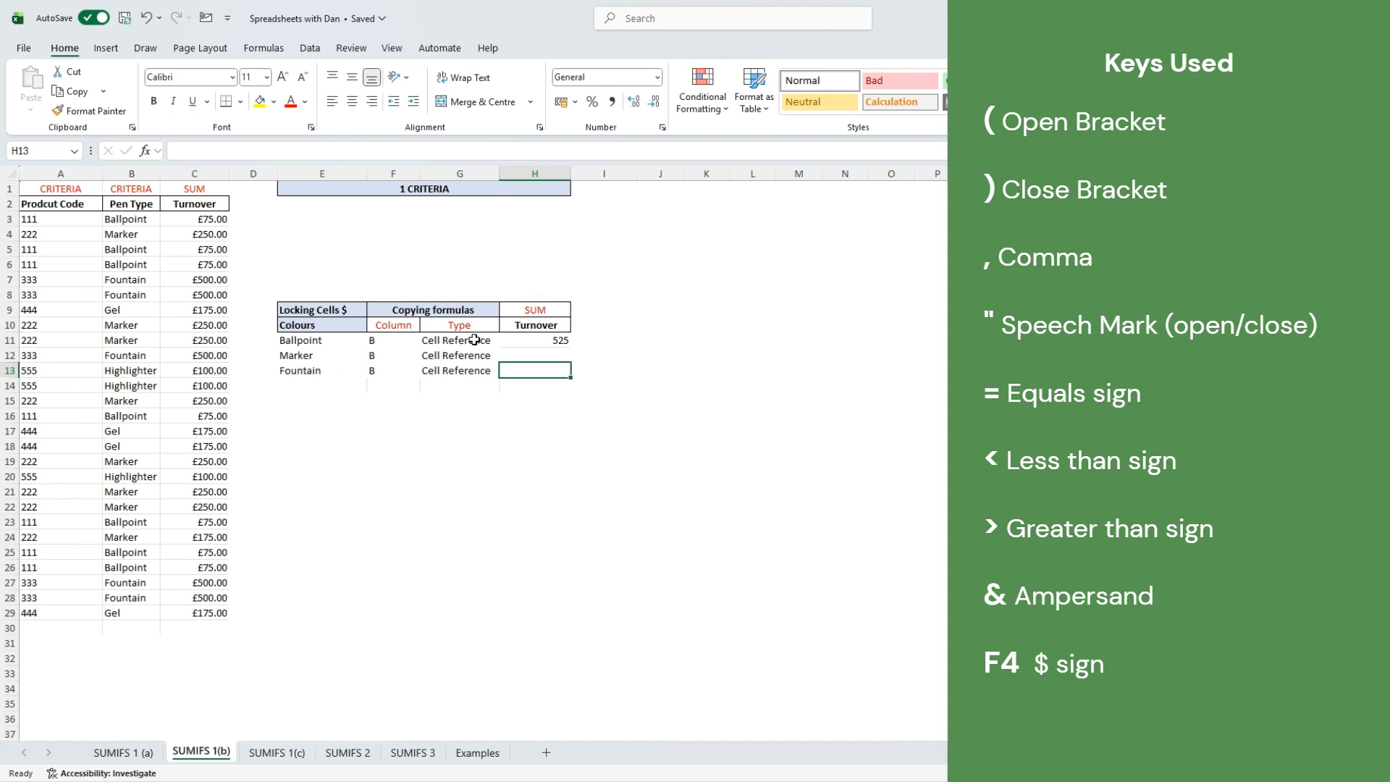
# - Lock H11's ranges as absolute $C$3:$C$29 and $B$3:$B$29
pyautogui.click(515, 340)
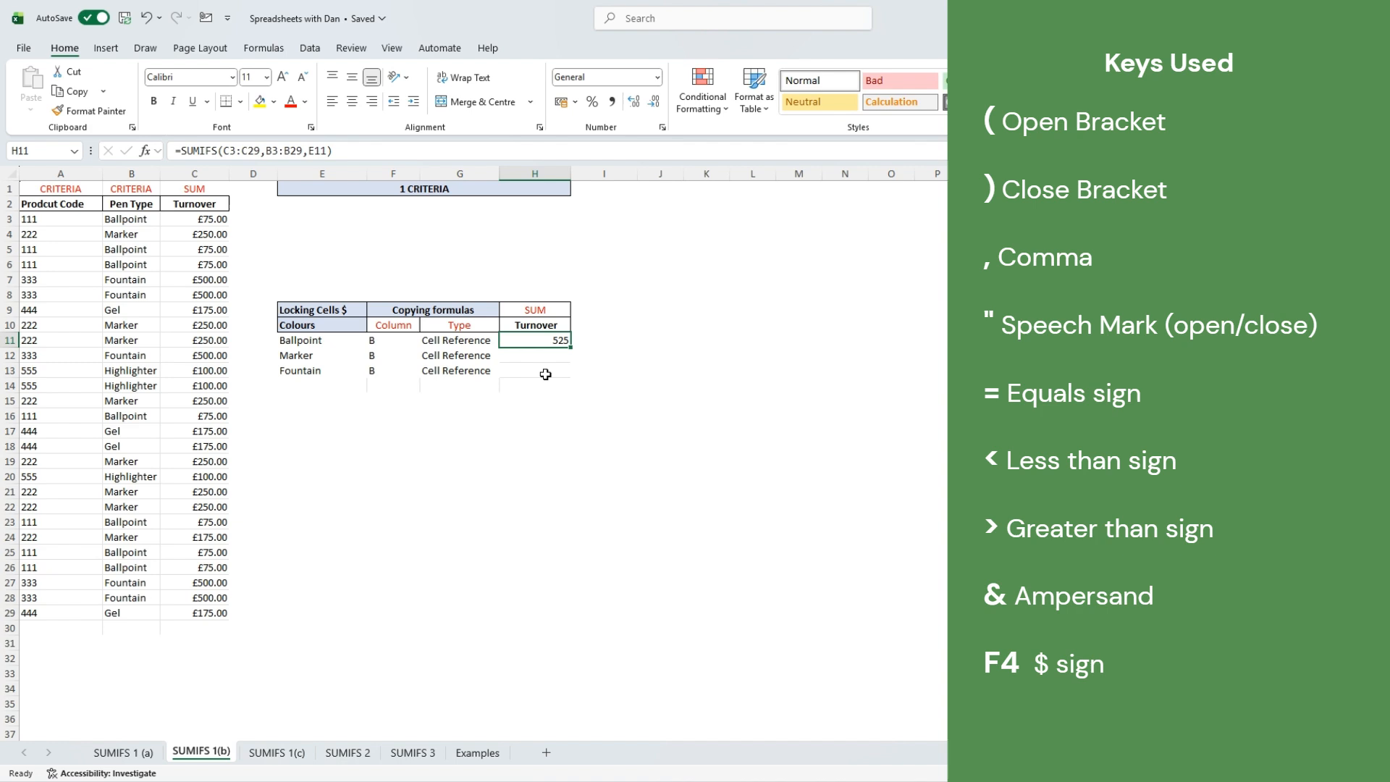
pyautogui.click(234, 154)
pyautogui.press('F4')
pyautogui.click(261, 151)
pyautogui.press('F4')
pyautogui.click(294, 151)
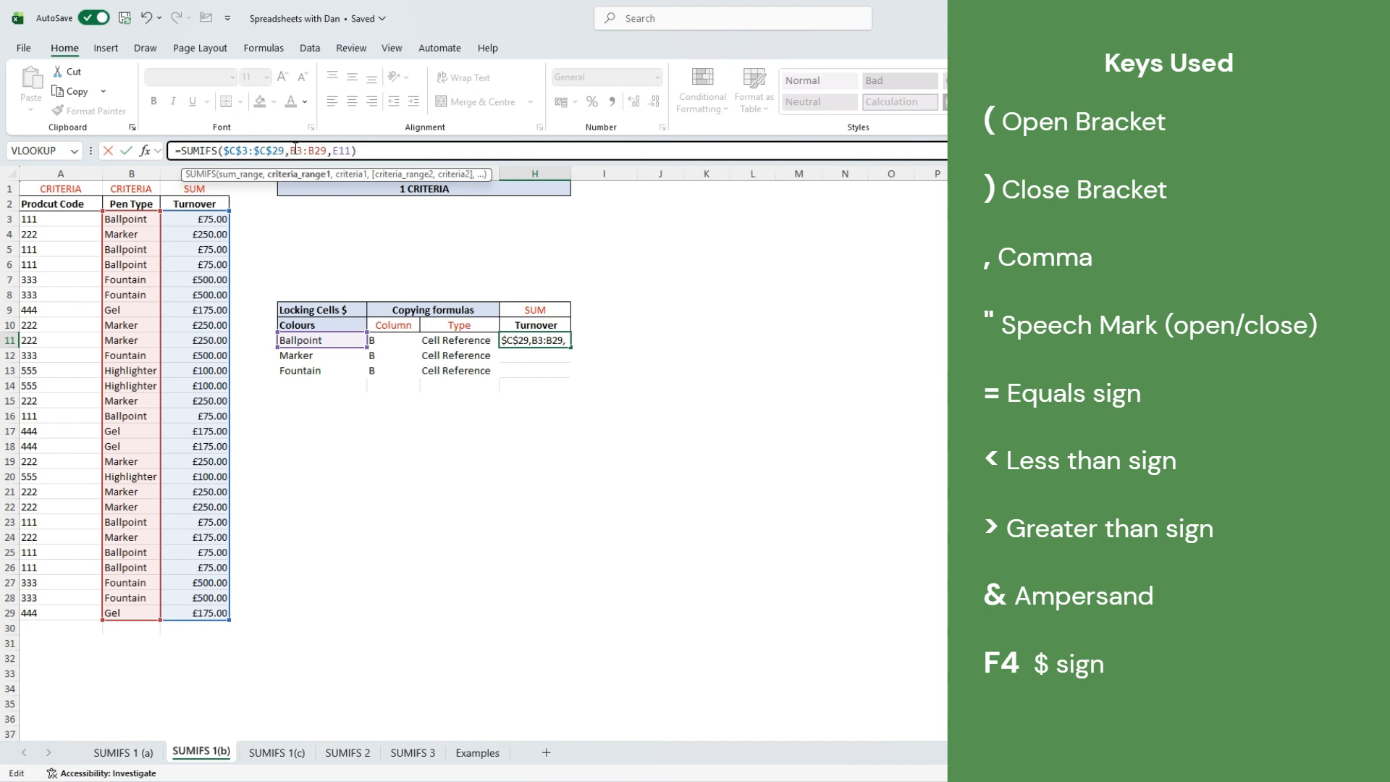
pyautogui.press('F4')
pyautogui.click(333, 150)
pyautogui.press('F4')
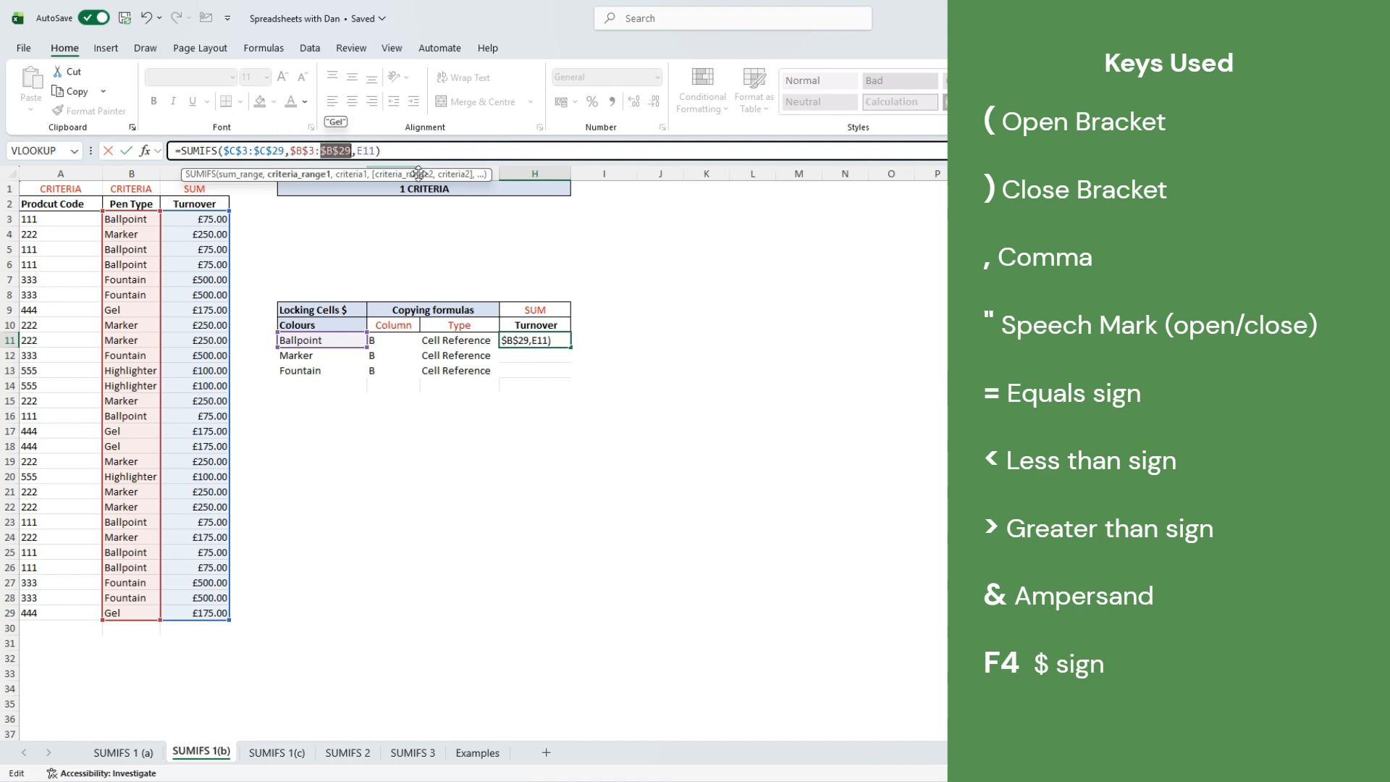
pyautogui.press('Return')
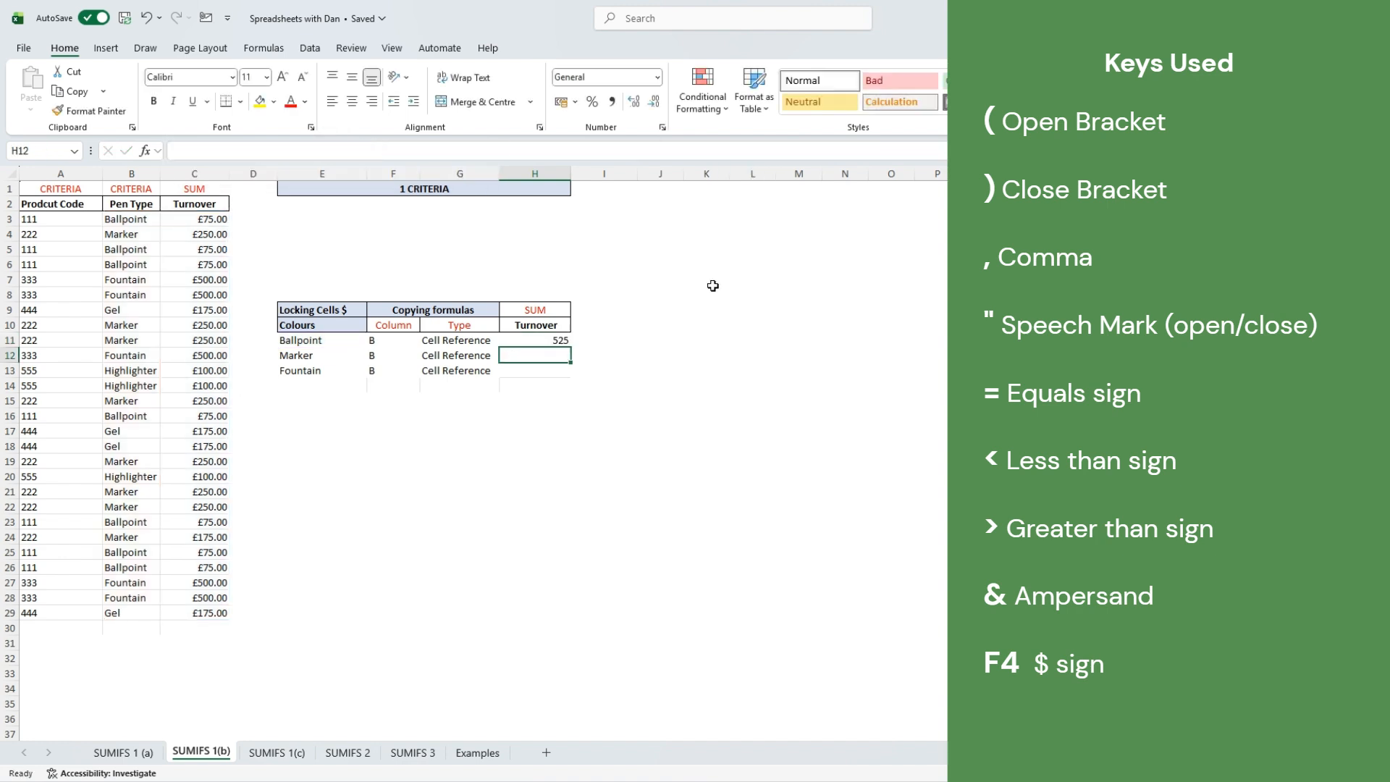
# - Fill the locked Ballpoint formula down to H13 and confirm Fountain's ranges stayed fixed
pyautogui.click(543, 340)
pyautogui.moveTo(573, 348); pyautogui.dragTo(570, 373)
pyautogui.click(523, 507)
pyautogui.doubleClick(542, 370)
pyautogui.press('Return')
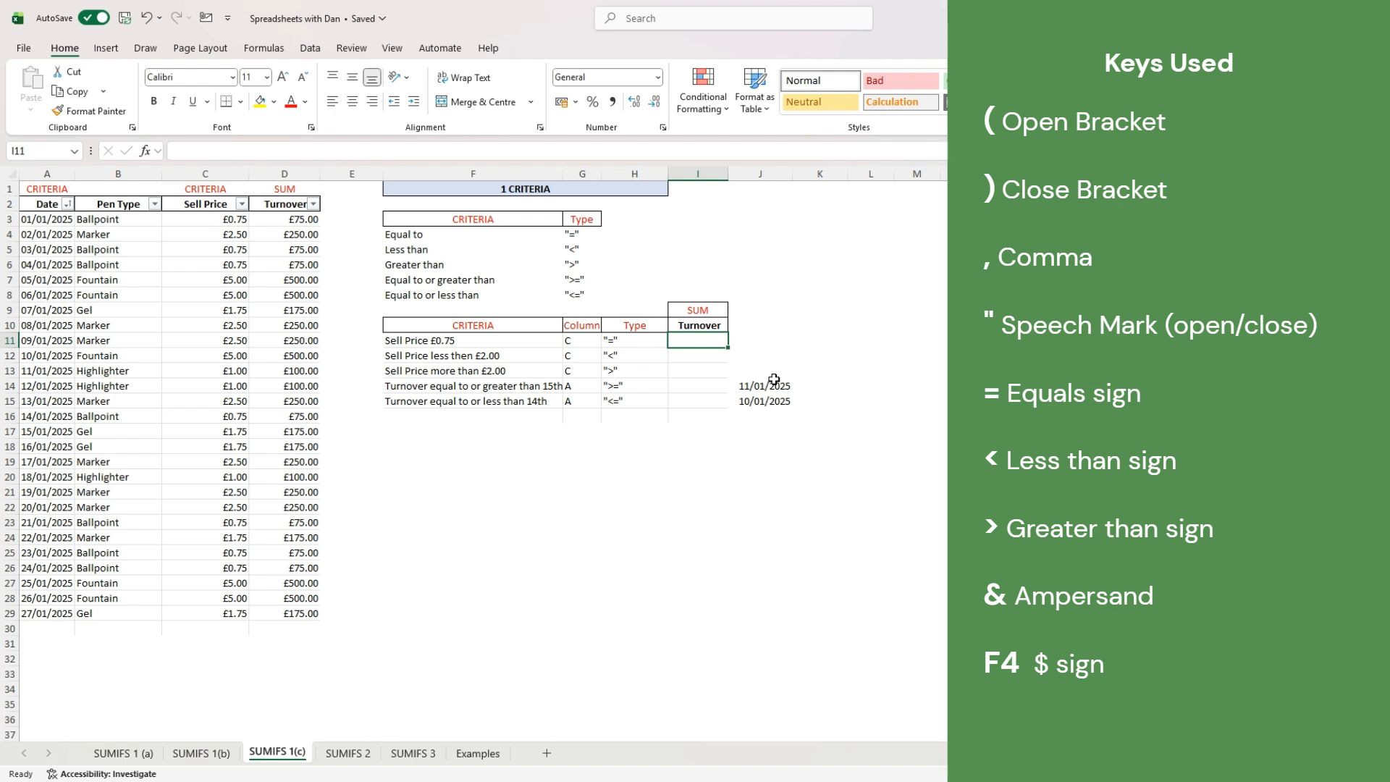
pyautogui.press('F2')
pyautogui.press('Escape')
pyautogui.press('F2')
pyautogui.press('Escape')
pyautogui.press('F2')
pyautogui.press('Escape')
# - In I11 enter =SUMIFS(D3:D29,C3:C29,"="&.75) for £0.75 pens, giving 525
pyautogui.write('=sumif')
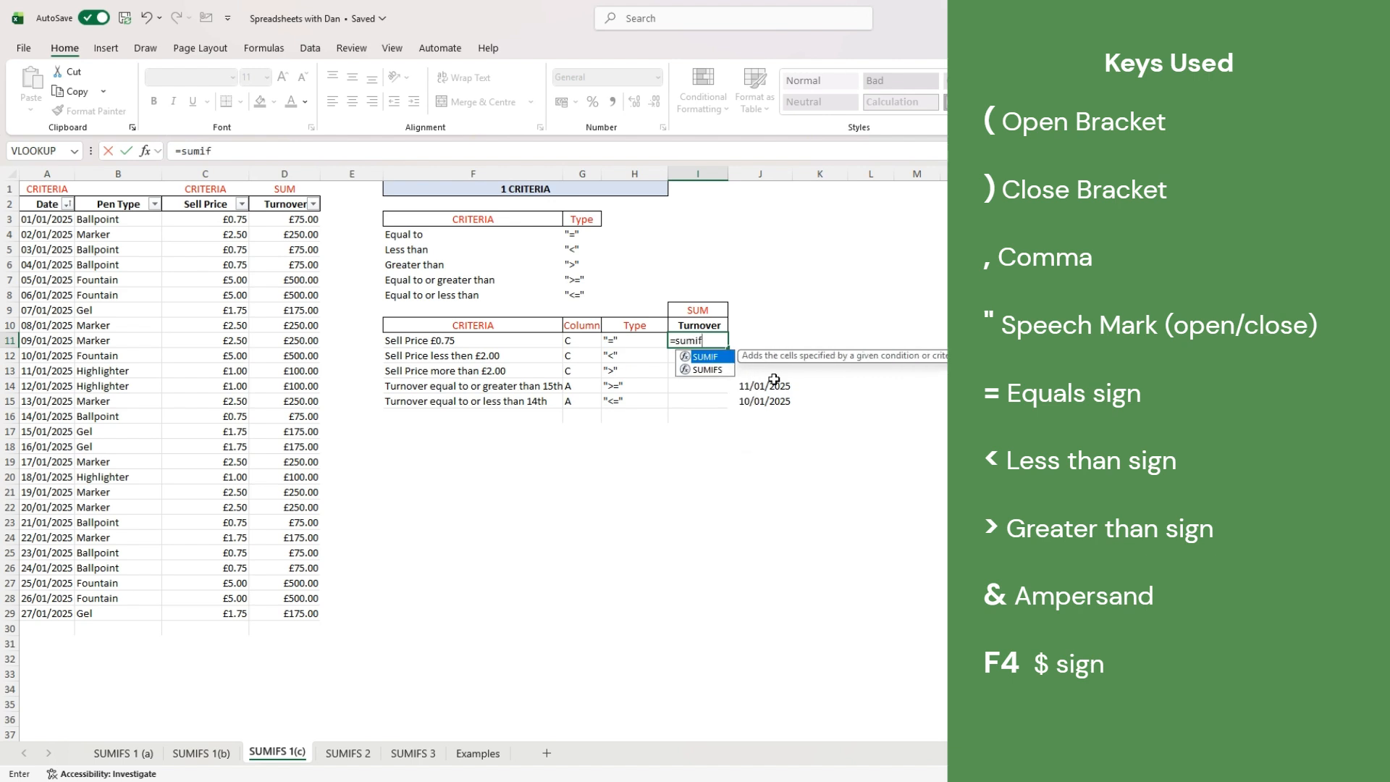
pyautogui.write('s(')
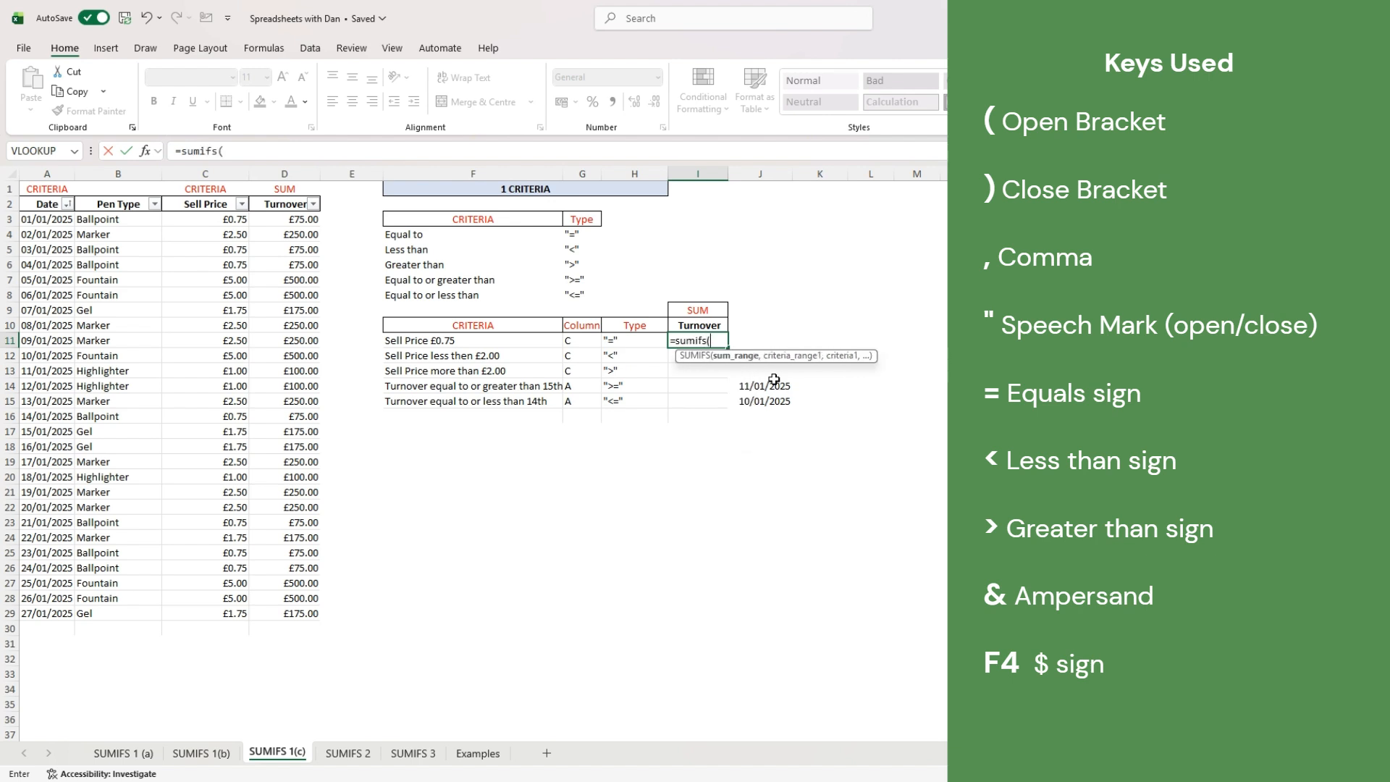
pyautogui.click(300, 217)
pyautogui.moveTo(300, 217); pyautogui.dragTo(297, 616)
pyautogui.write(',')
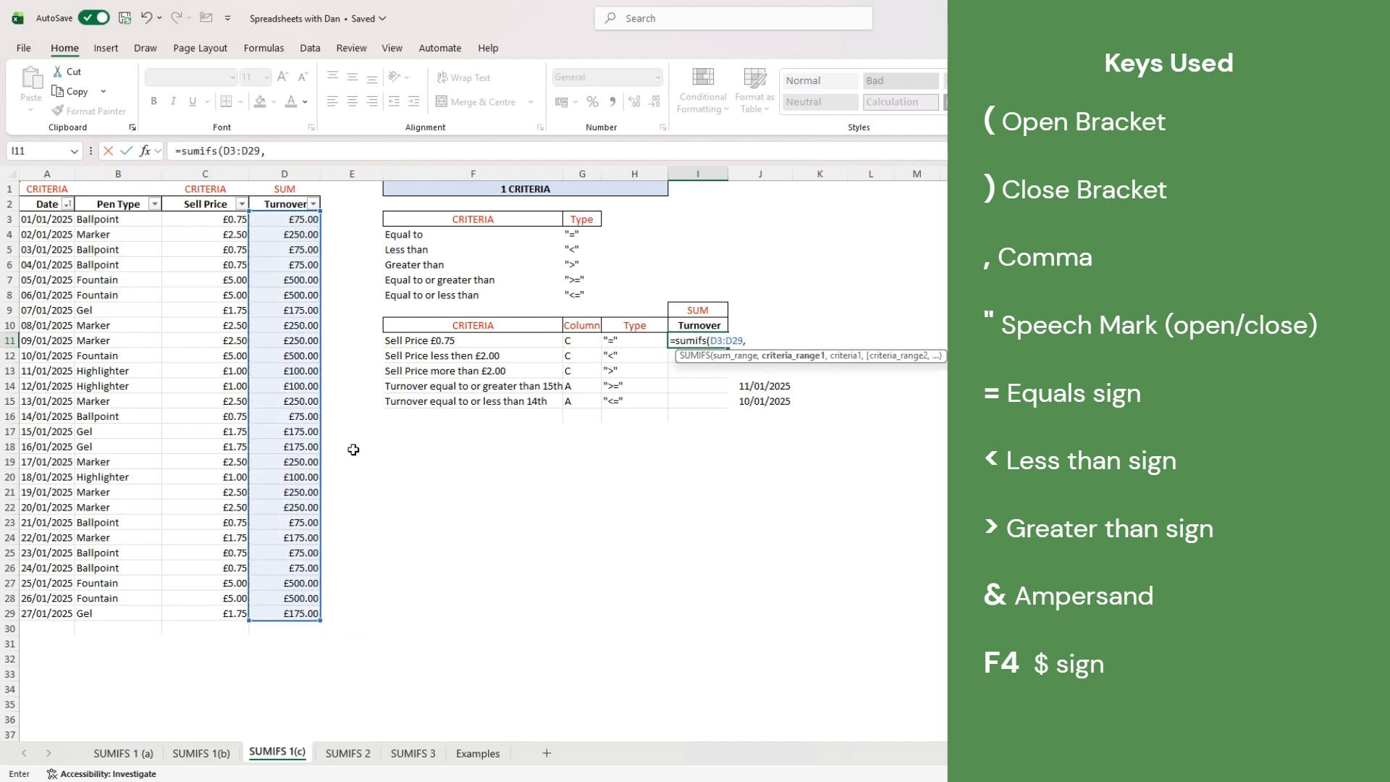
pyautogui.moveTo(219, 217); pyautogui.dragTo(217, 605)
pyautogui.write(',')
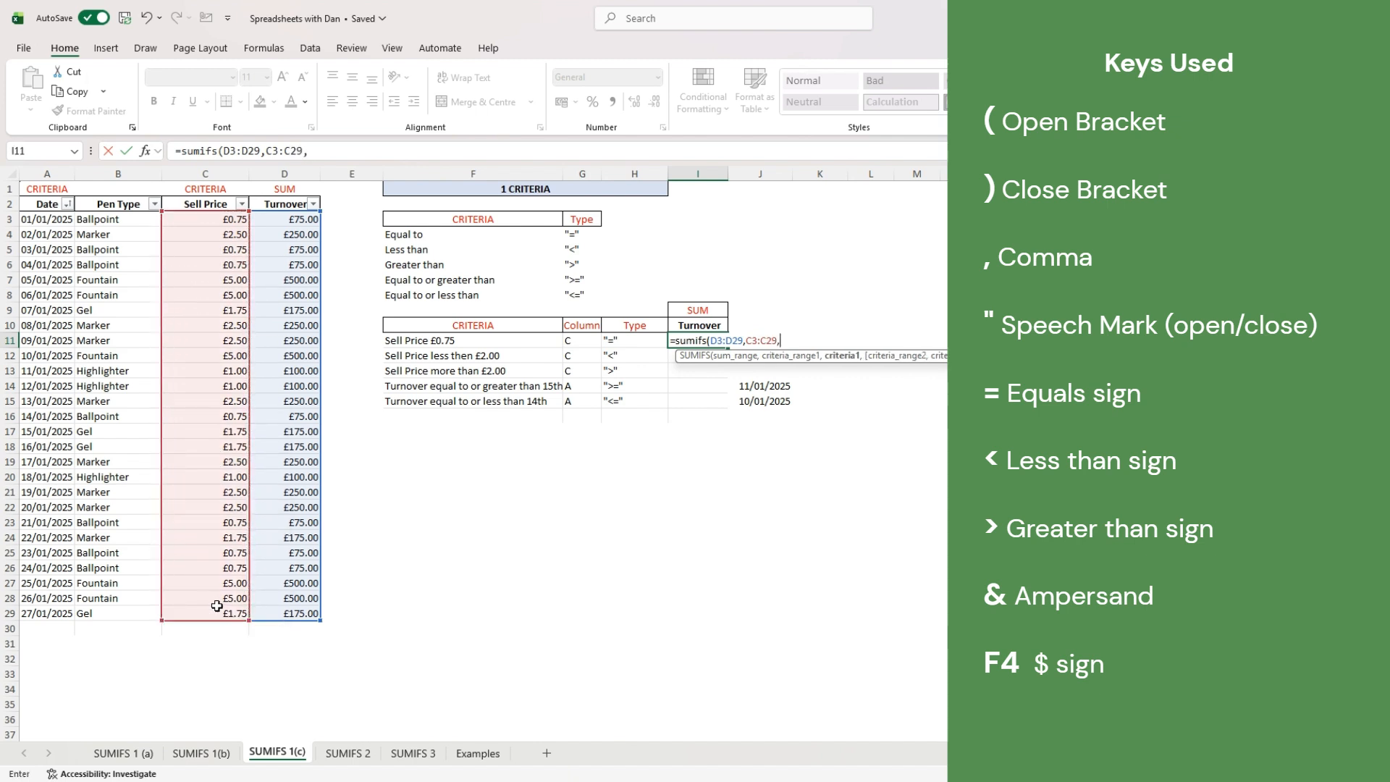
pyautogui.write('"="&.75)')
pyautogui.press('Return')
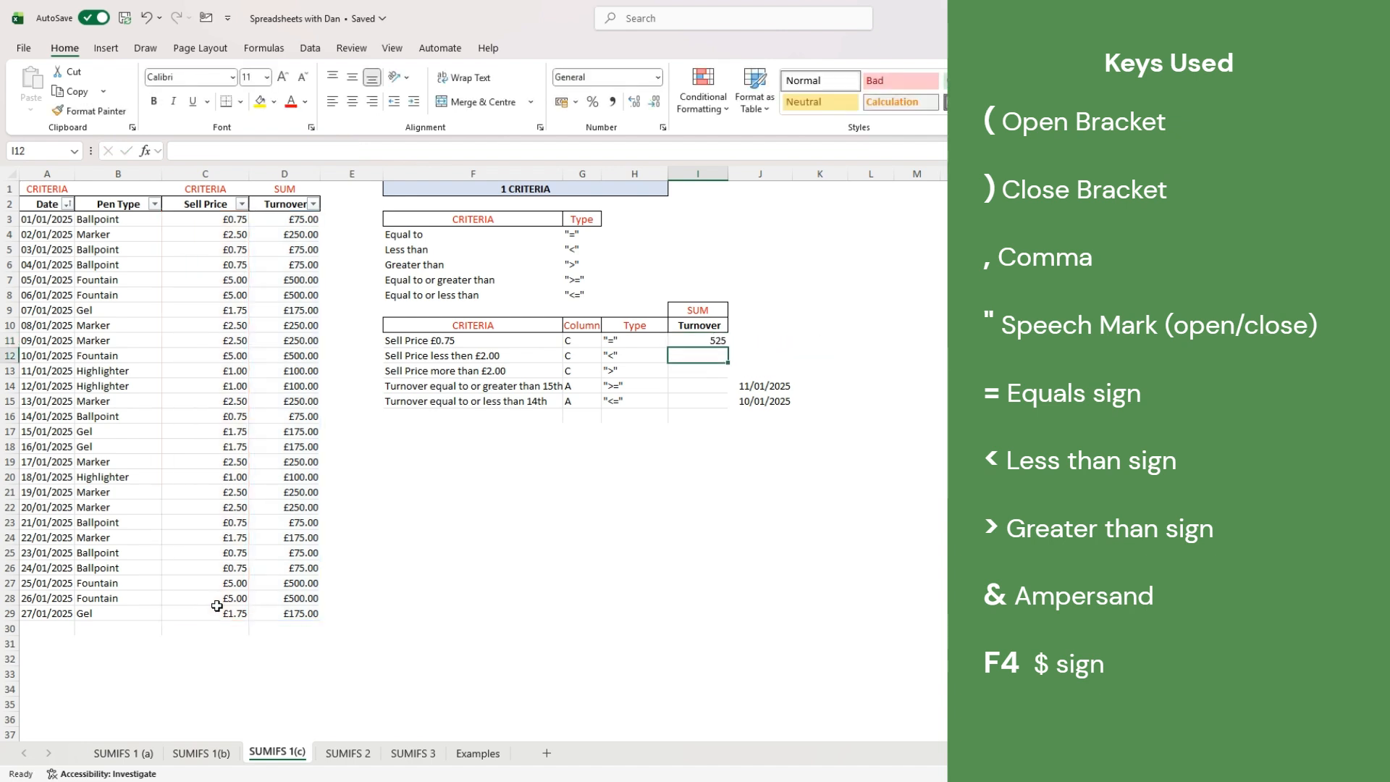
pyautogui.press('Up')
pyautogui.press('F2')
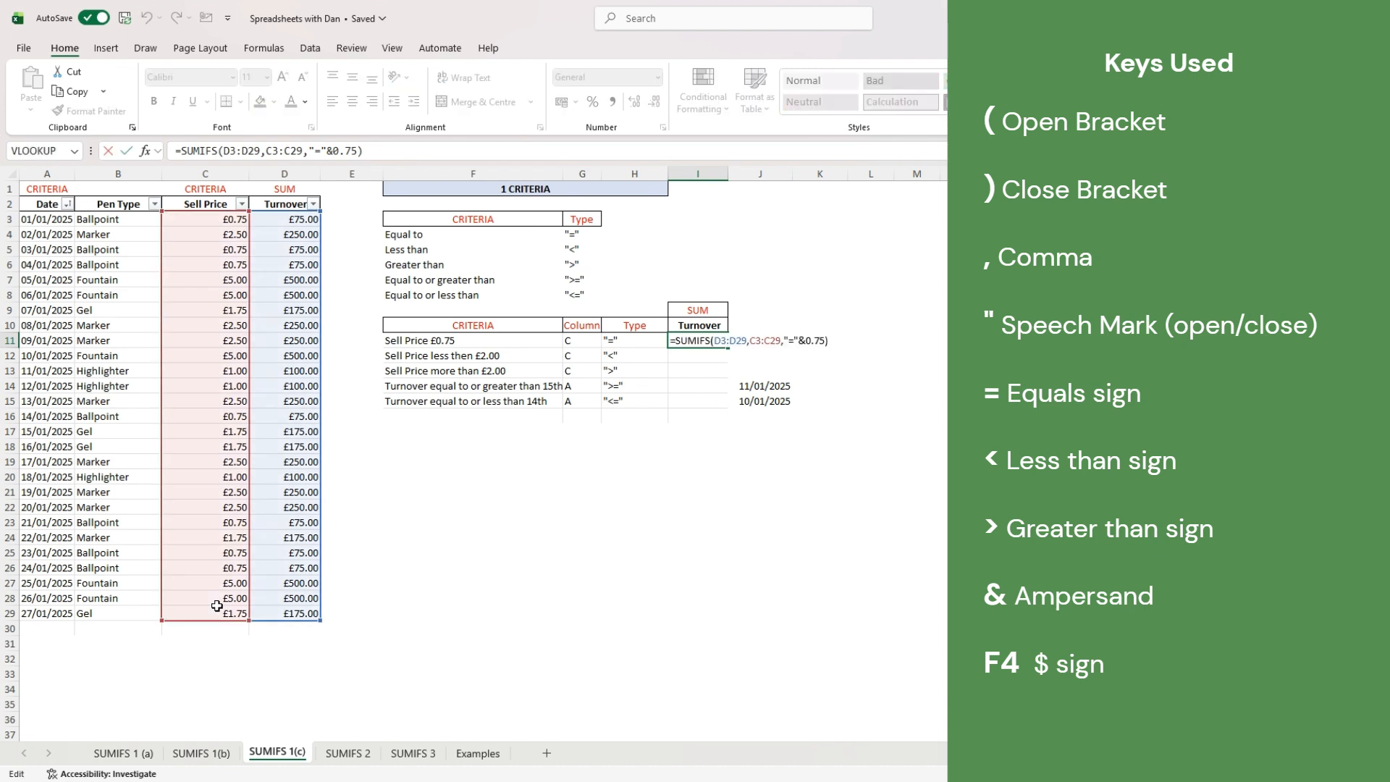
pyautogui.press('Return')
# - In I12 enter =SUMIFS(D3:D29,C3:C29,"<"&2.00) for prices under £2.00, returning 1700
pyautogui.write('=')
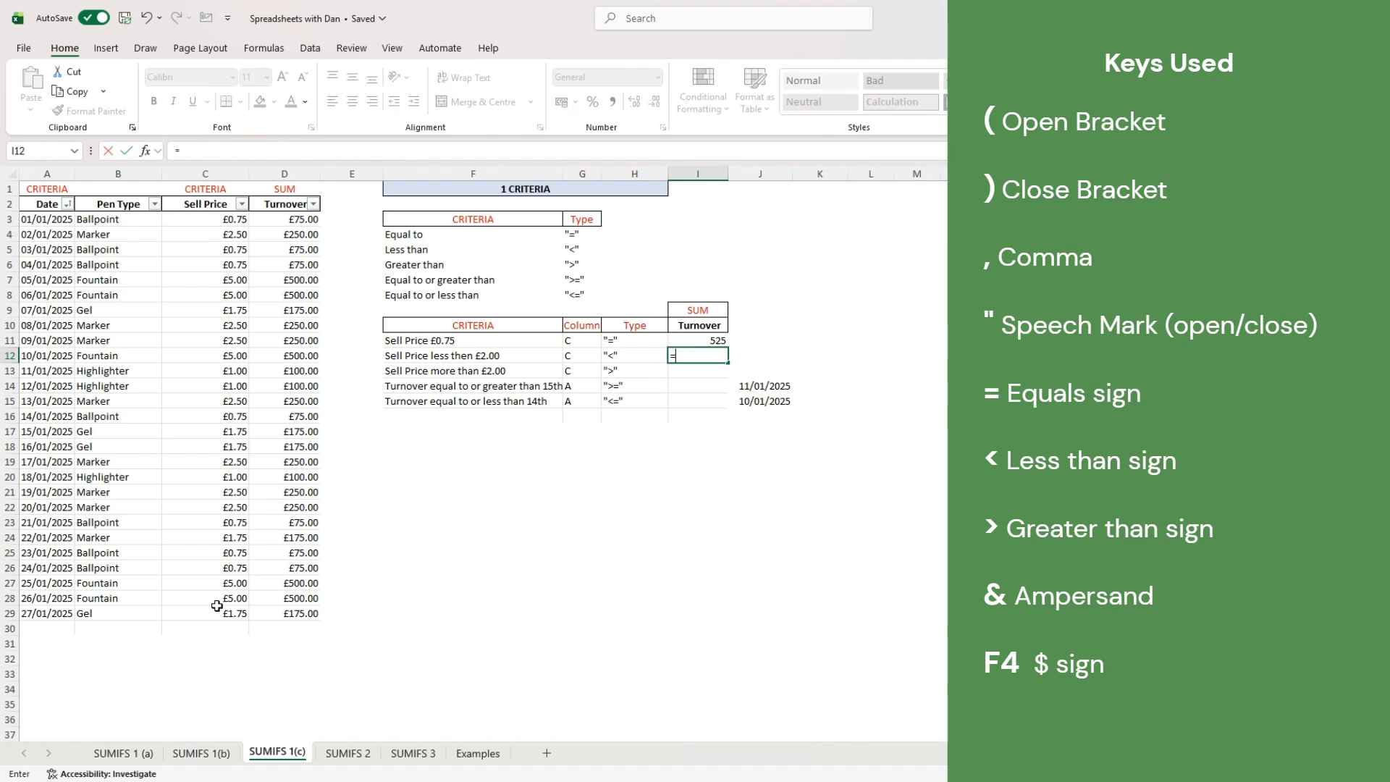
pyautogui.write('sumifs')
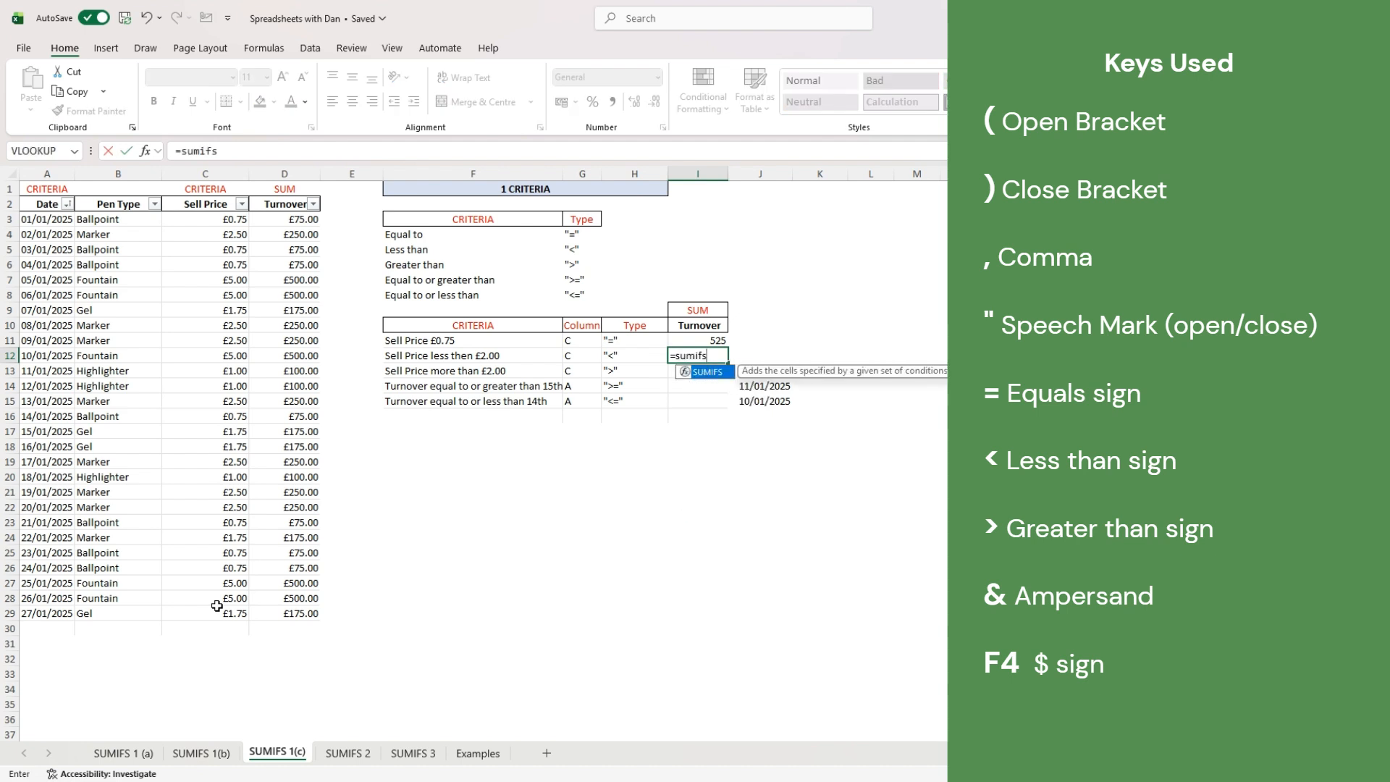
pyautogui.write('(')
pyautogui.moveTo(308, 219); pyautogui.dragTo(286, 608)
pyautogui.write(',')
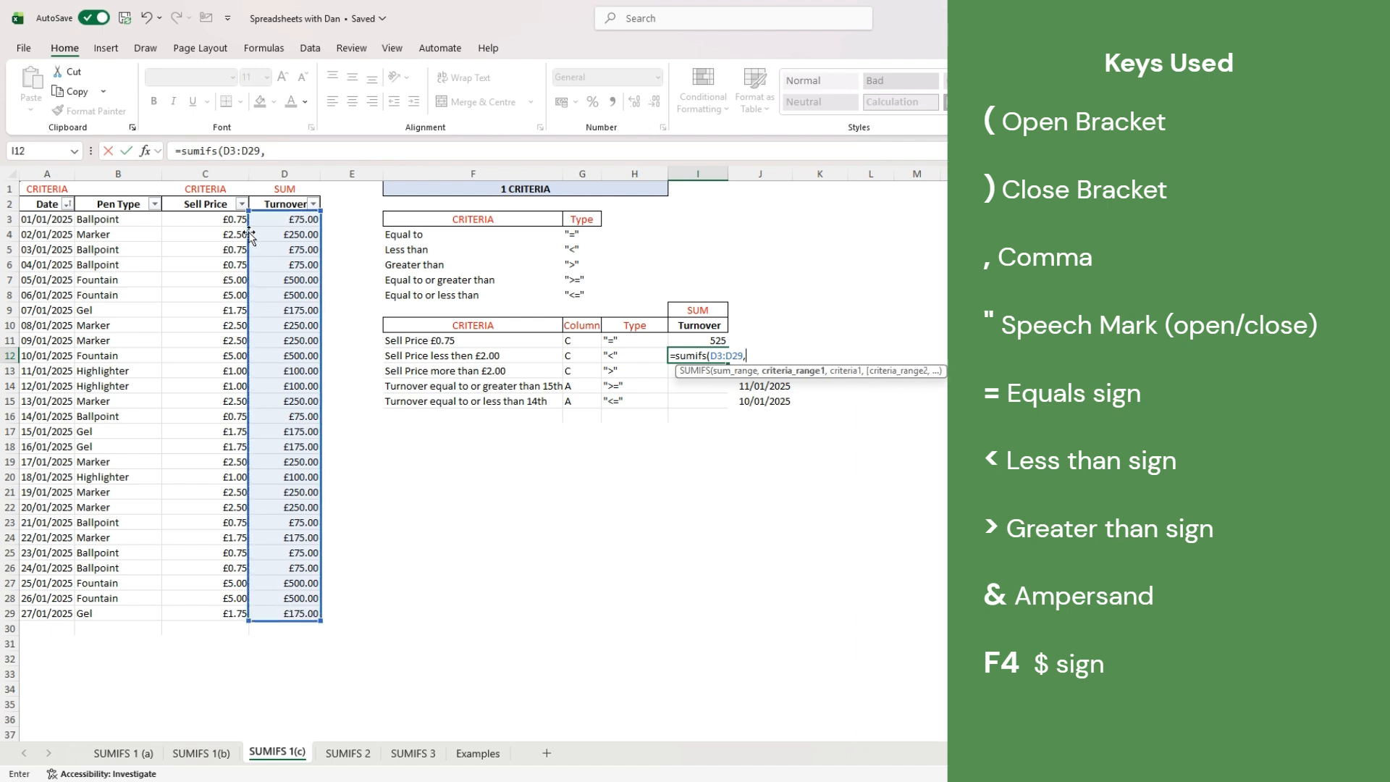
pyautogui.moveTo(230, 222); pyautogui.dragTo(247, 612)
pyautogui.write(',')
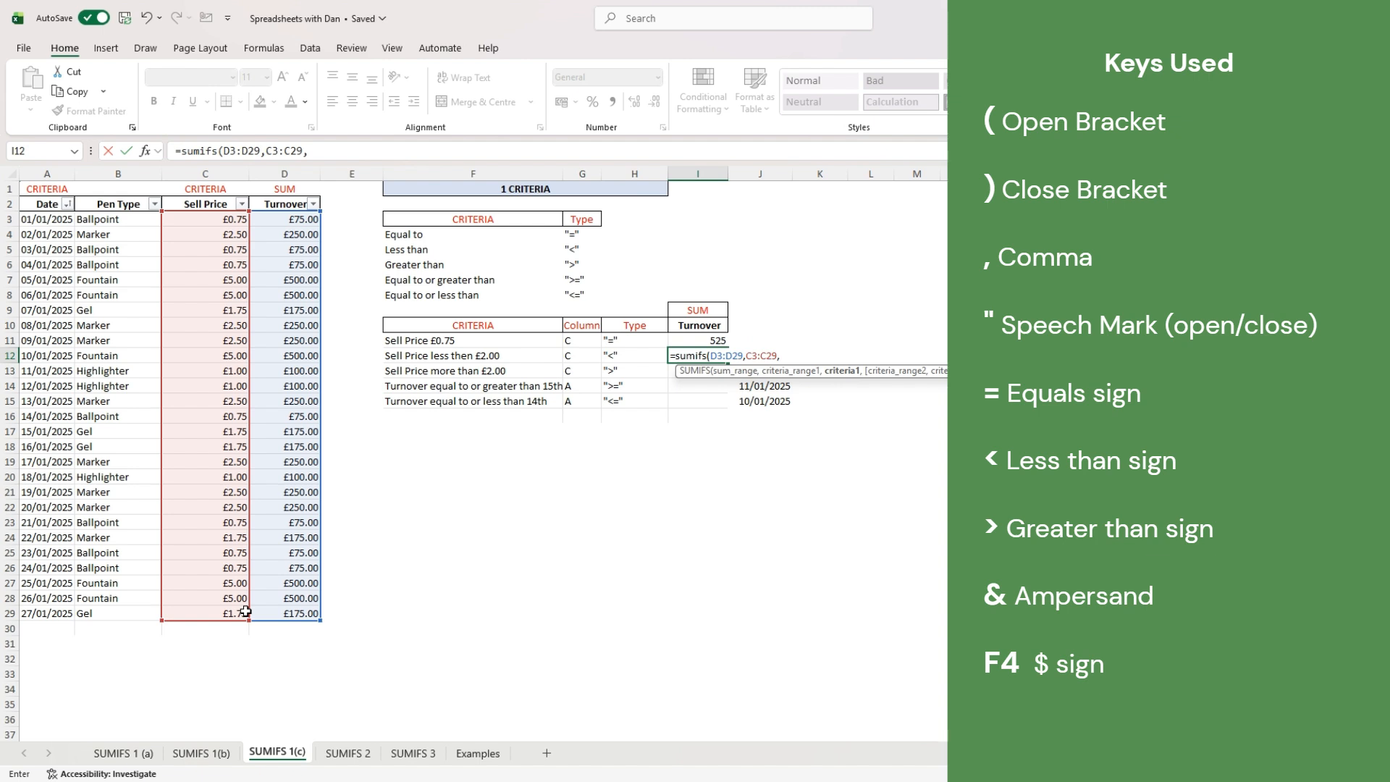
pyautogui.write('"<"&2.00)')
pyautogui.press('Return')
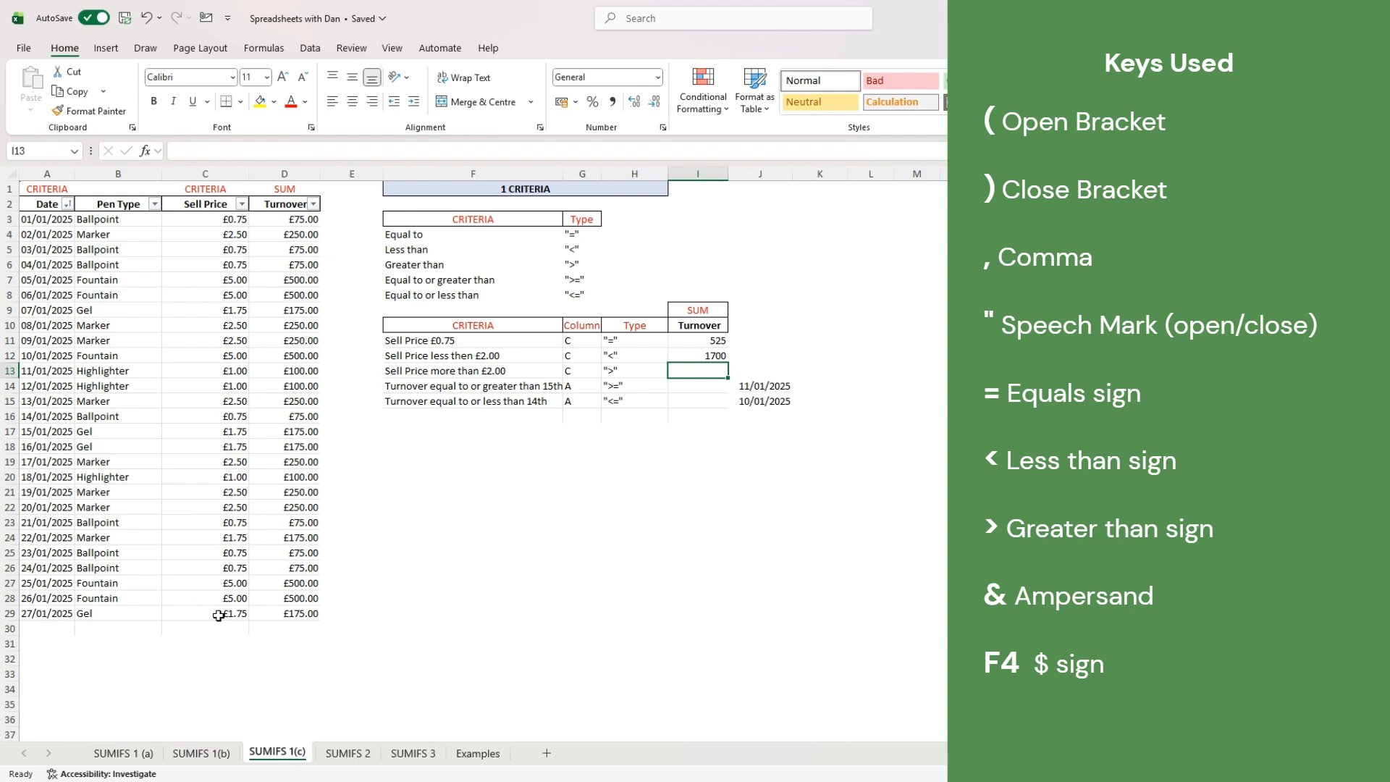
# - In I13 enter =SUMIFS(D3:D29,C3:C29,">"&2.00) for prices above £2.00, giving 4250
pyautogui.write('=sumif')
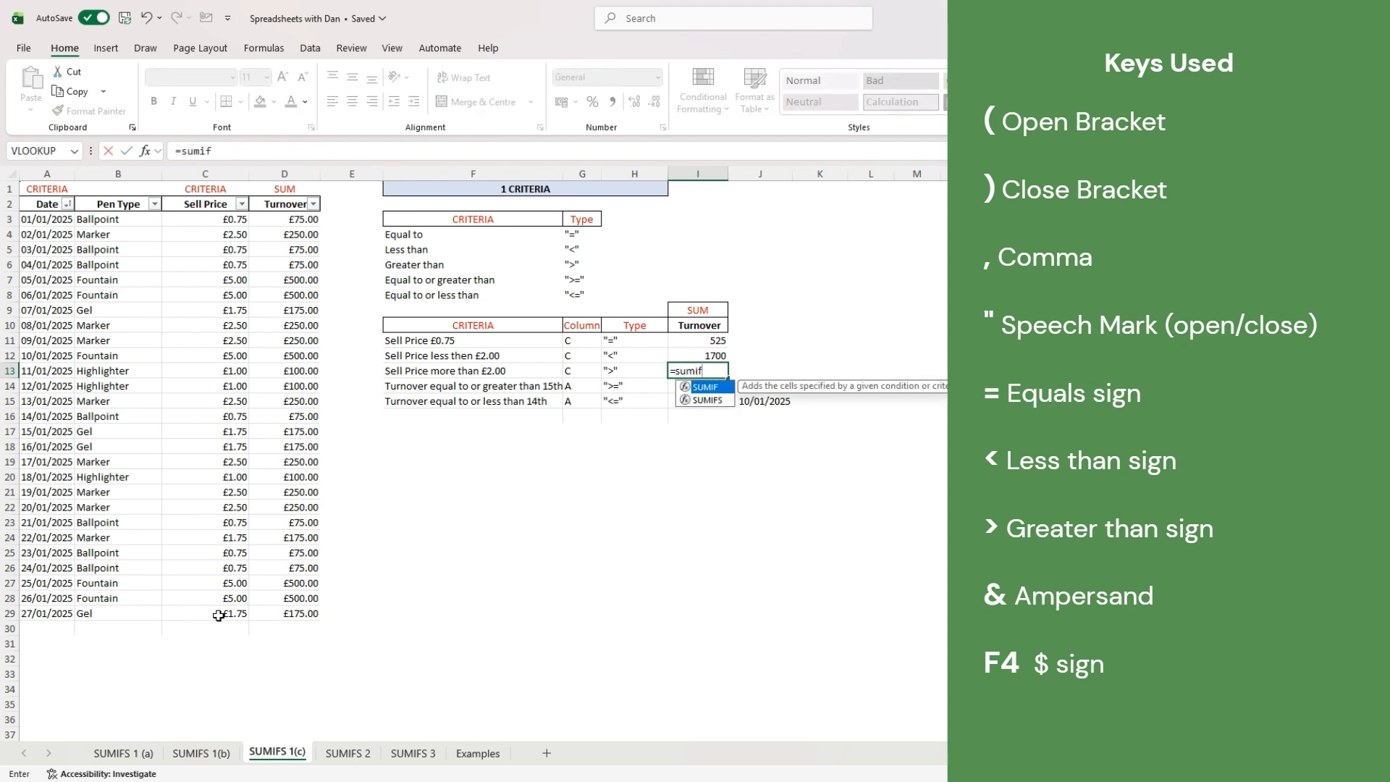
pyautogui.write('s(')
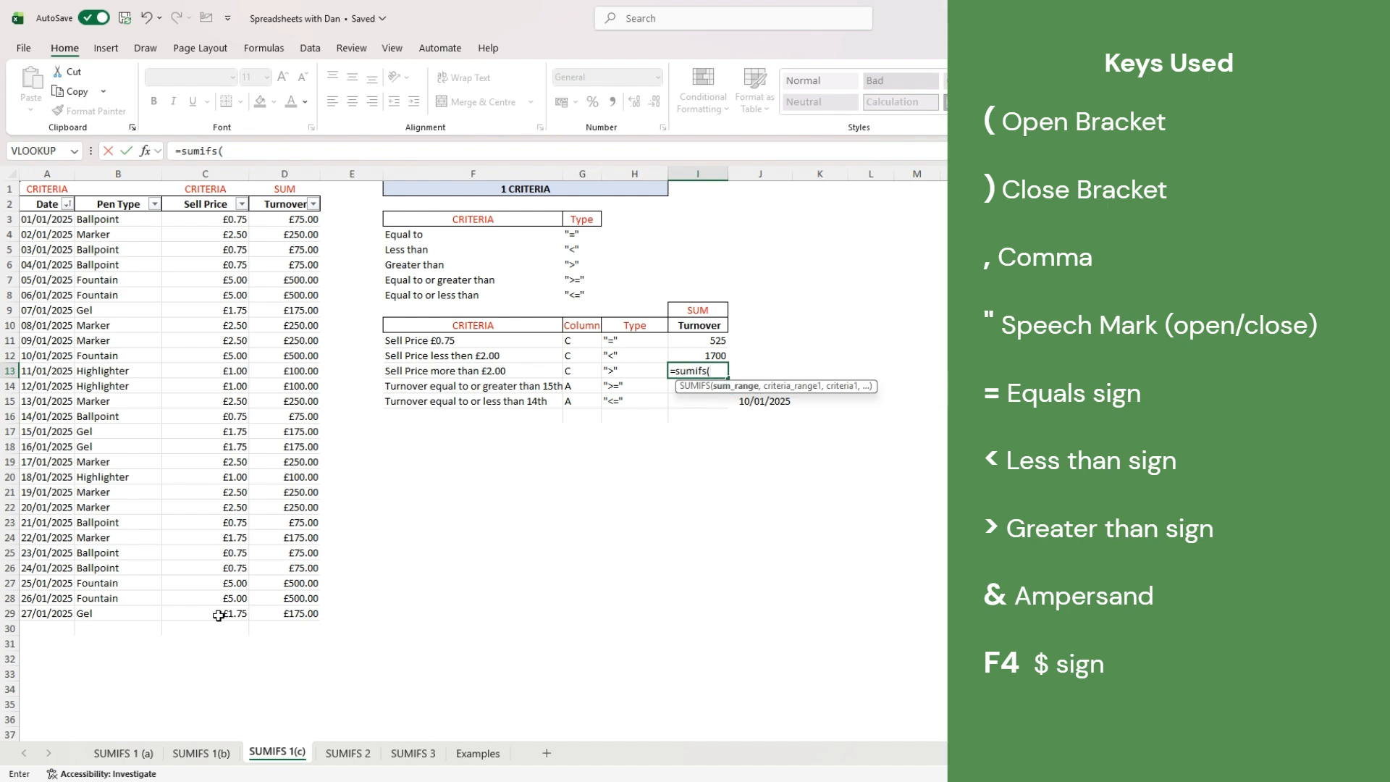
pyautogui.moveTo(288, 219); pyautogui.dragTo(287, 616)
pyautogui.write(',')
pyautogui.moveTo(222, 219); pyautogui.dragTo(218, 613)
pyautogui.write(',')
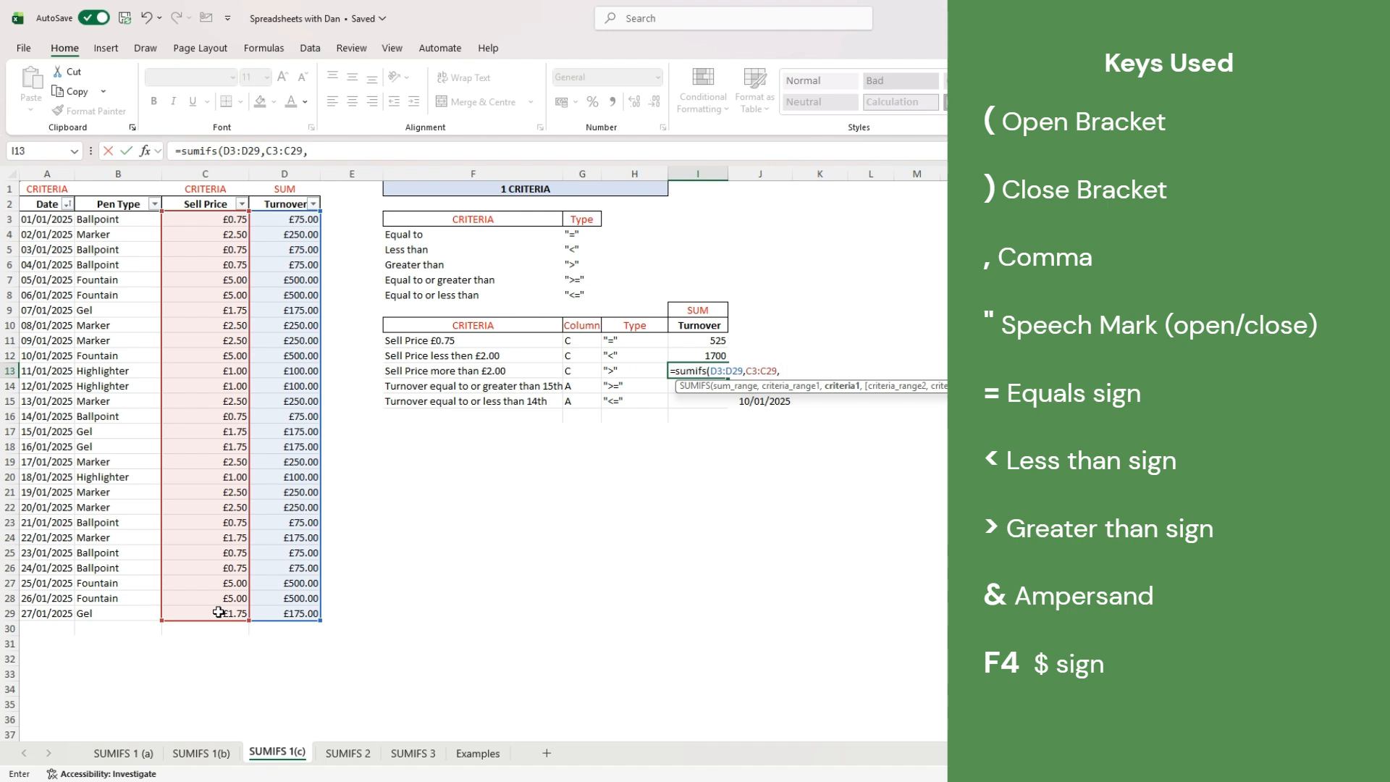
pyautogui.write('">"&2.00)')
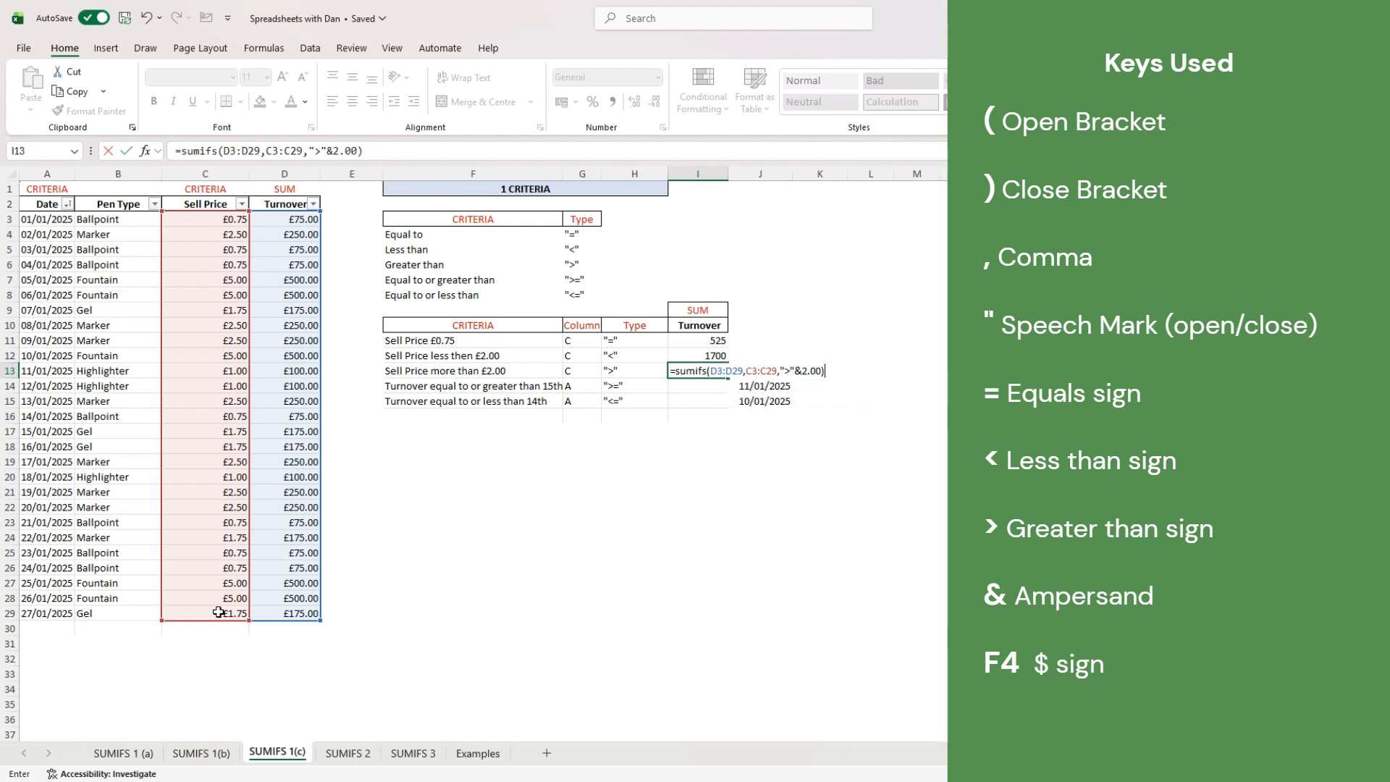
pyautogui.press('Return')
pyautogui.write('=sumifs(')
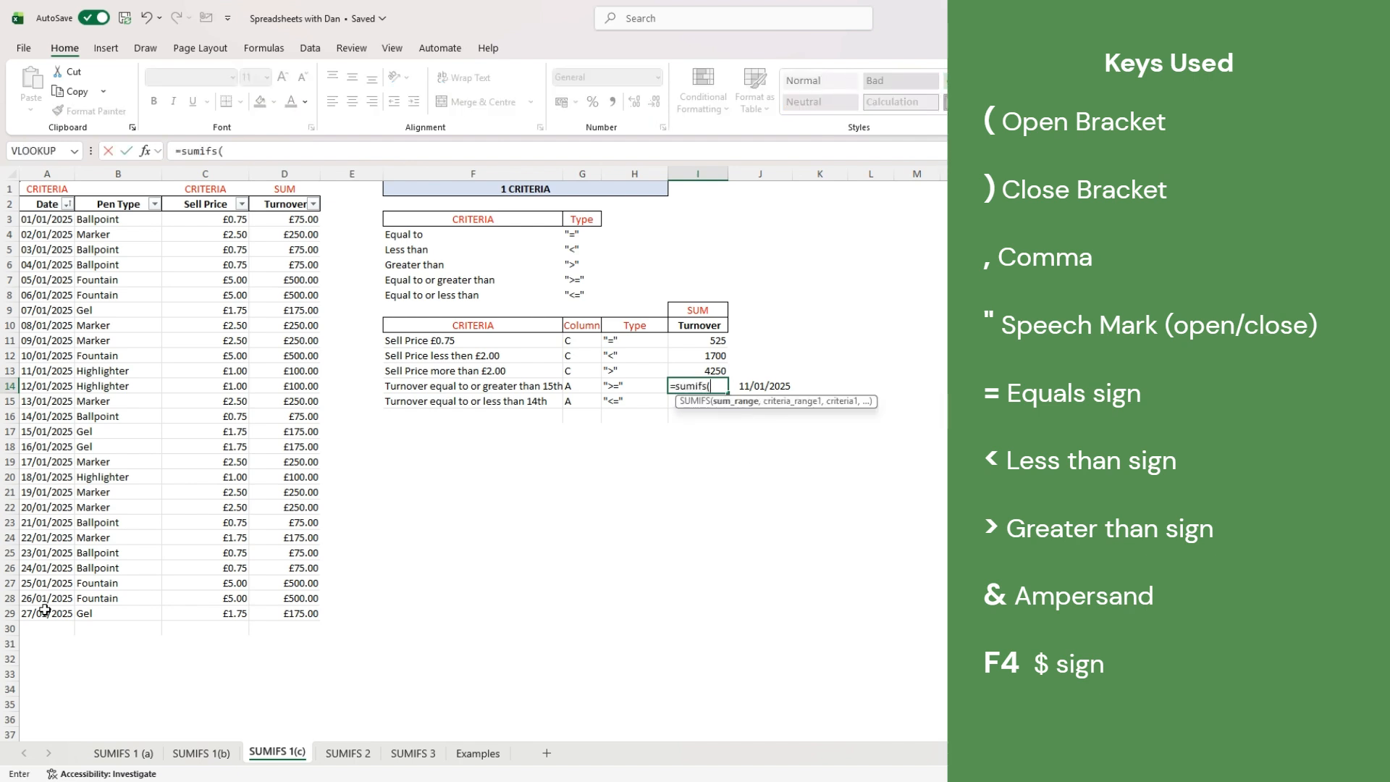
# - Complete I14 summing D3:D29 where Date A3:A29 is ">="& J14, giving 3300
pyautogui.moveTo(274, 222); pyautogui.dragTo(297, 621)
pyautogui.write(',')
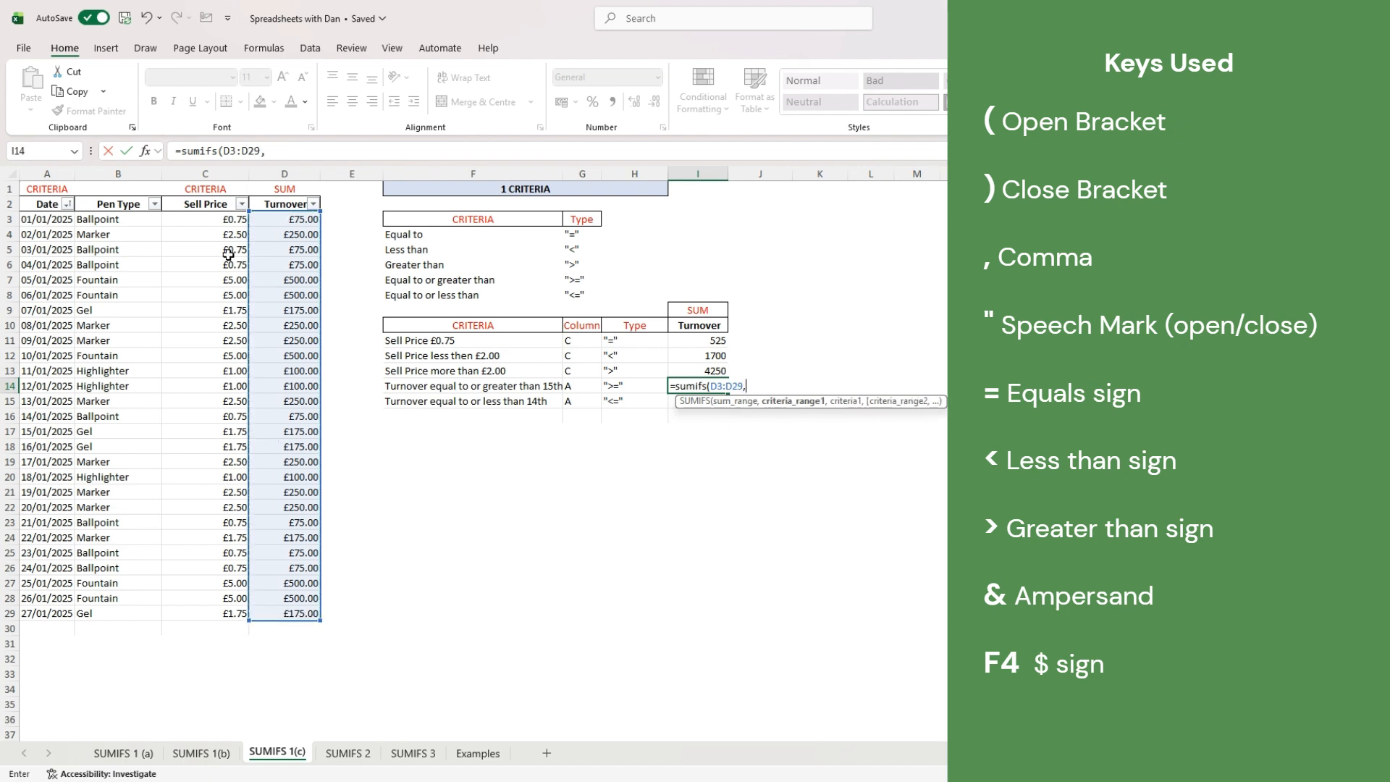
pyautogui.moveTo(46, 217); pyautogui.dragTo(45, 615)
pyautogui.write(',')
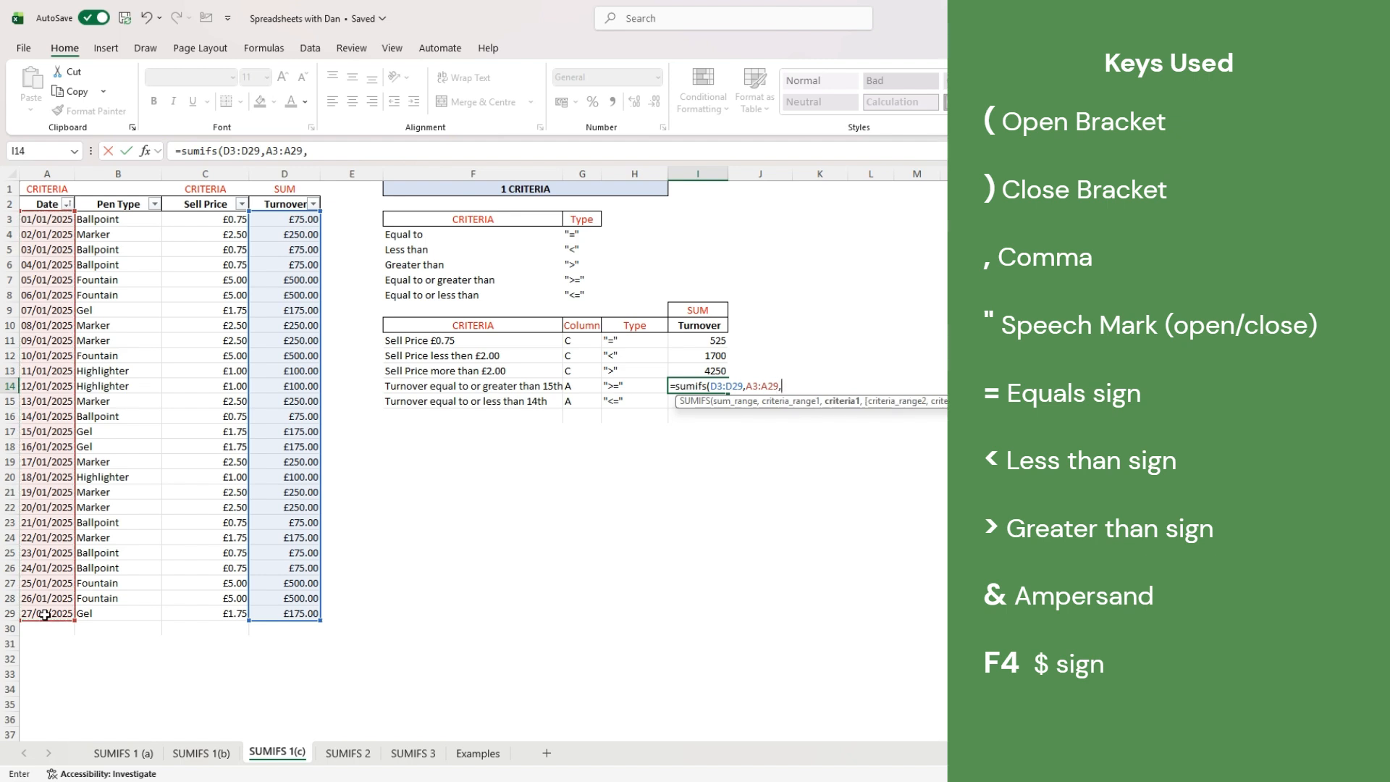
pyautogui.write('">="&')
pyautogui.press('Right')
pyautogui.write(')')
pyautogui.press('Return')
# - Enter =SUMIFS(D3:D29,A3:A29,"<="&J15) in I15, totalling turnover up to the J15 date (2650)
pyautogui.write('=')
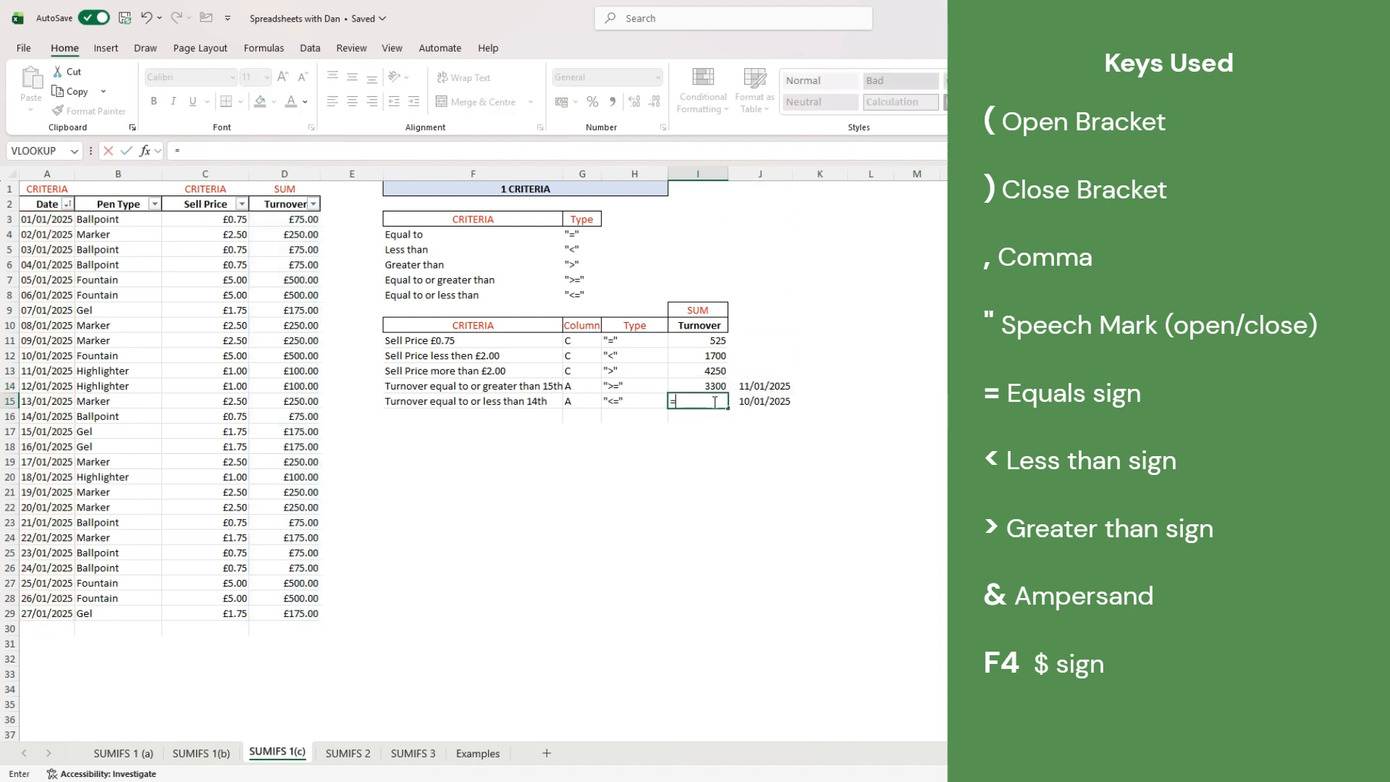
pyautogui.write('sumifs')
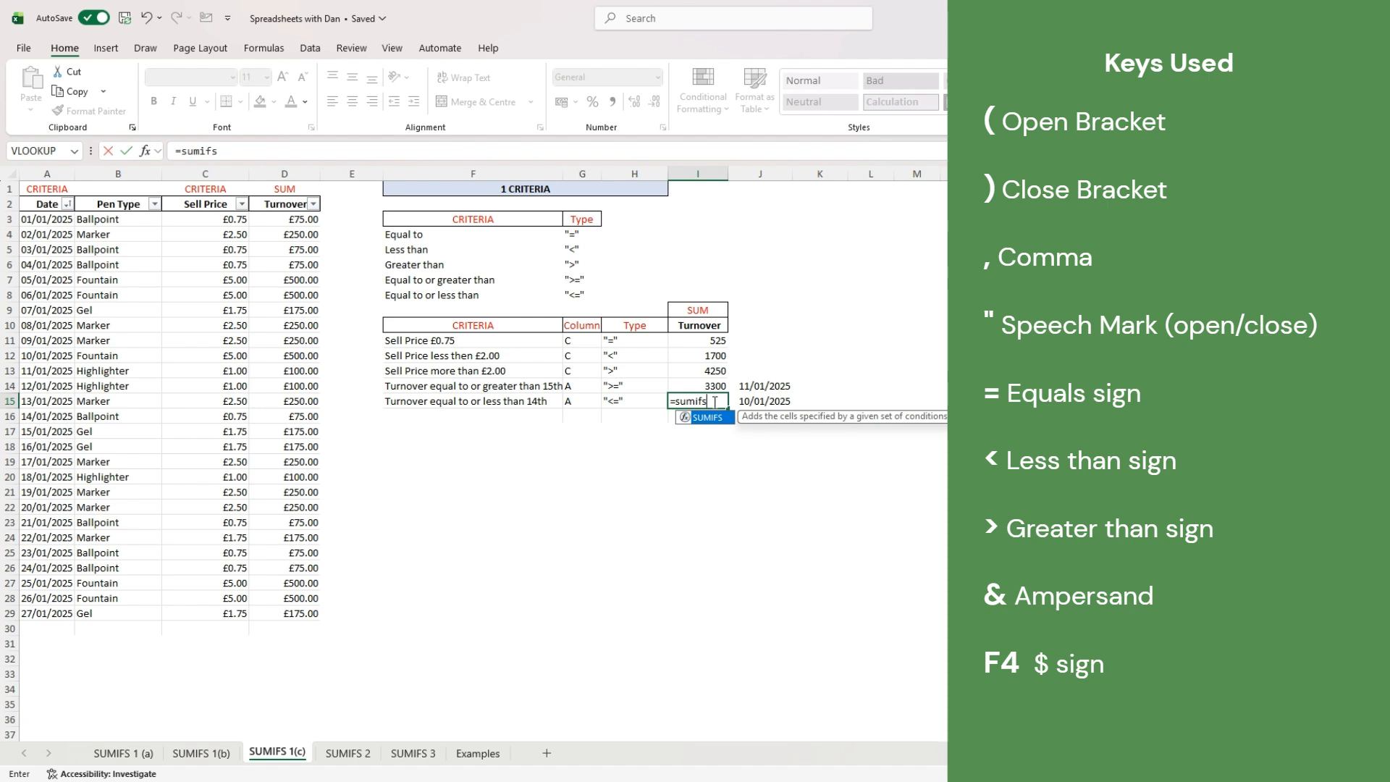
pyautogui.press('Tab')
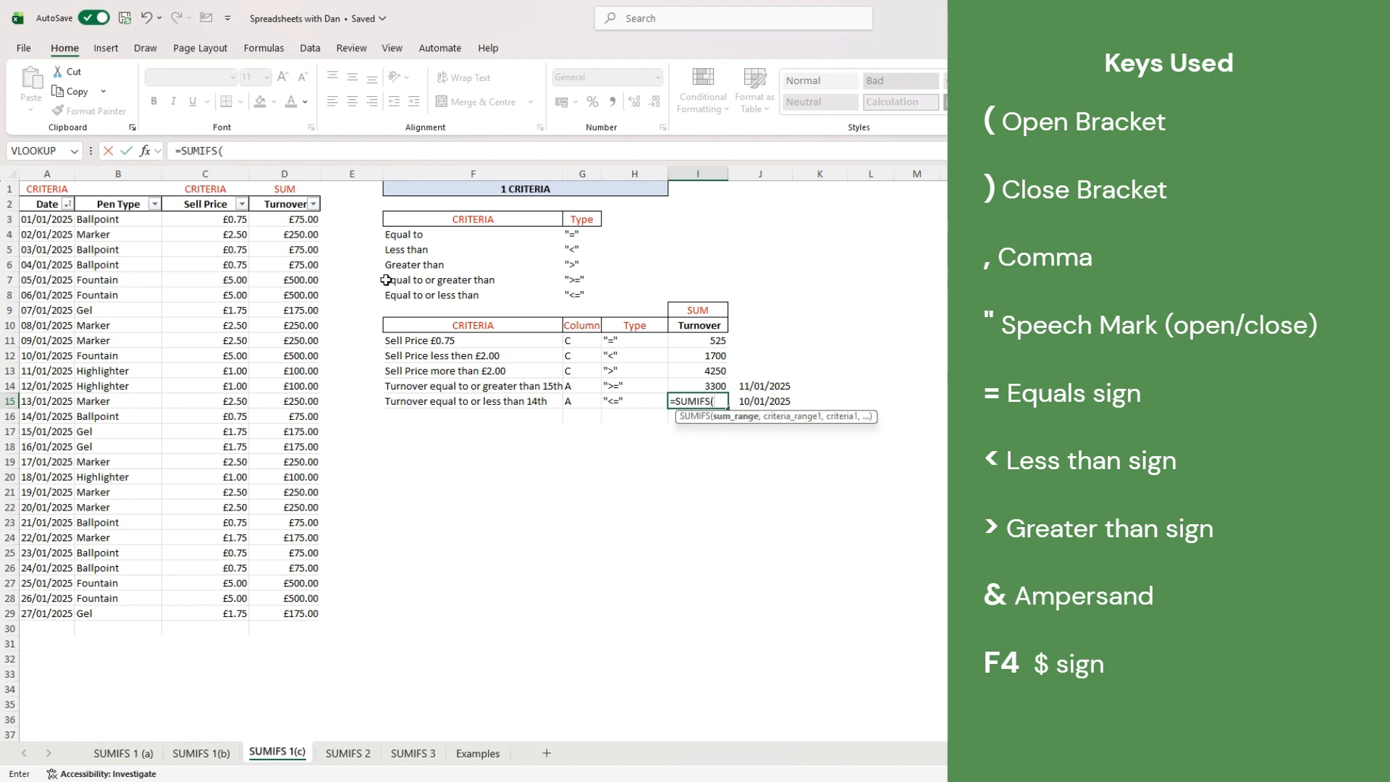
pyautogui.moveTo(294, 219); pyautogui.dragTo(291, 614)
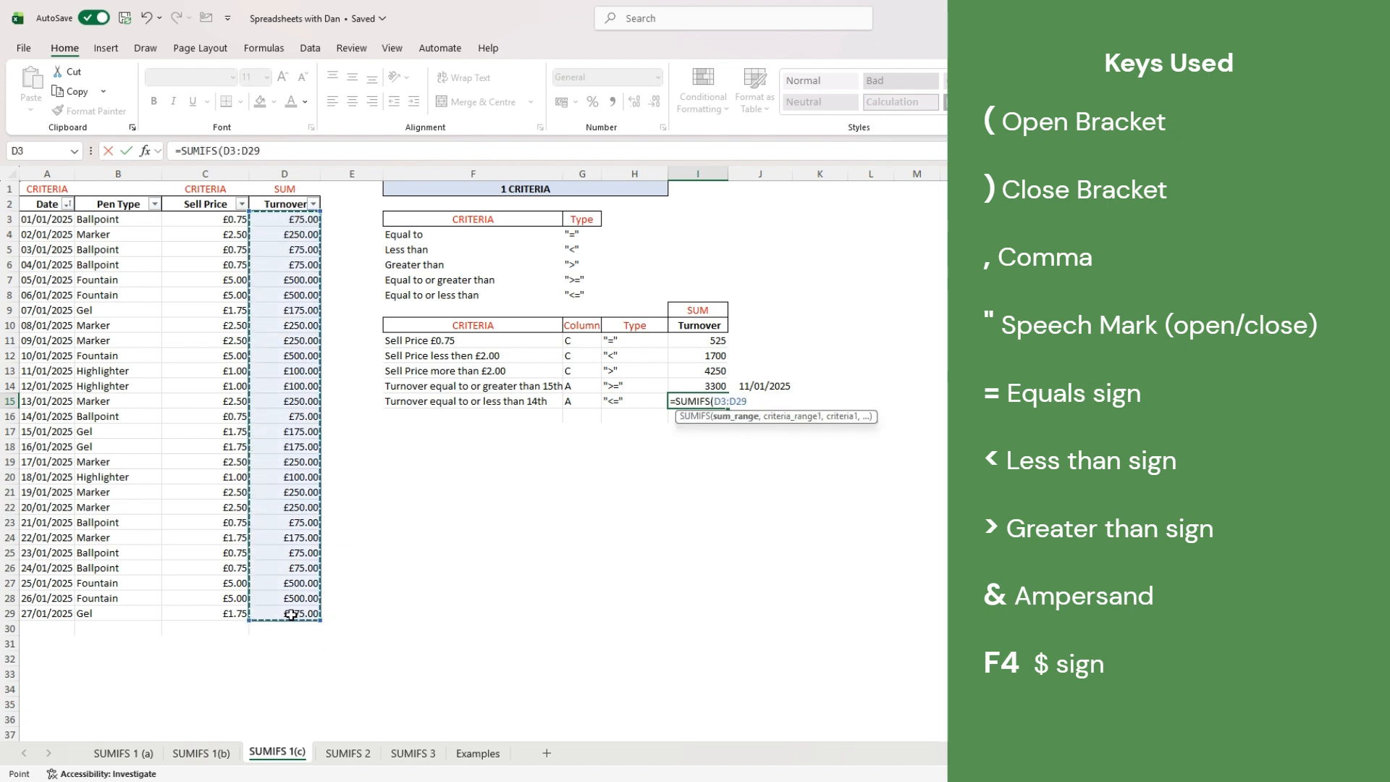
pyautogui.write(',')
pyautogui.moveTo(60, 226); pyautogui.dragTo(50, 611)
pyautogui.write(',"<')
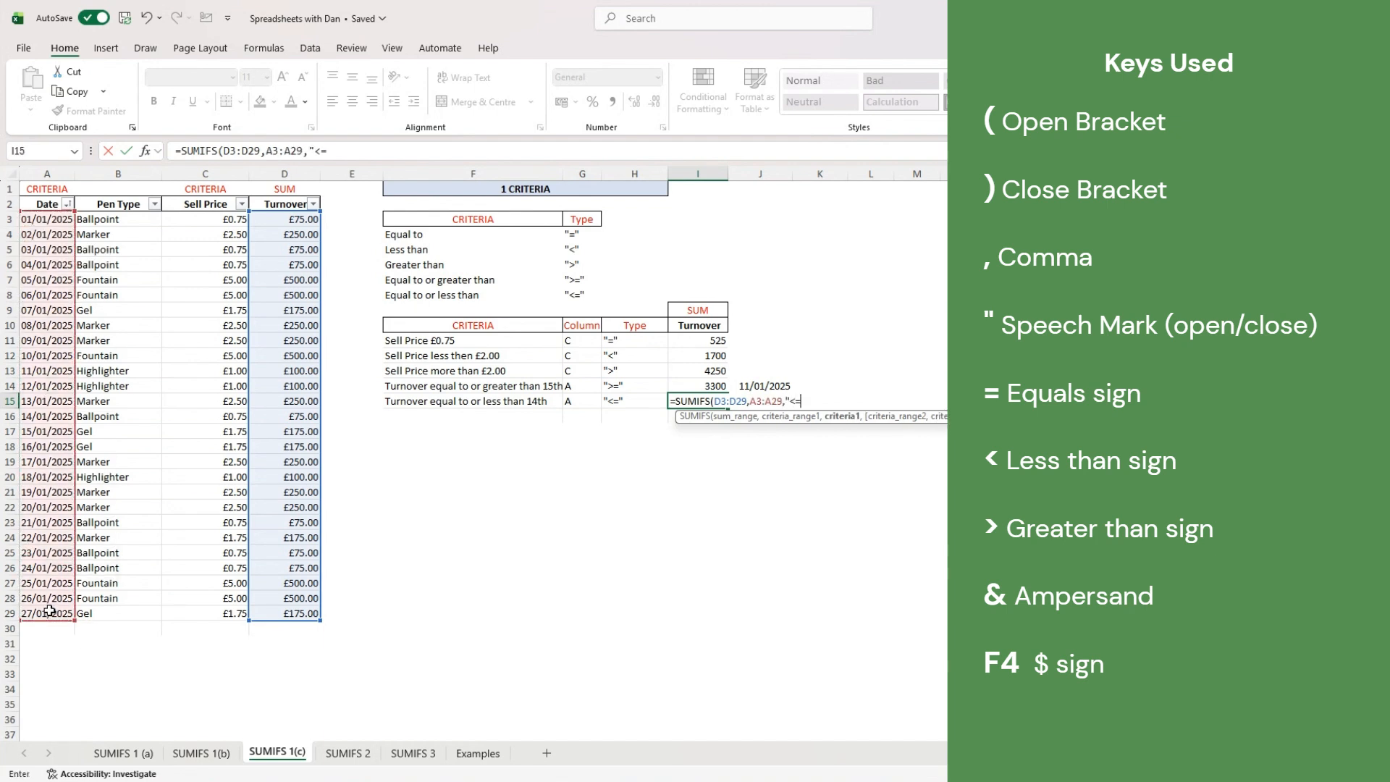
pyautogui.write('="&j15')
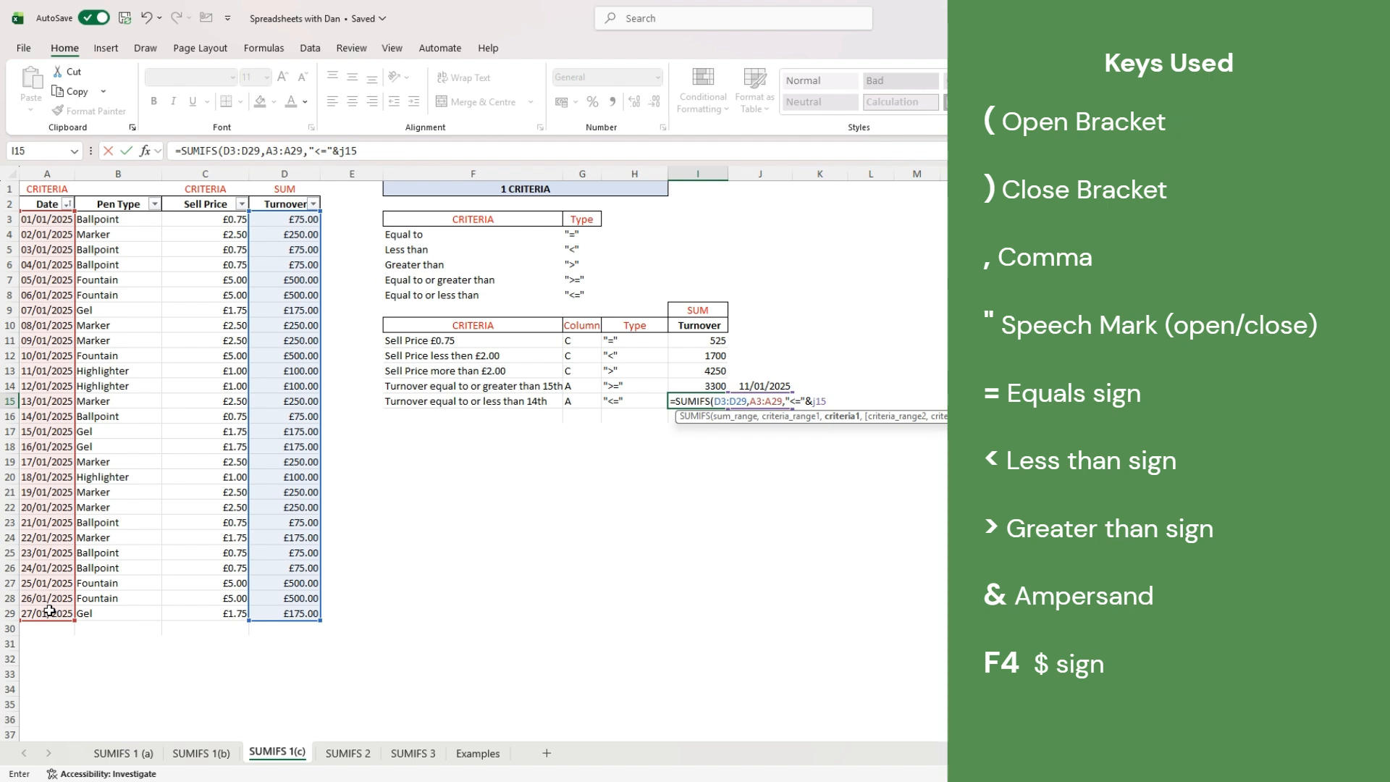
pyautogui.write(')')
pyautogui.press('Return')
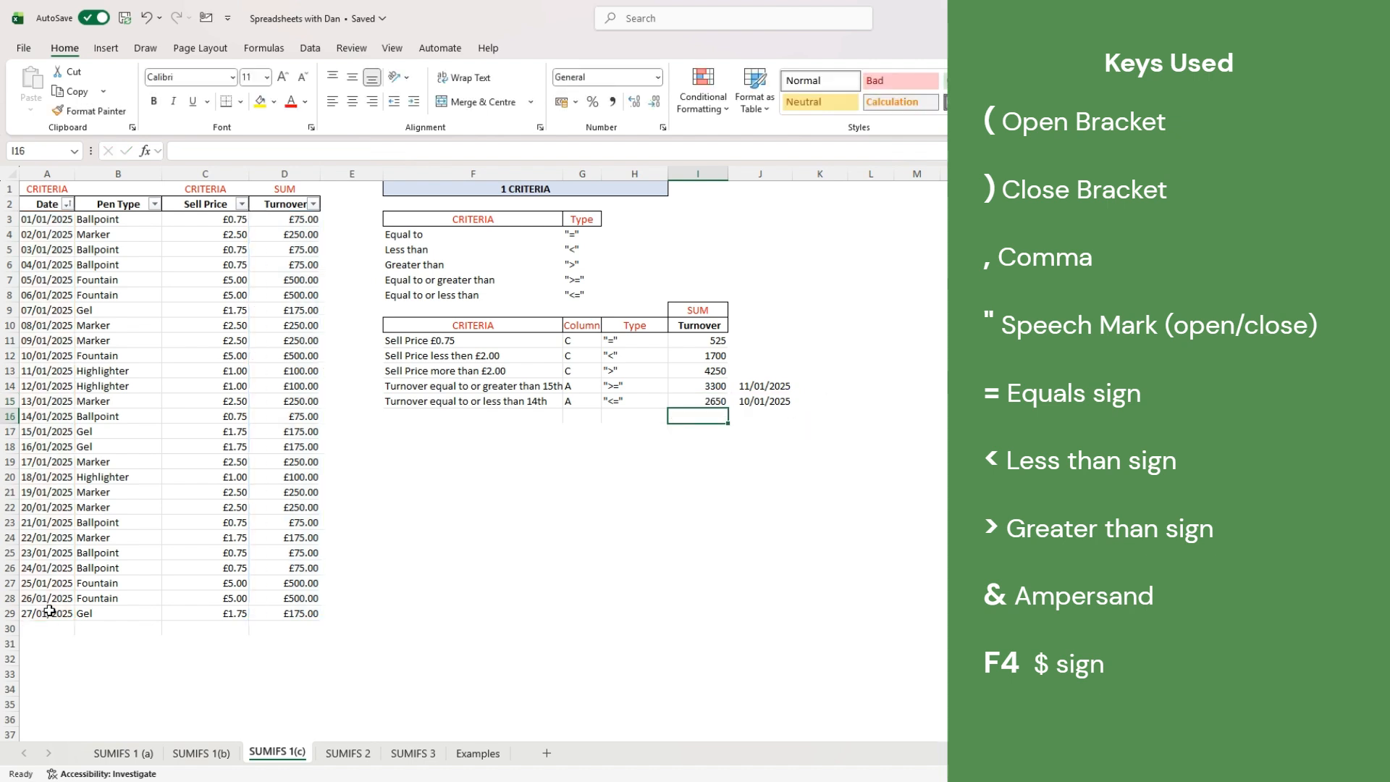
# - Move to the SUMIFS 2 sheet with Ctrl+Page Down
pyautogui.hotkey('ctrl', 'pagedown')
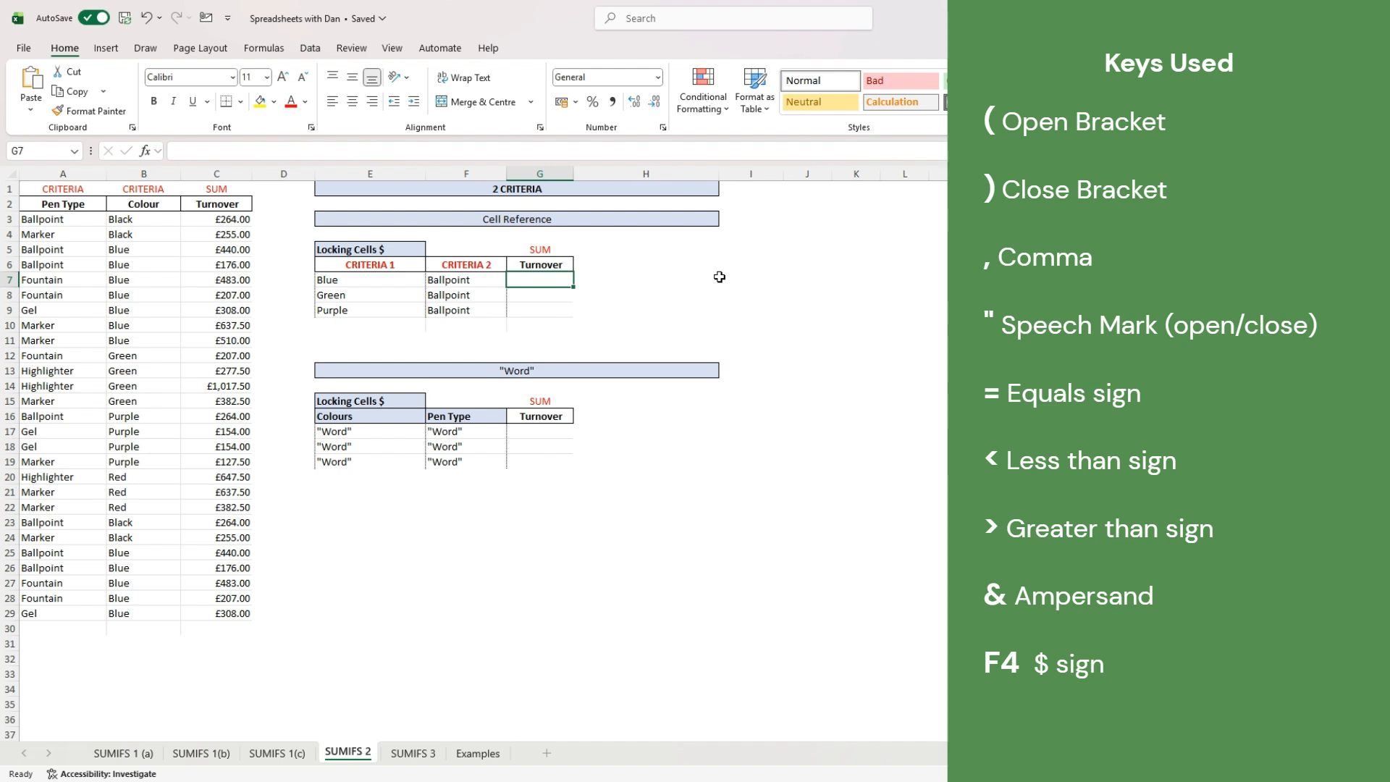
# - Enter =SUMIFS(C3:C29,B3:B29,E7,A3:A29,F7) in G7 for Blue Ballpoint turnover, giving 1232
pyautogui.write('=sumi')
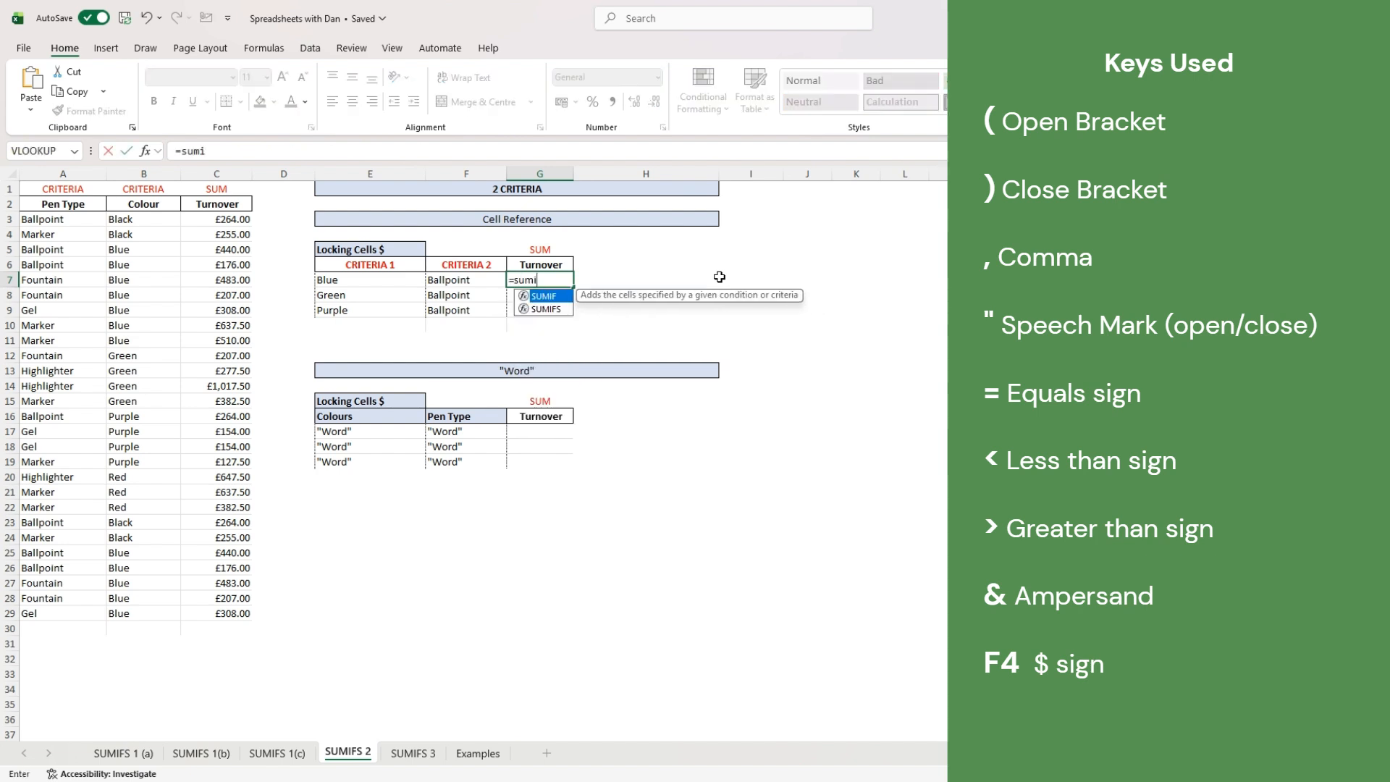
pyautogui.write('fs(')
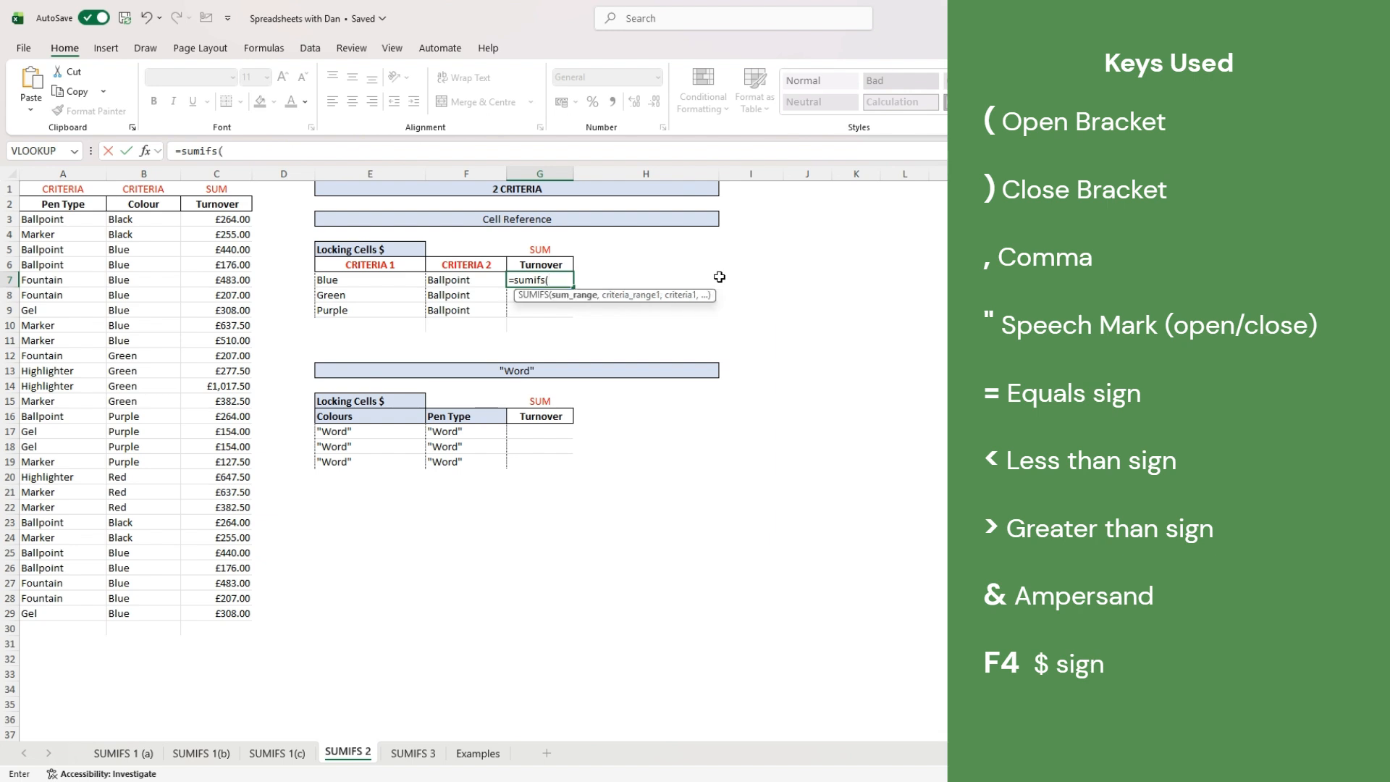
pyautogui.moveTo(234, 221); pyautogui.dragTo(220, 614)
pyautogui.write(',')
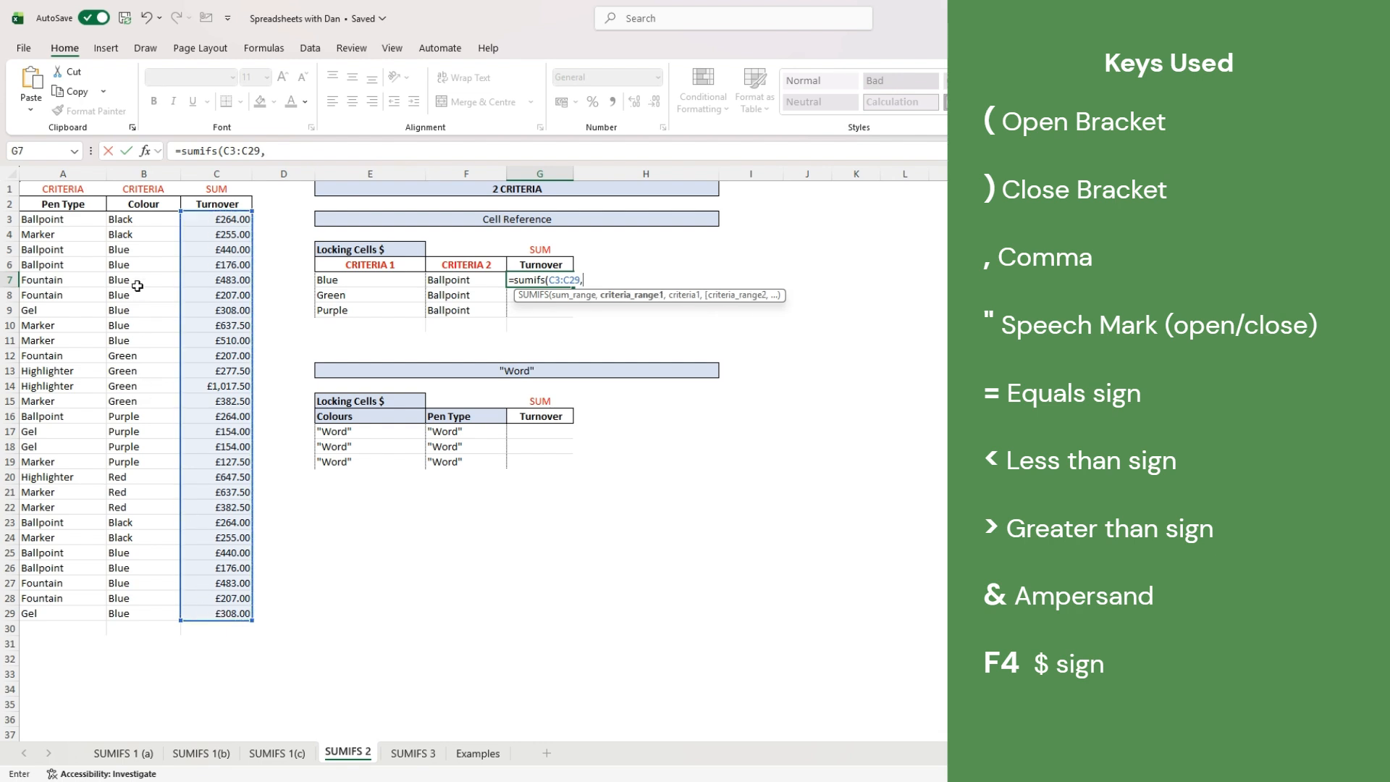
pyautogui.moveTo(141, 221); pyautogui.dragTo(147, 615)
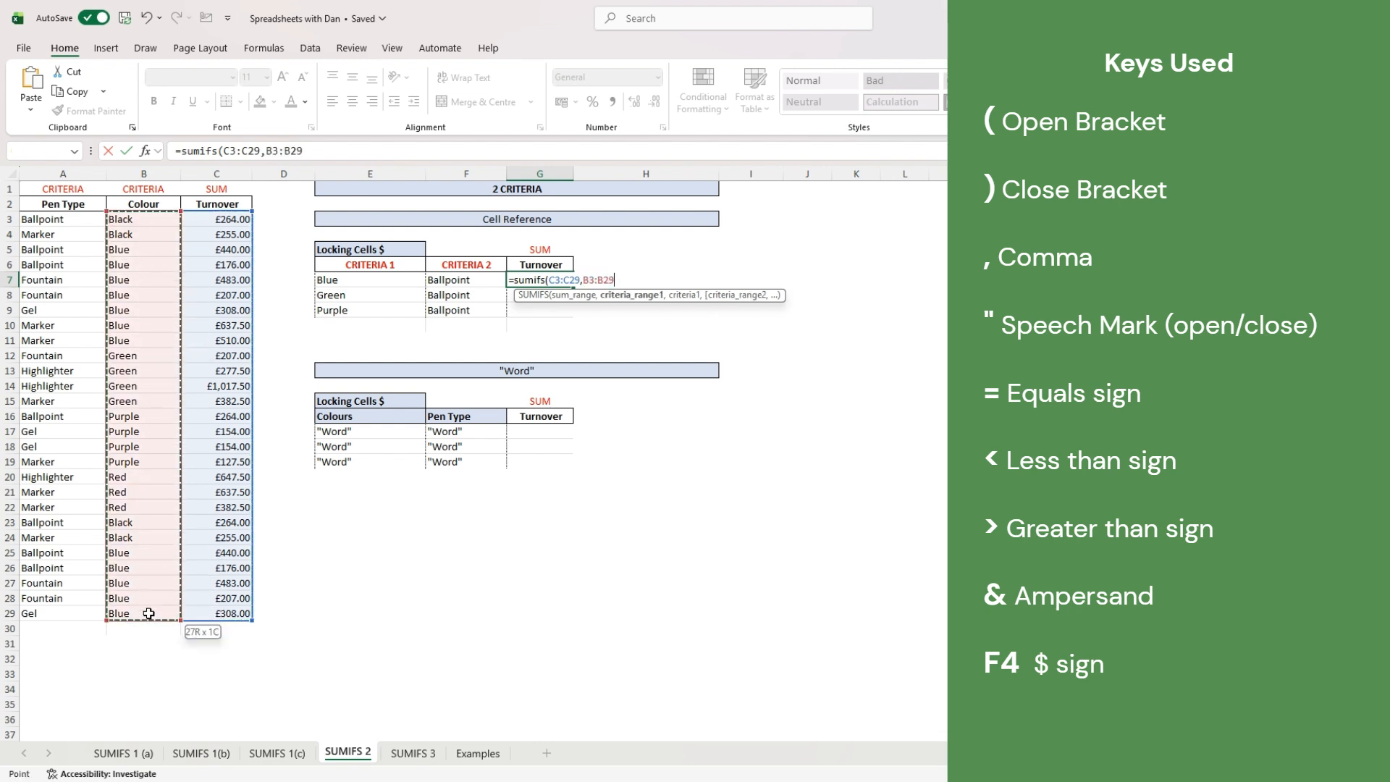
pyautogui.write(',')
pyautogui.click(338, 278)
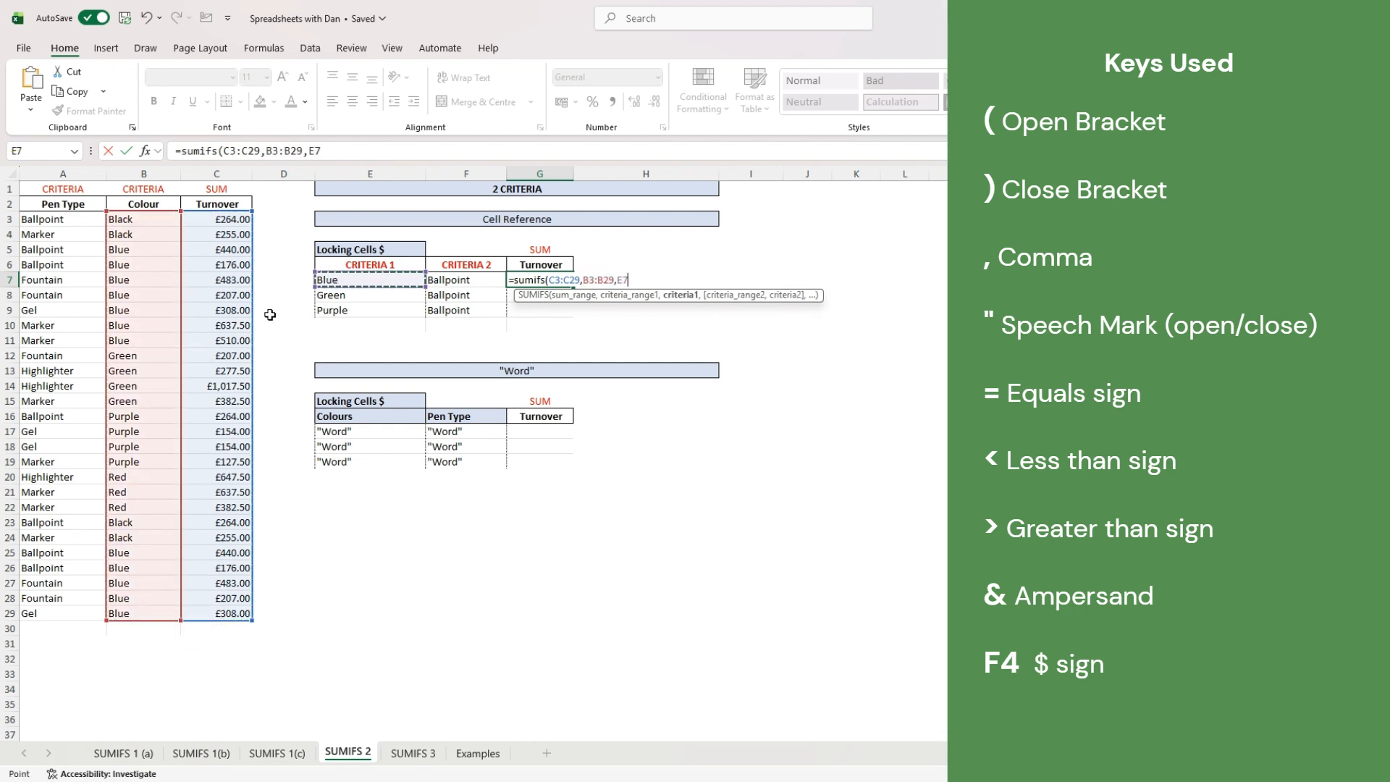
pyautogui.write(',')
pyautogui.moveTo(83, 221); pyautogui.dragTo(65, 613)
pyautogui.write(',')
pyautogui.click(468, 283)
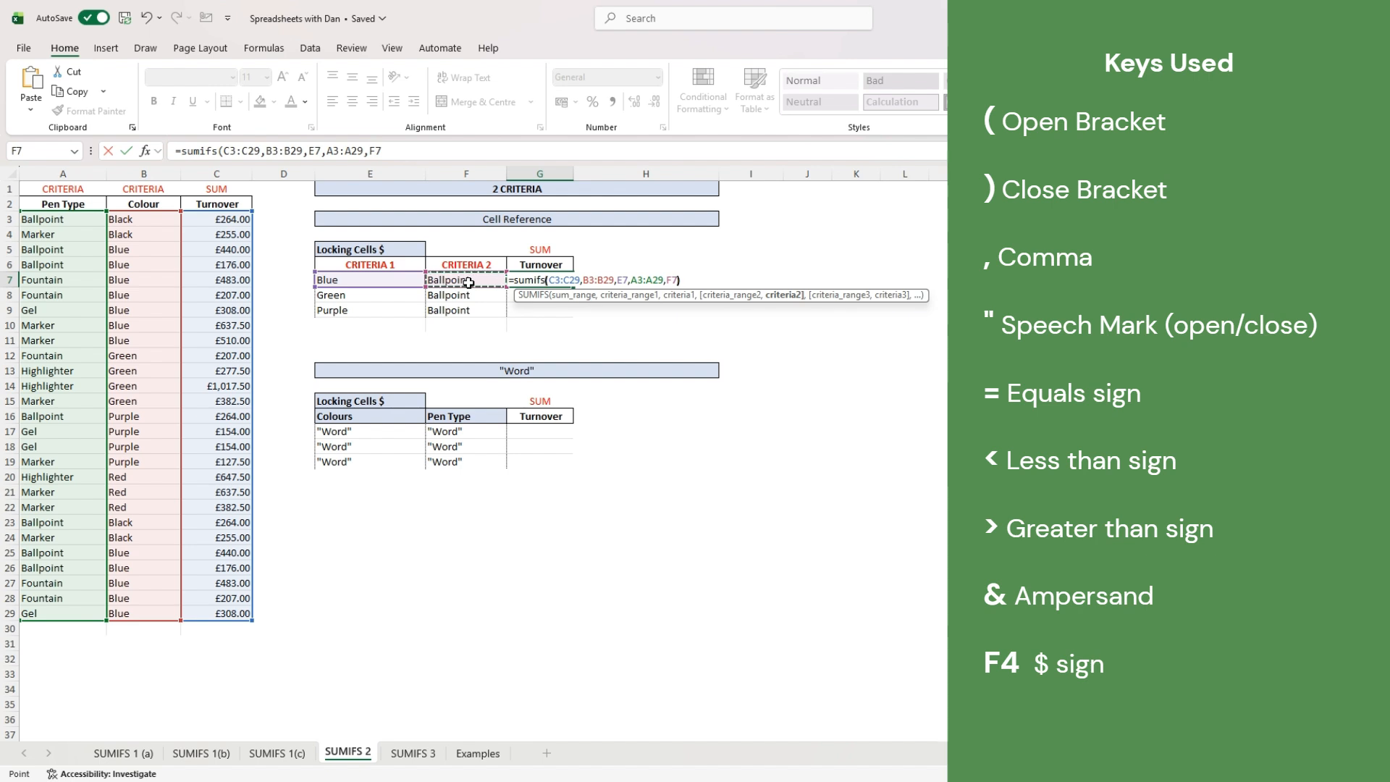
pyautogui.press('Return')
pyautogui.press('Up')
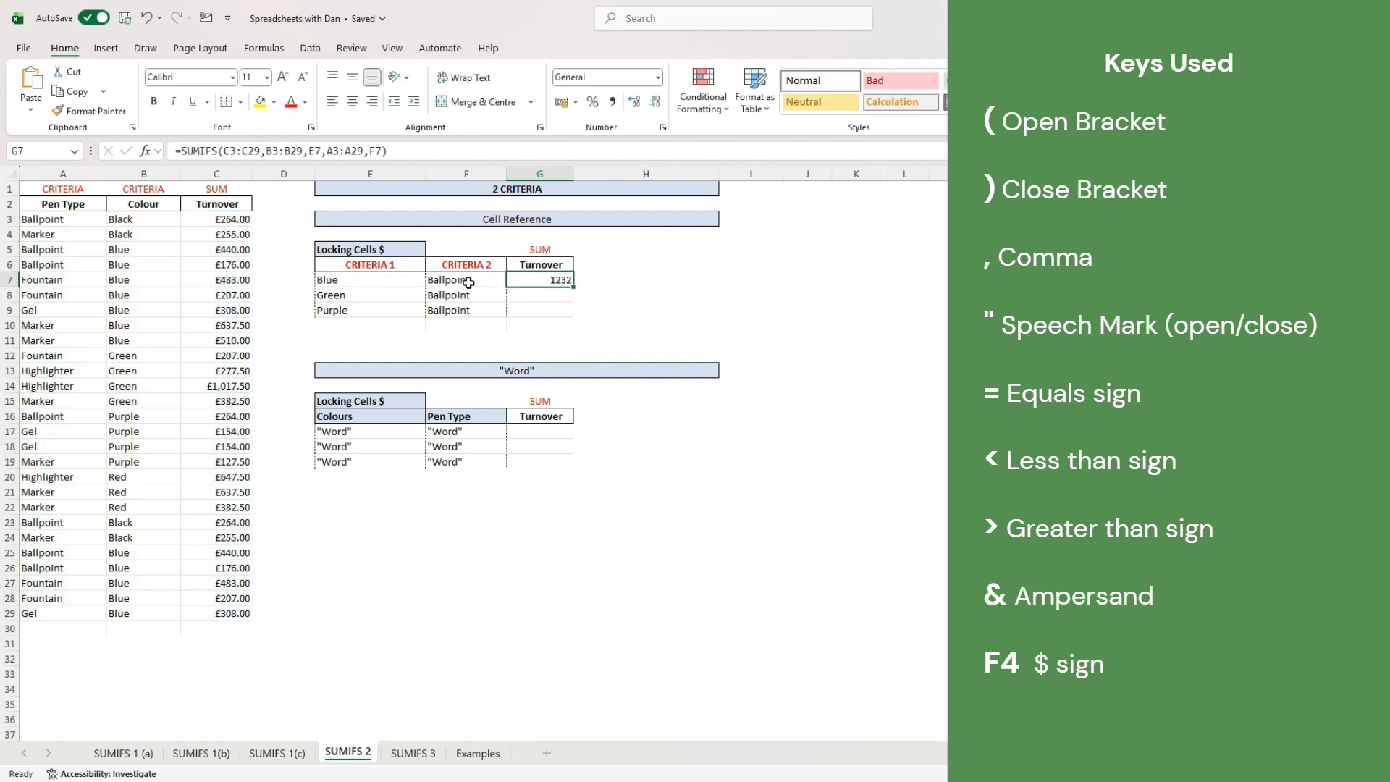
# - Make all six range references in G7's formula absolute with $ signs
pyautogui.click(233, 151)
pyautogui.press('F4')
pyautogui.click(260, 152)
pyautogui.press('F4')
pyautogui.click(294, 151)
pyautogui.press('F4')
pyautogui.click(330, 151)
pyautogui.press('F4')
pyautogui.click(376, 151)
pyautogui.press('F4')
pyautogui.click(411, 151)
pyautogui.press('F4')
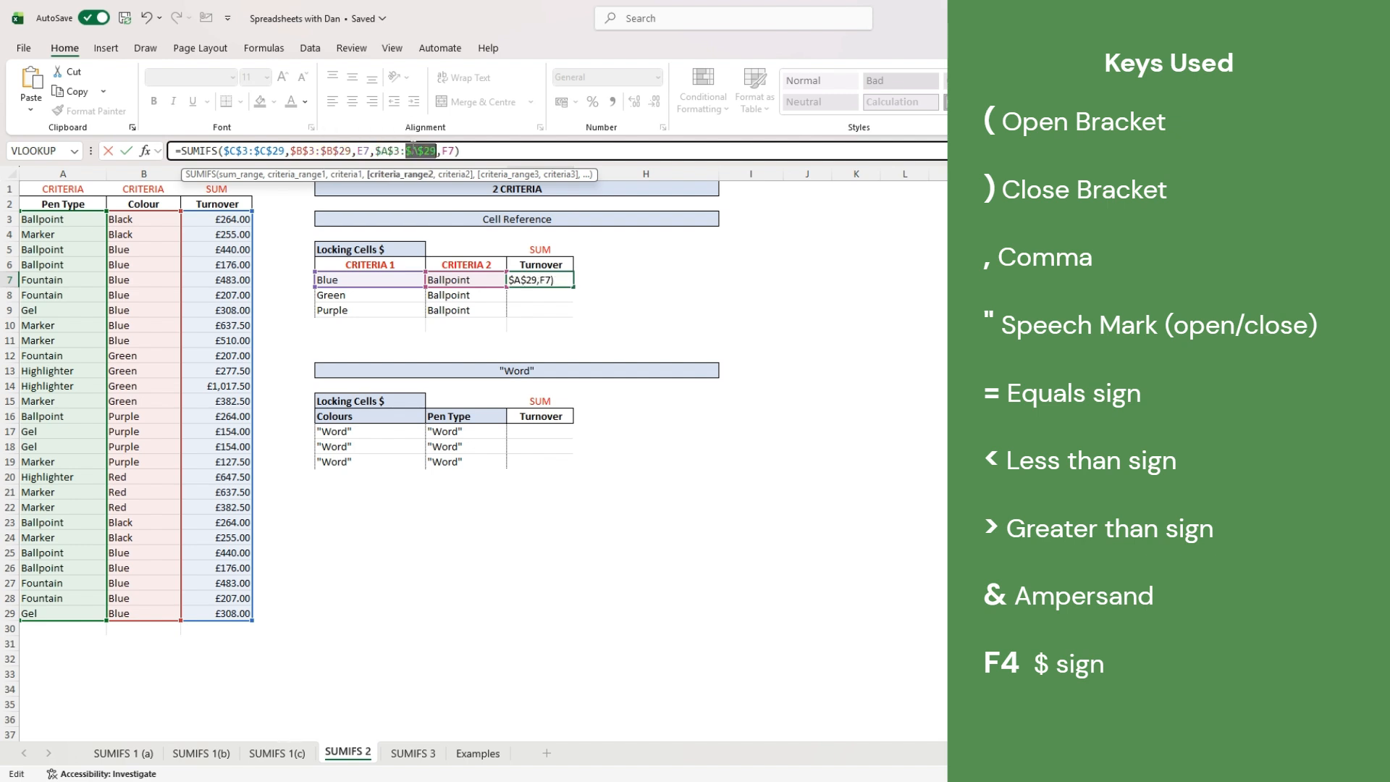
pyautogui.press('Return')
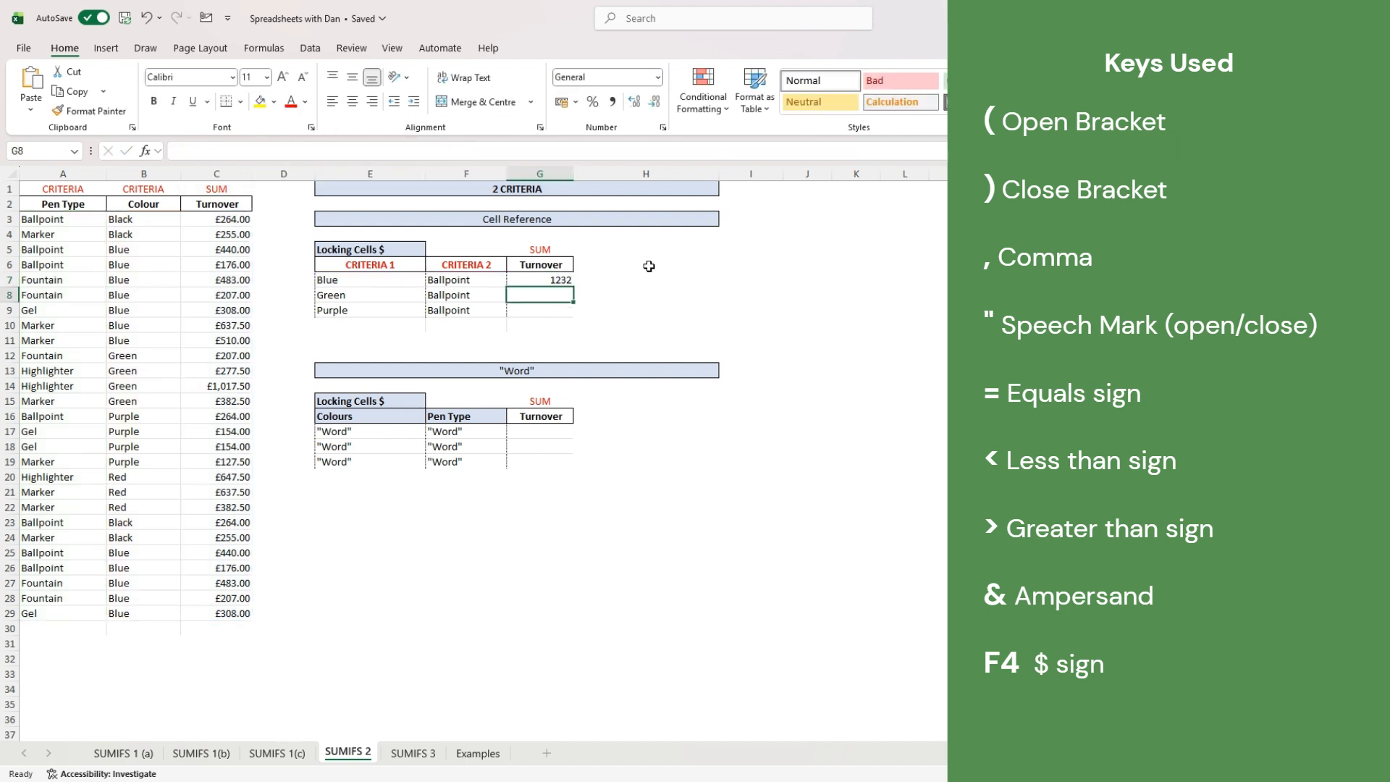
# - Fill G7's formula down to G9, giving 0 for Green and 264 for Purple
pyautogui.click(568, 279)
pyautogui.moveTo(574, 287); pyautogui.dragTo(574, 318)
pyautogui.click(540, 310)
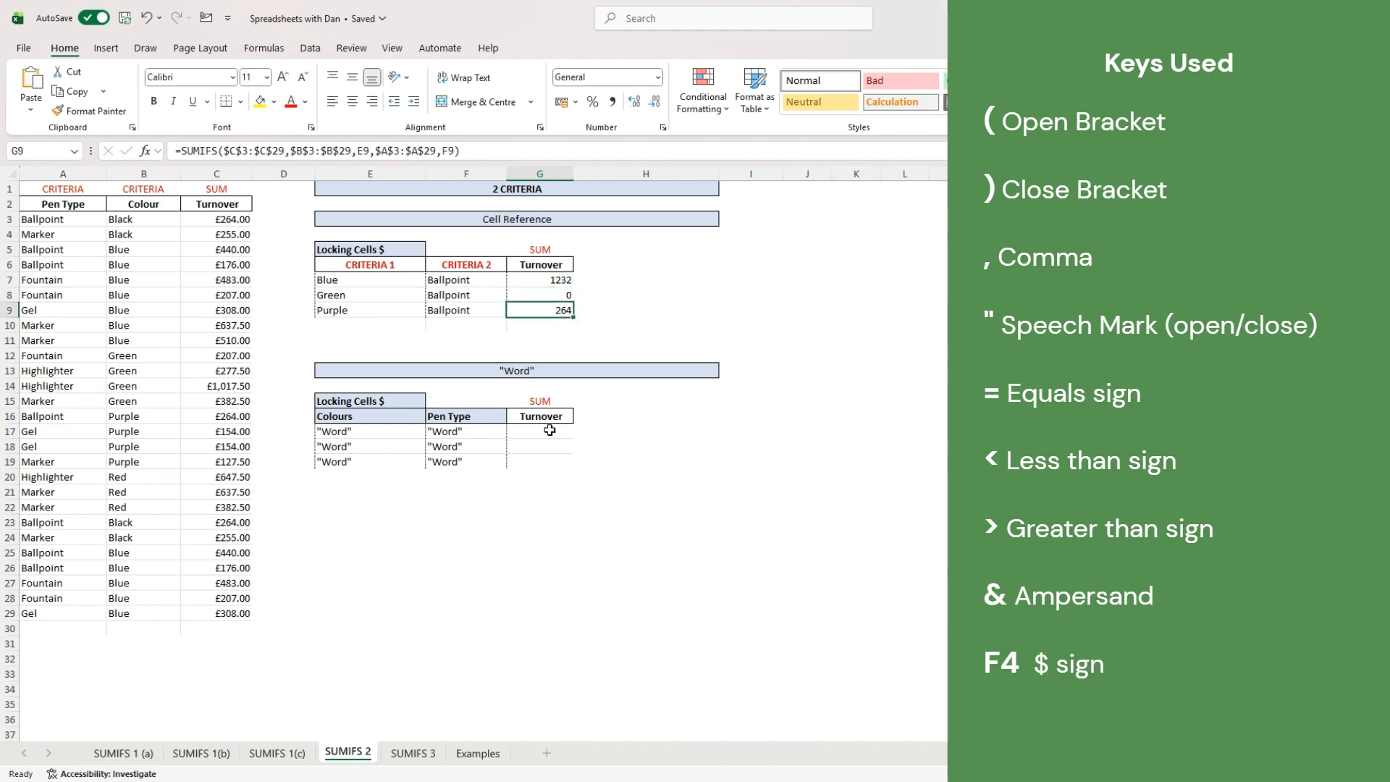
pyautogui.click(551, 430)
# - In G17, type =SUMIFS(C3:C29,B3:B29,"blue",A3:A29,"ballpoint" with the words as criteria
pyautogui.write('=')
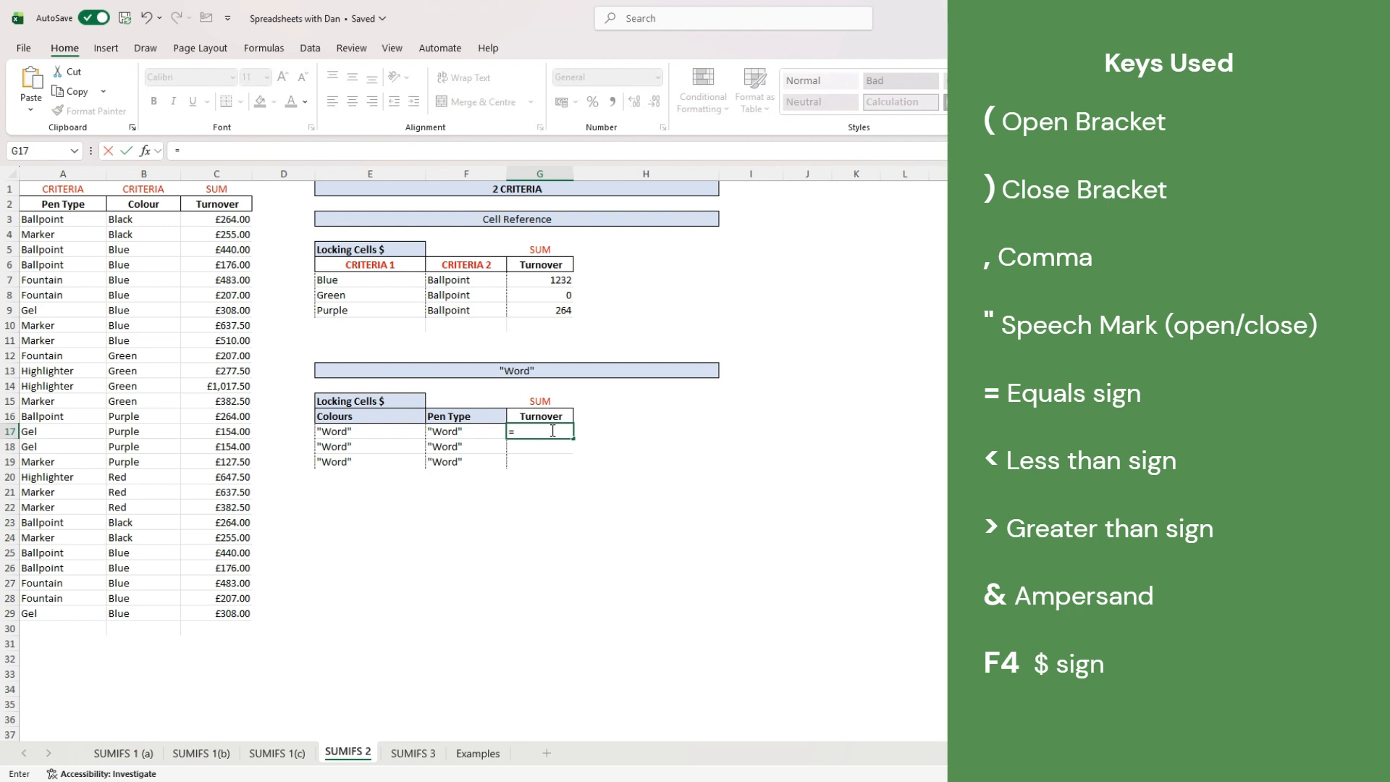
pyautogui.write('sumifs')
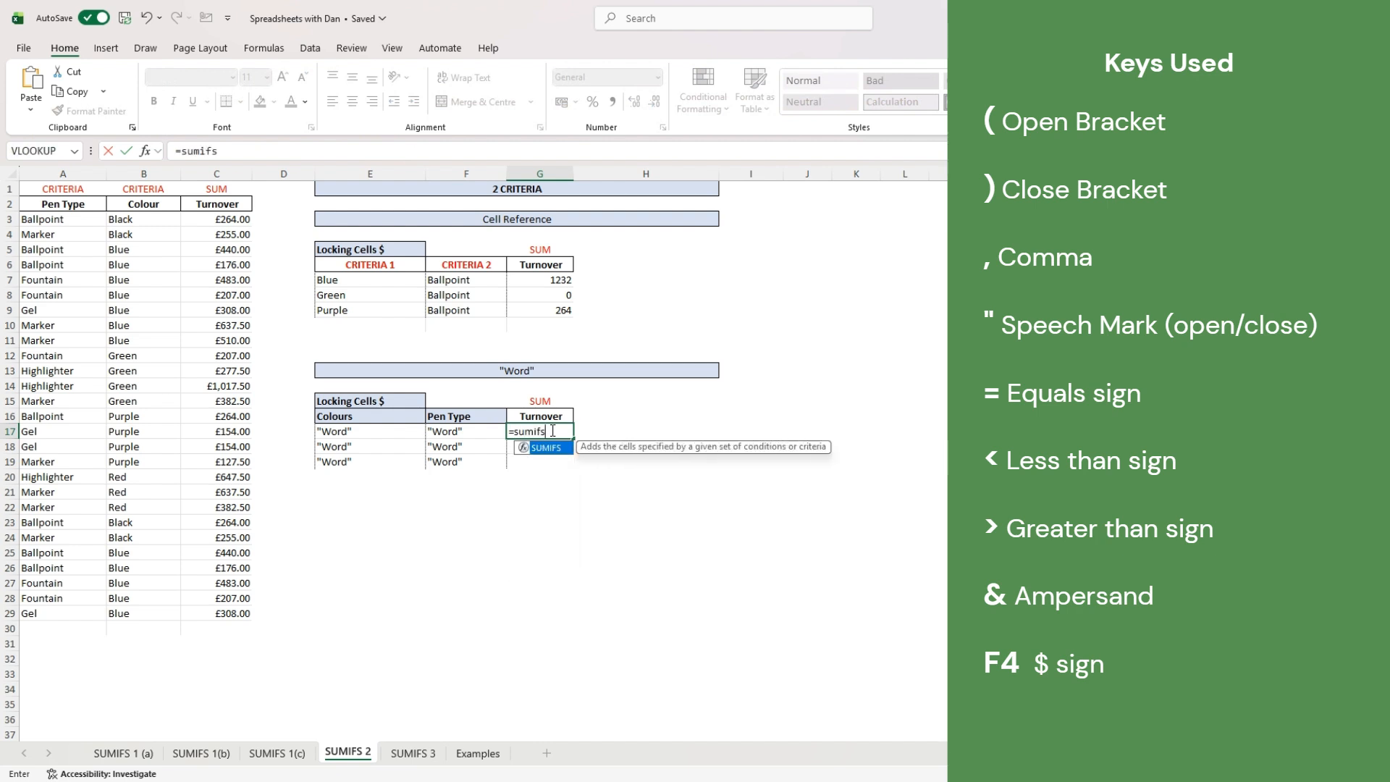
pyautogui.write('(')
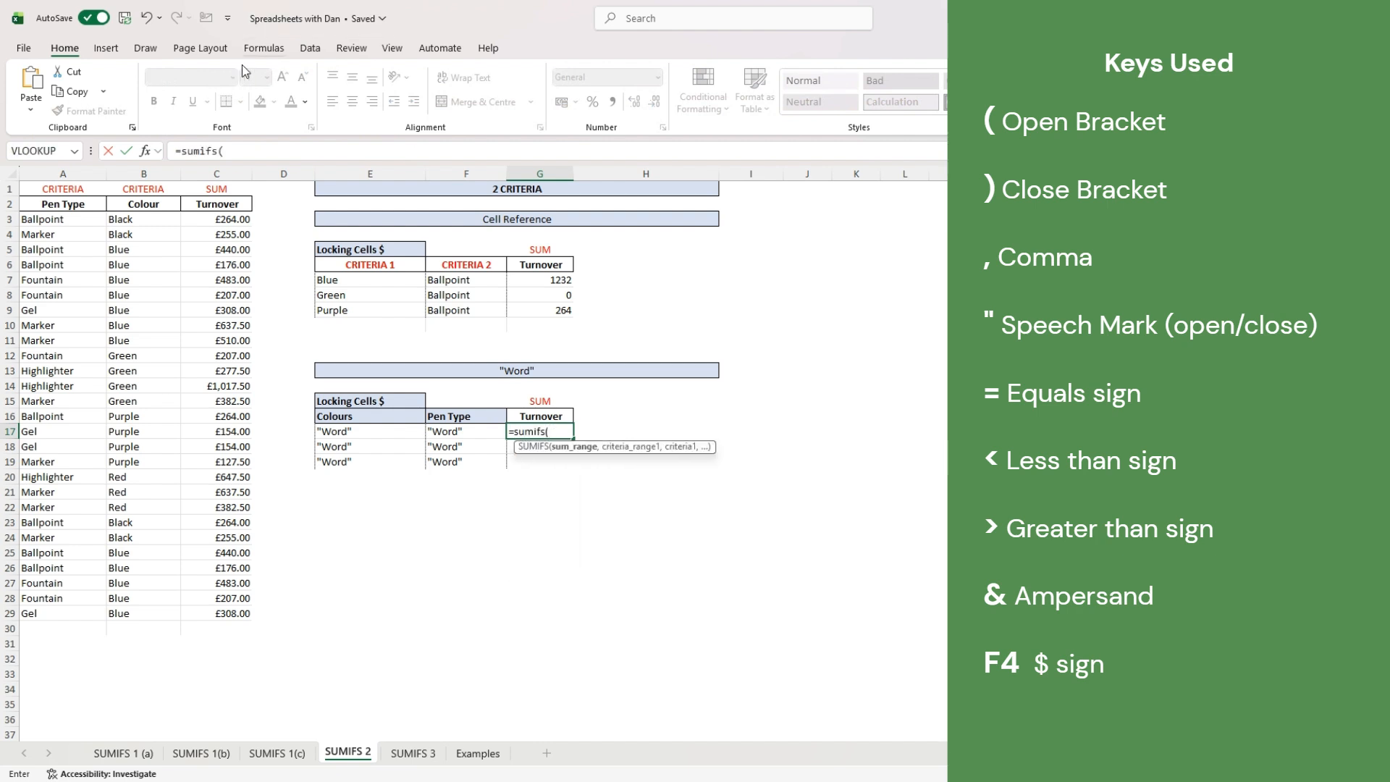
pyautogui.click(241, 220)
pyautogui.moveTo(241, 220); pyautogui.dragTo(243, 611)
pyautogui.write(',')
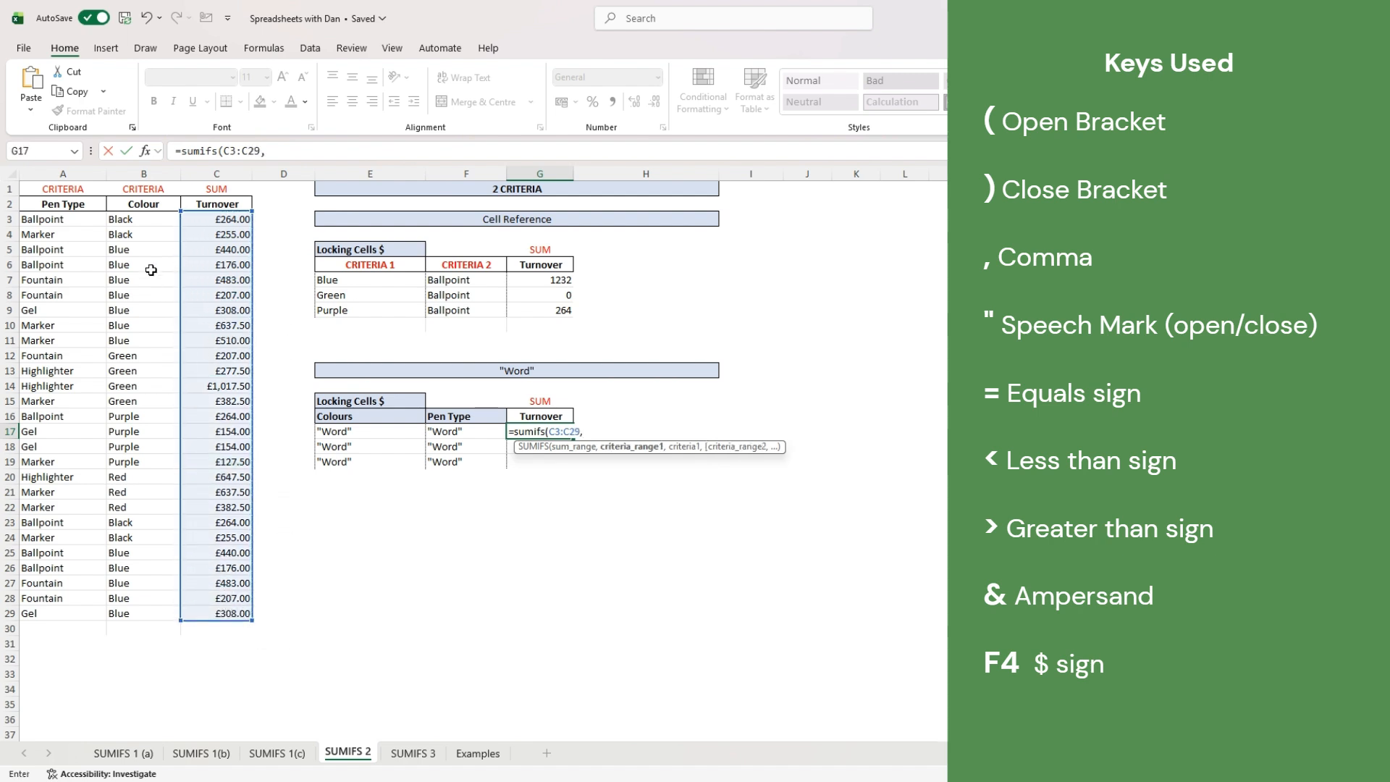
pyautogui.click(134, 217)
pyautogui.moveTo(134, 216); pyautogui.dragTo(143, 613)
pyautogui.write(',"blue')
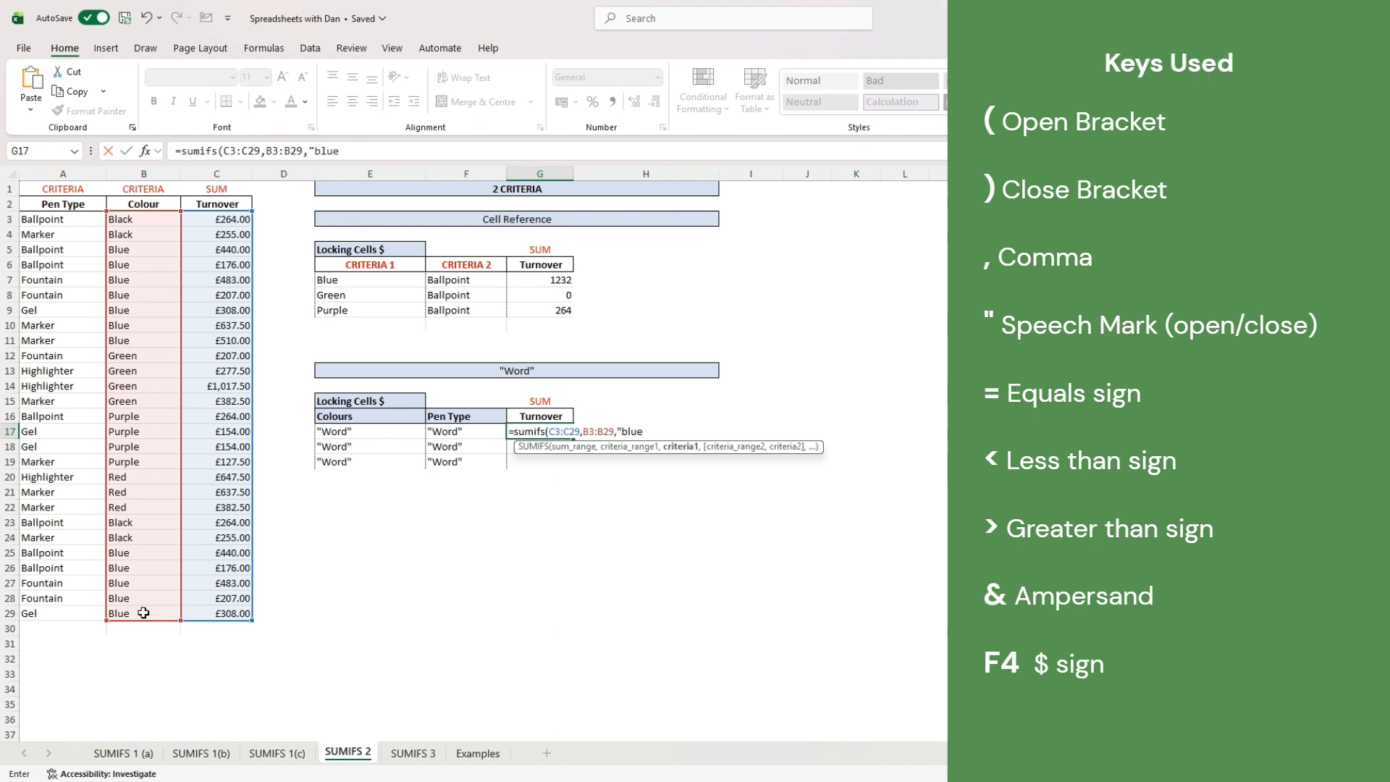
pyautogui.write('",')
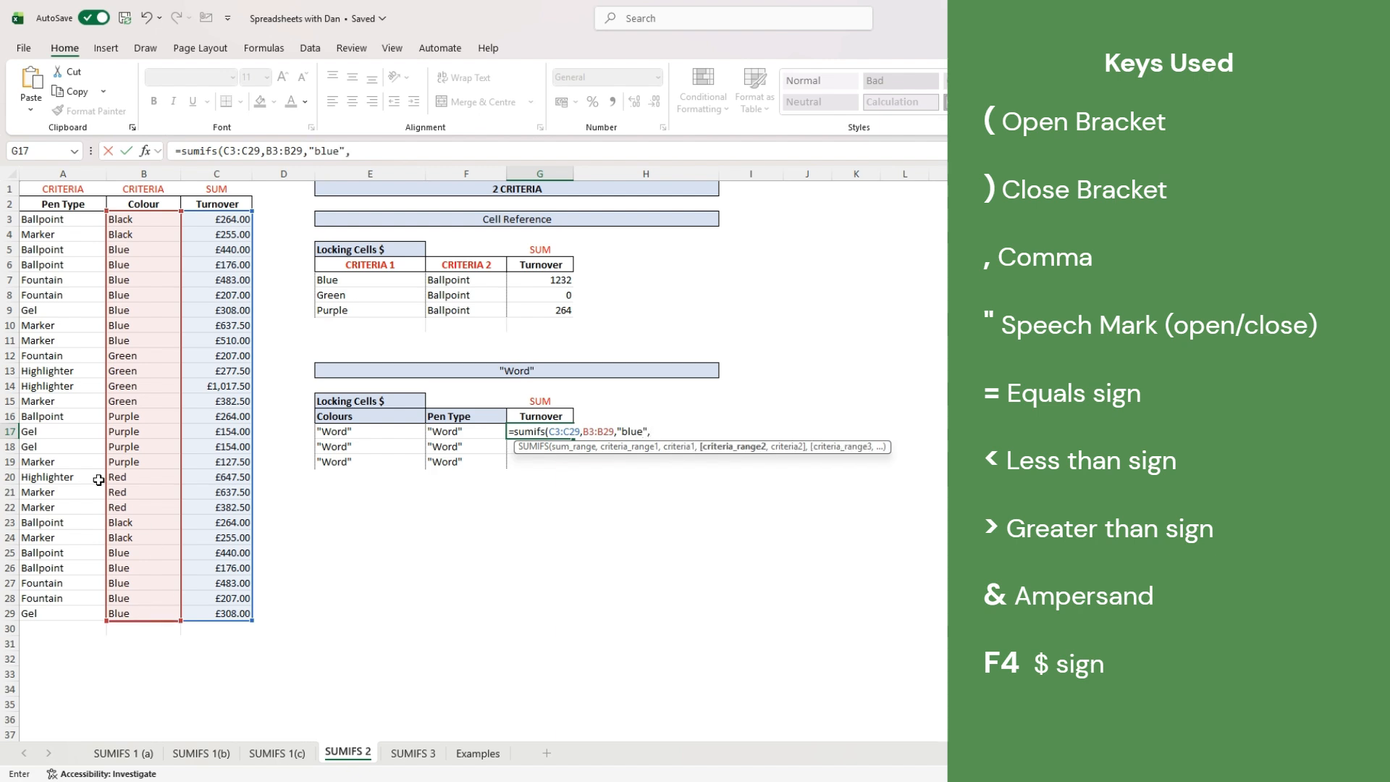
pyautogui.moveTo(60, 219); pyautogui.dragTo(54, 613)
pyautogui.write(',')
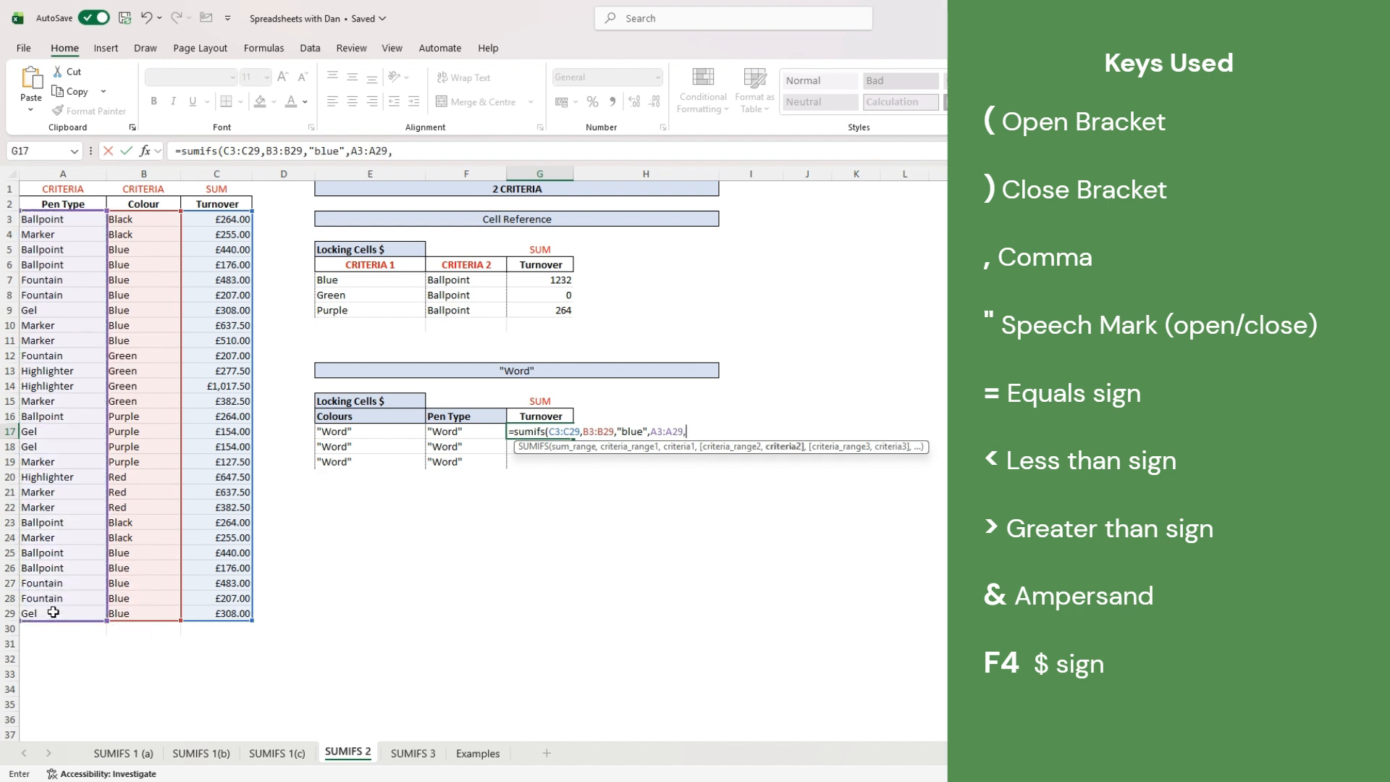
pyautogui.write('"ballpoint')
# - Commit G17, then enter =SUMIFS(C3:C29,B3:B29,"Green",A3:A29,"Ballpoint") in G18, giving 0
pyautogui.press('Return')
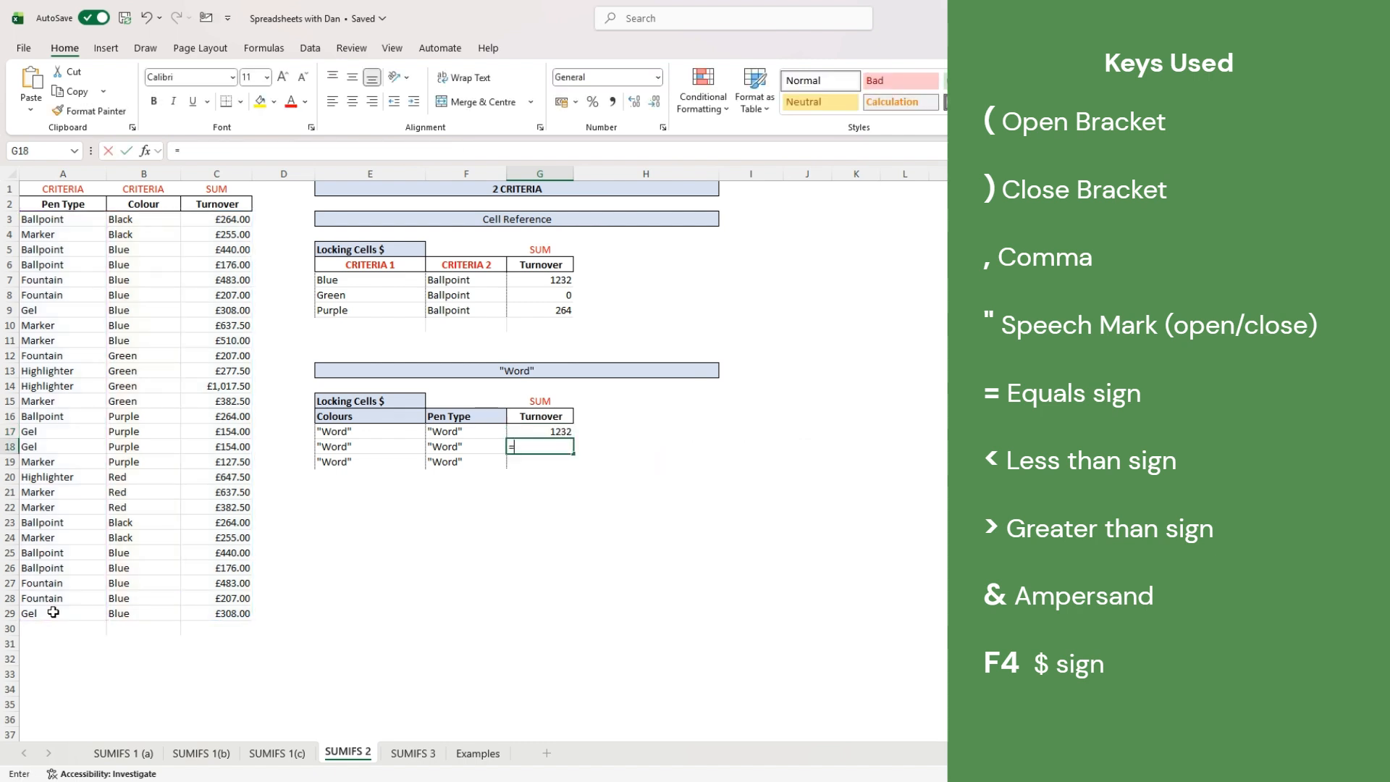
pyautogui.write('=sumifs(')
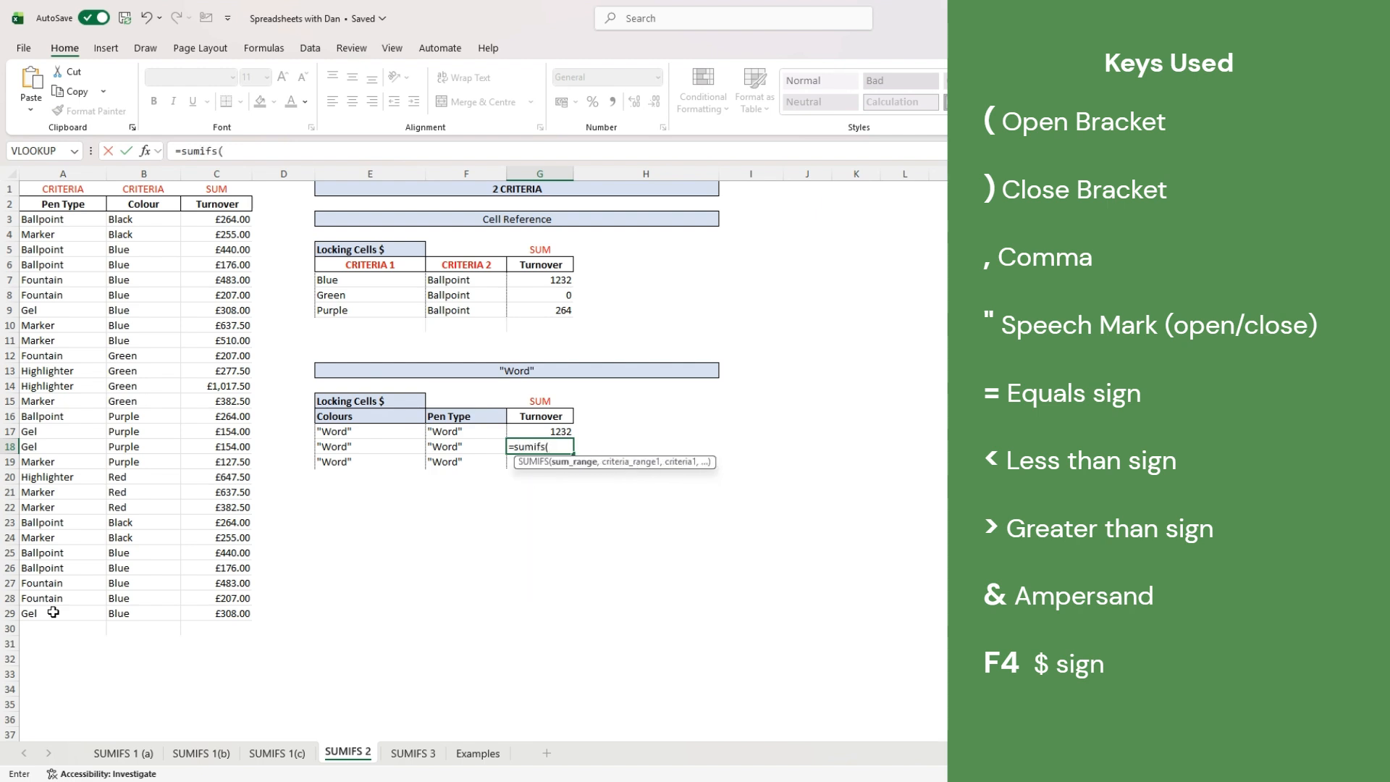
pyautogui.moveTo(202, 219); pyautogui.dragTo(201, 615)
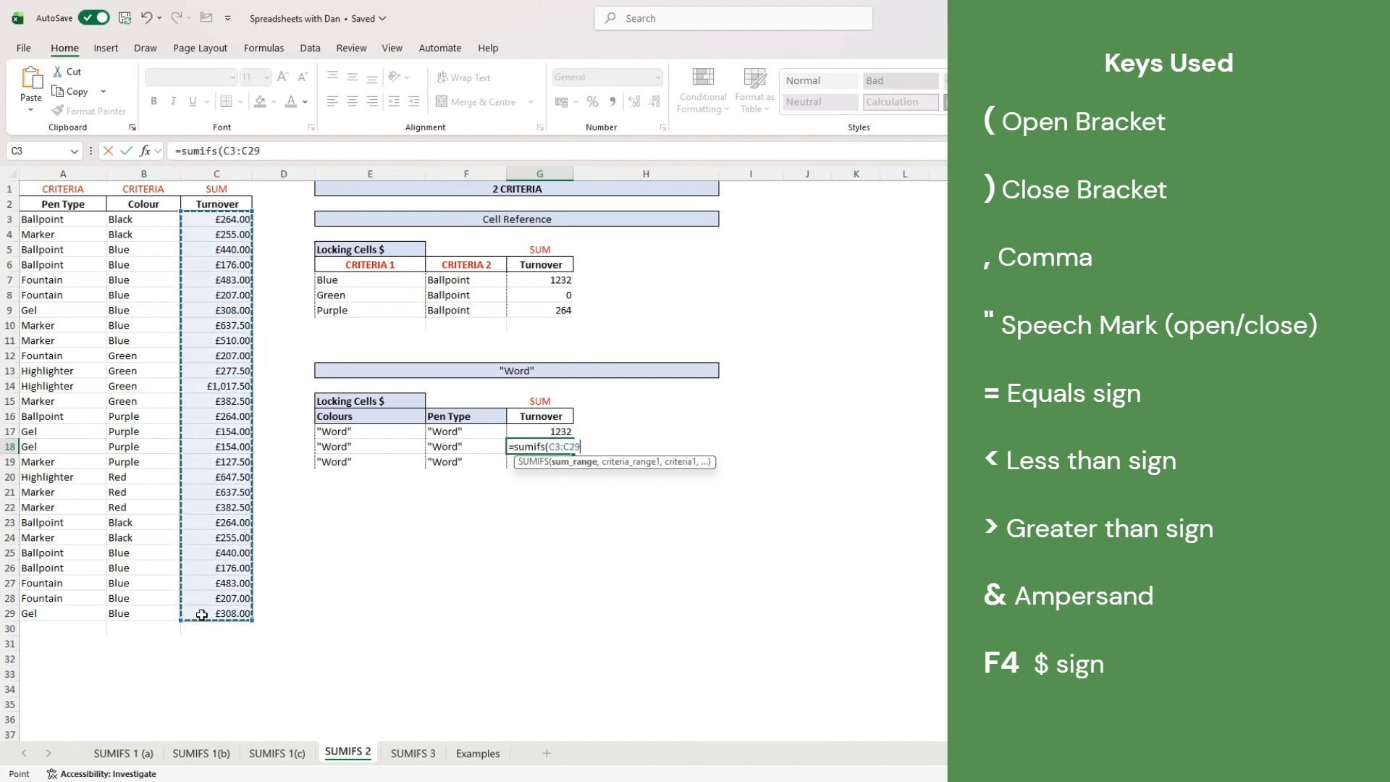
pyautogui.write(',')
pyautogui.moveTo(150, 219); pyautogui.dragTo(146, 614)
pyautogui.write(',')
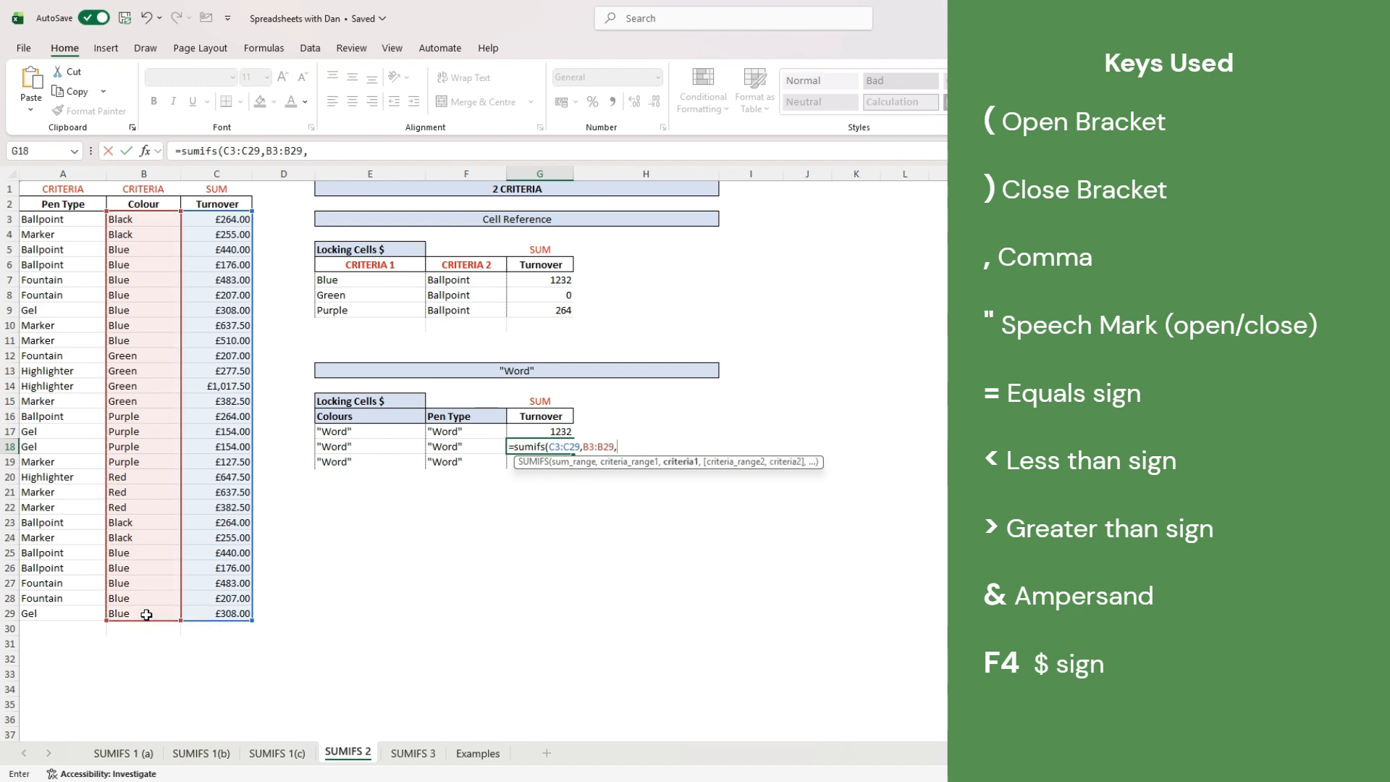
pyautogui.write('"Green",')
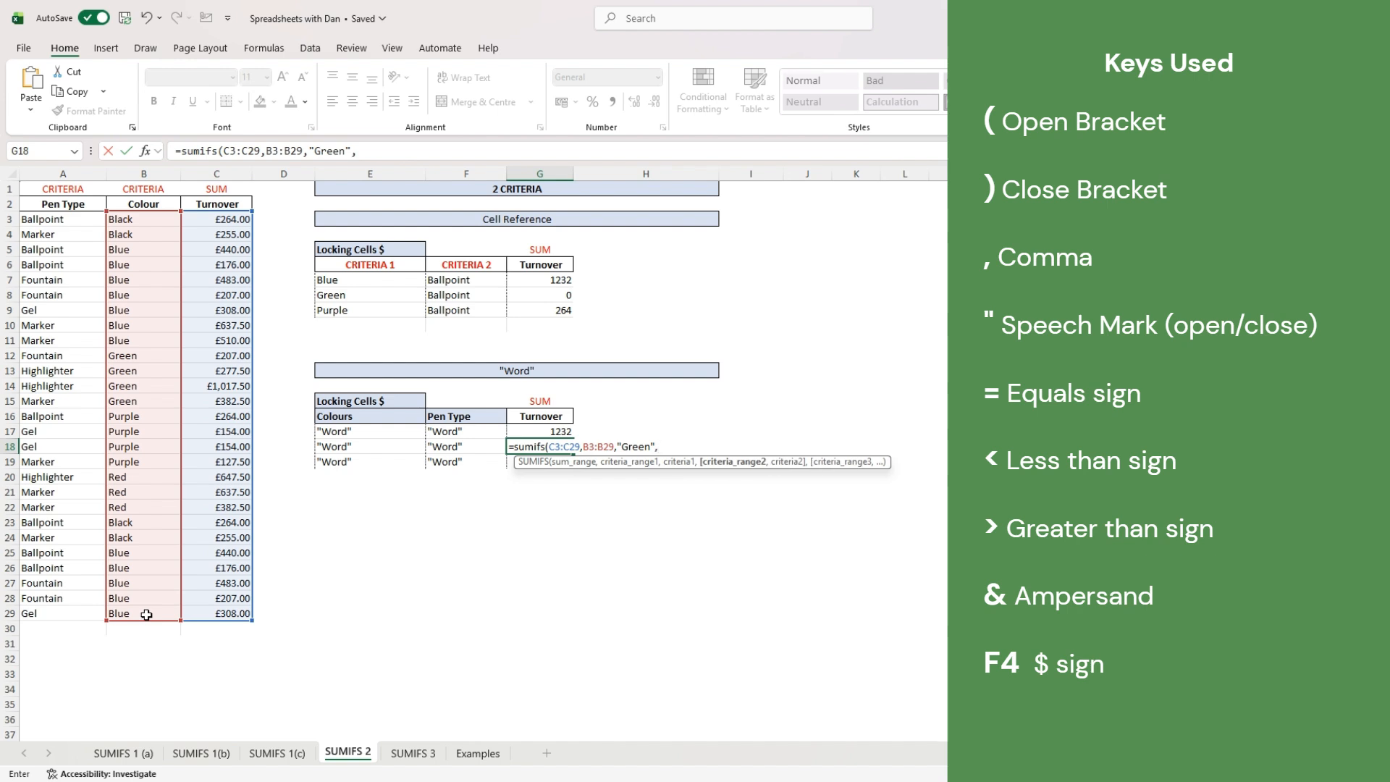
pyautogui.moveTo(58, 221); pyautogui.dragTo(43, 617)
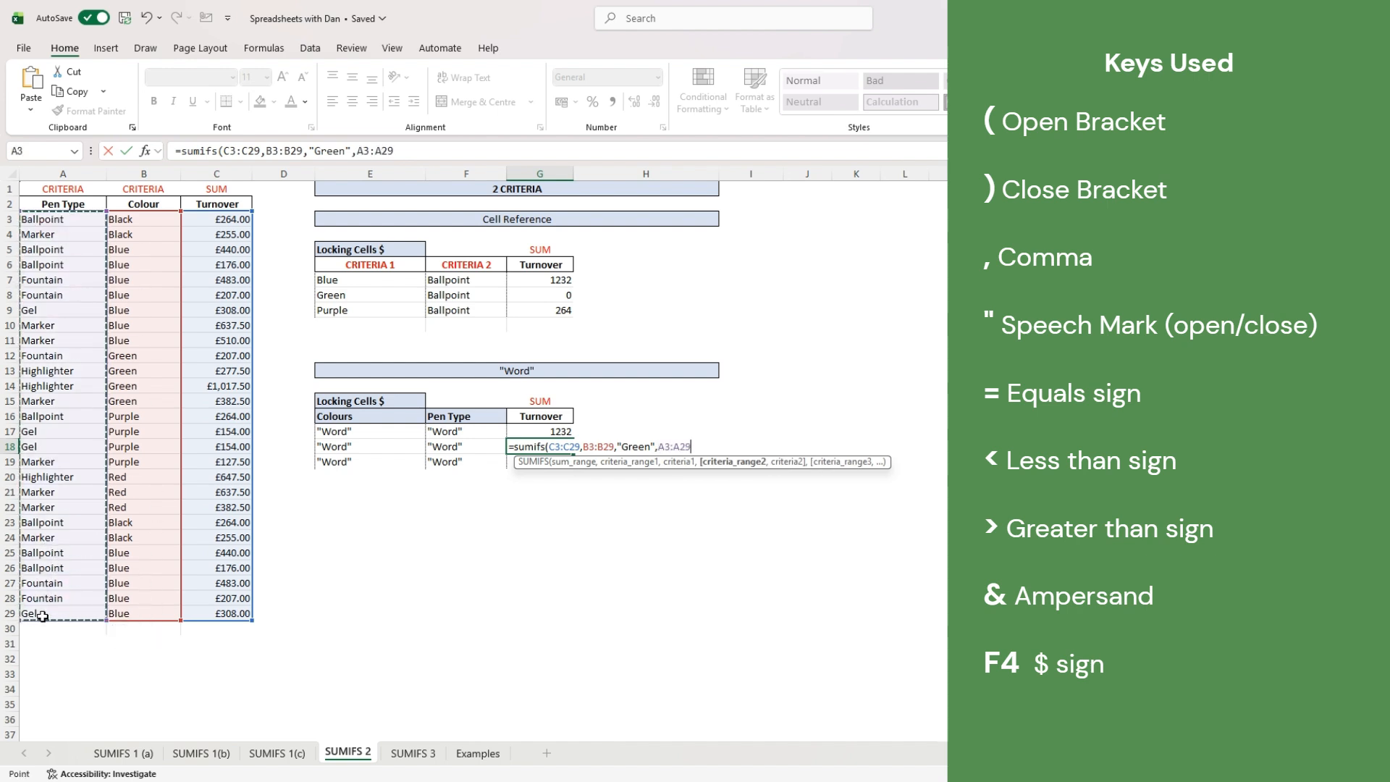
pyautogui.write(',')
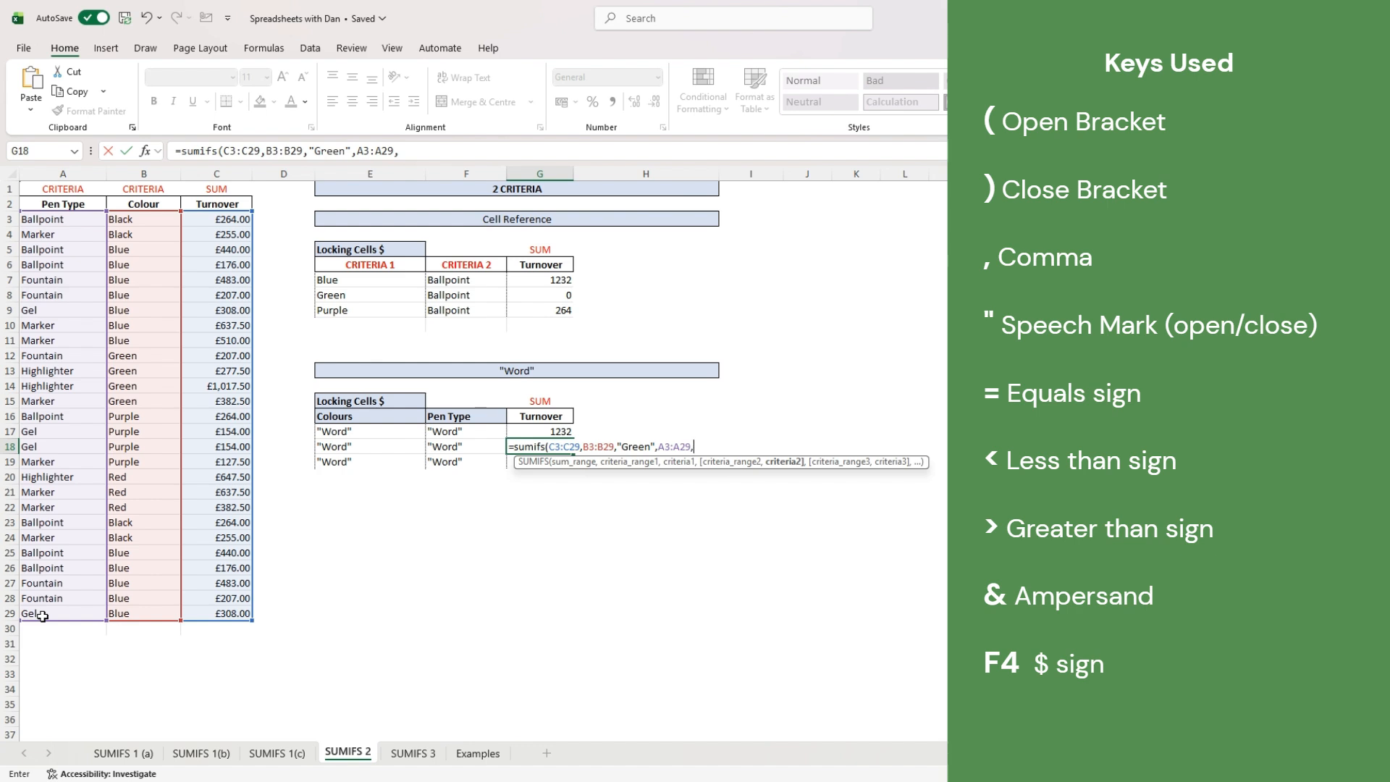
pyautogui.write('"Ballpoint')
pyautogui.press('Return')
# - Reopen G18 and select its whole formula text in the formula bar for copying
pyautogui.press('Up')
pyautogui.press('F2')
pyautogui.press('Escape')
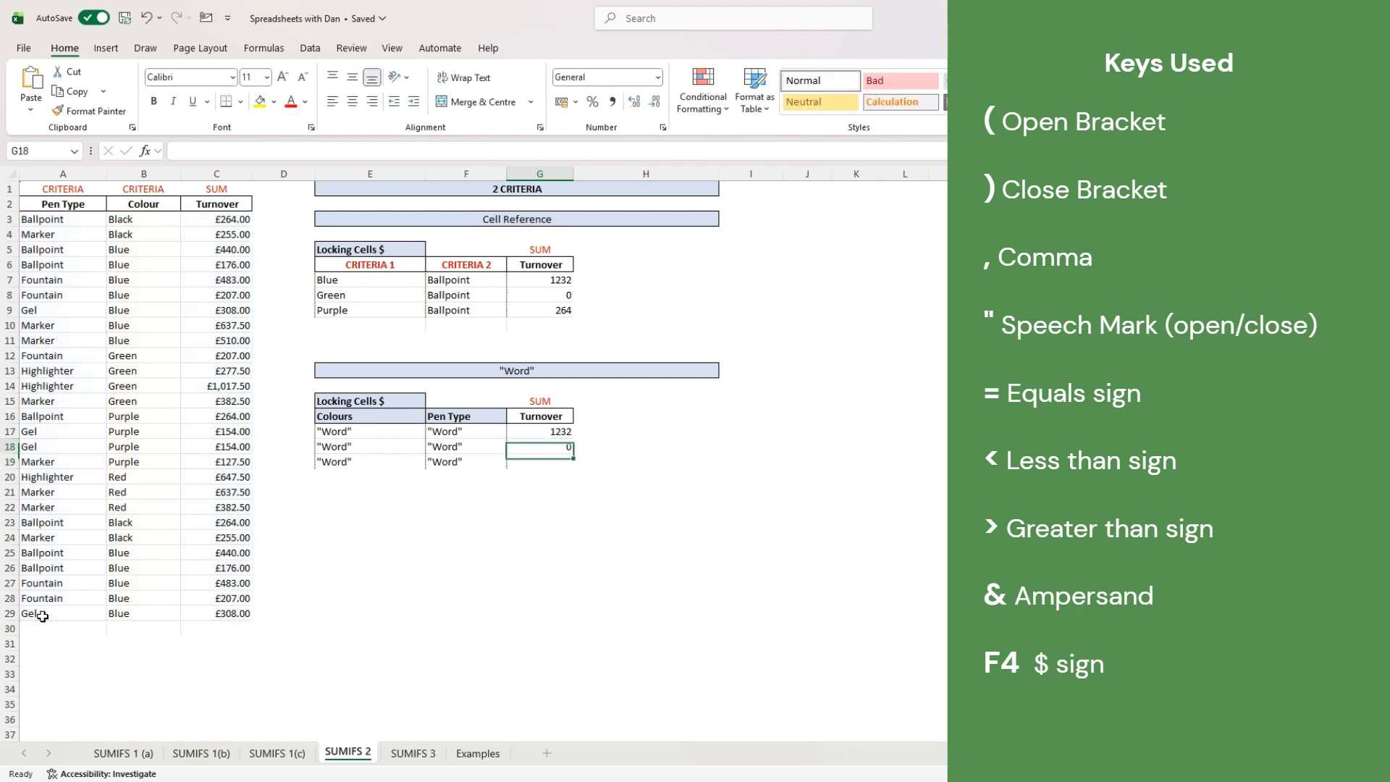
pyautogui.moveTo(505, 151); pyautogui.dragTo(13, 136)
pyautogui.hotkey('ctrl', 'c')
# - Paste the formula into G19 with Purple as the colour criterion (264), then go to SUMIFS 3
pyautogui.press('Return')
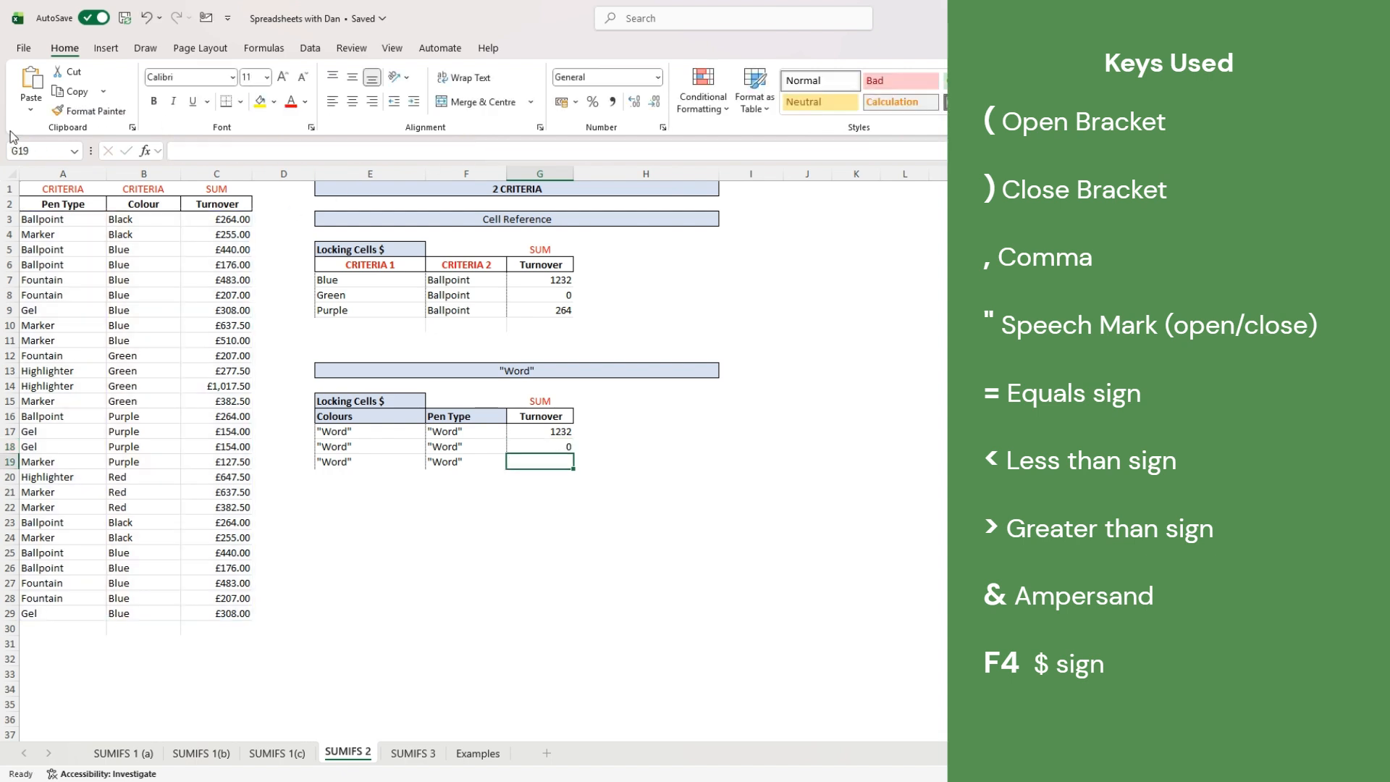
pyautogui.hotkey('ctrl', 'v')
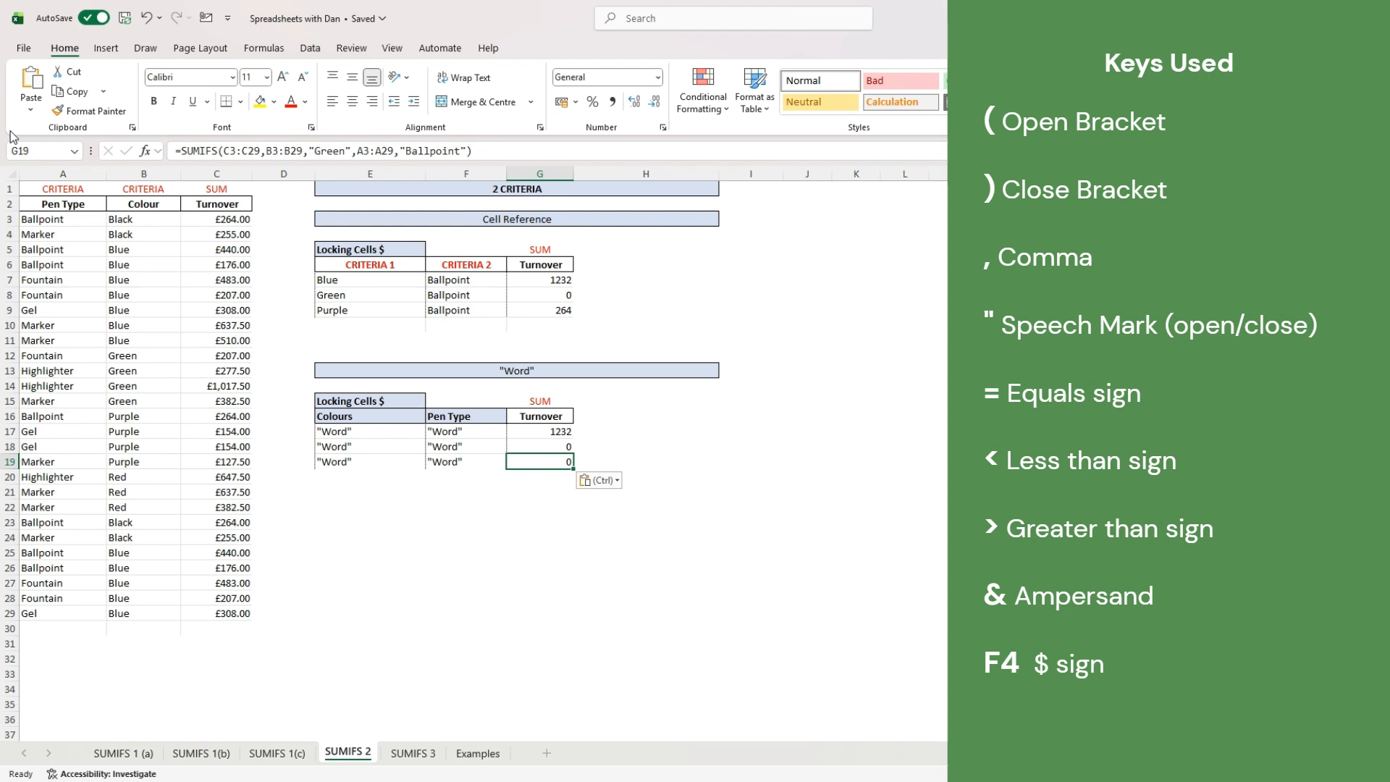
pyautogui.press('F2')
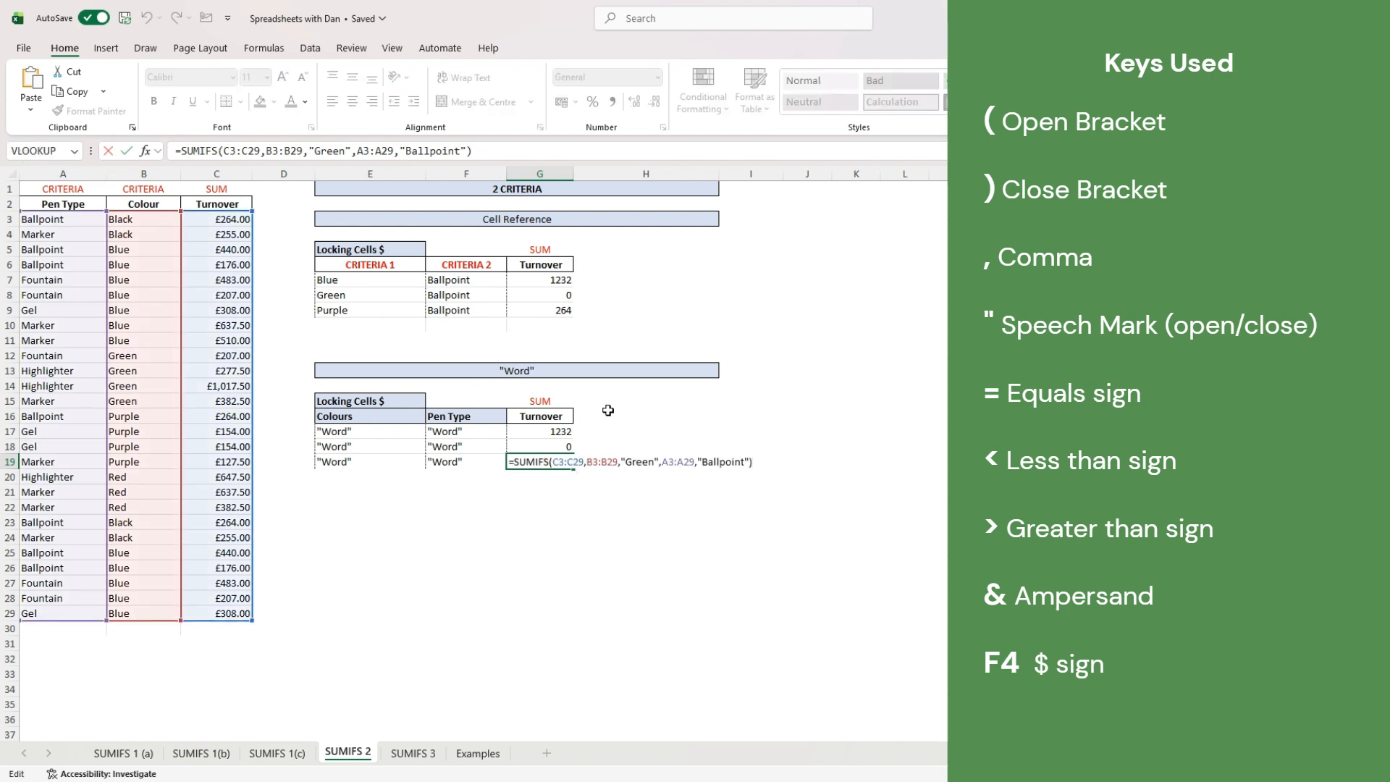
pyautogui.click(320, 150)
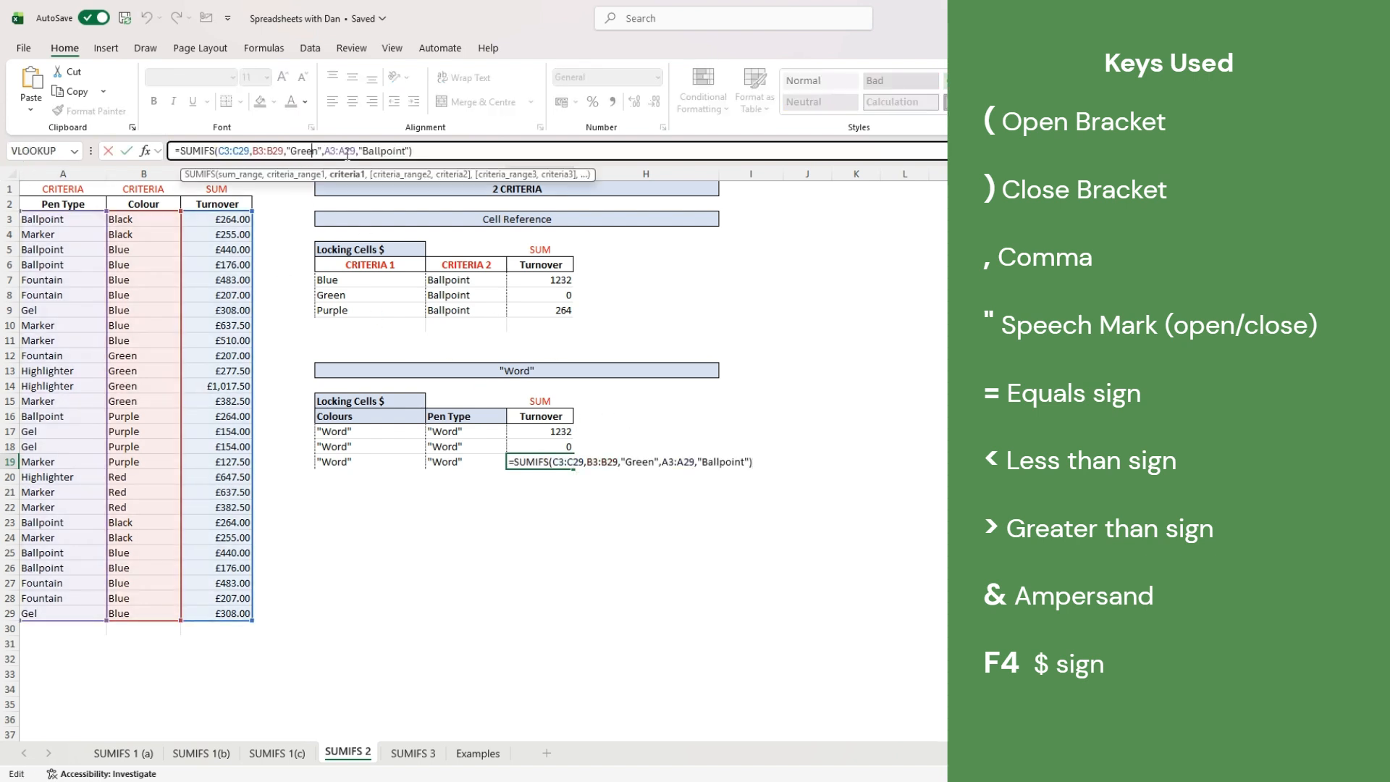
pyautogui.press('BackSpace')
pyautogui.press('BackSpace')
pyautogui.press('BackSpace')
pyautogui.press('BackSpace')
pyautogui.press('BackSpace')
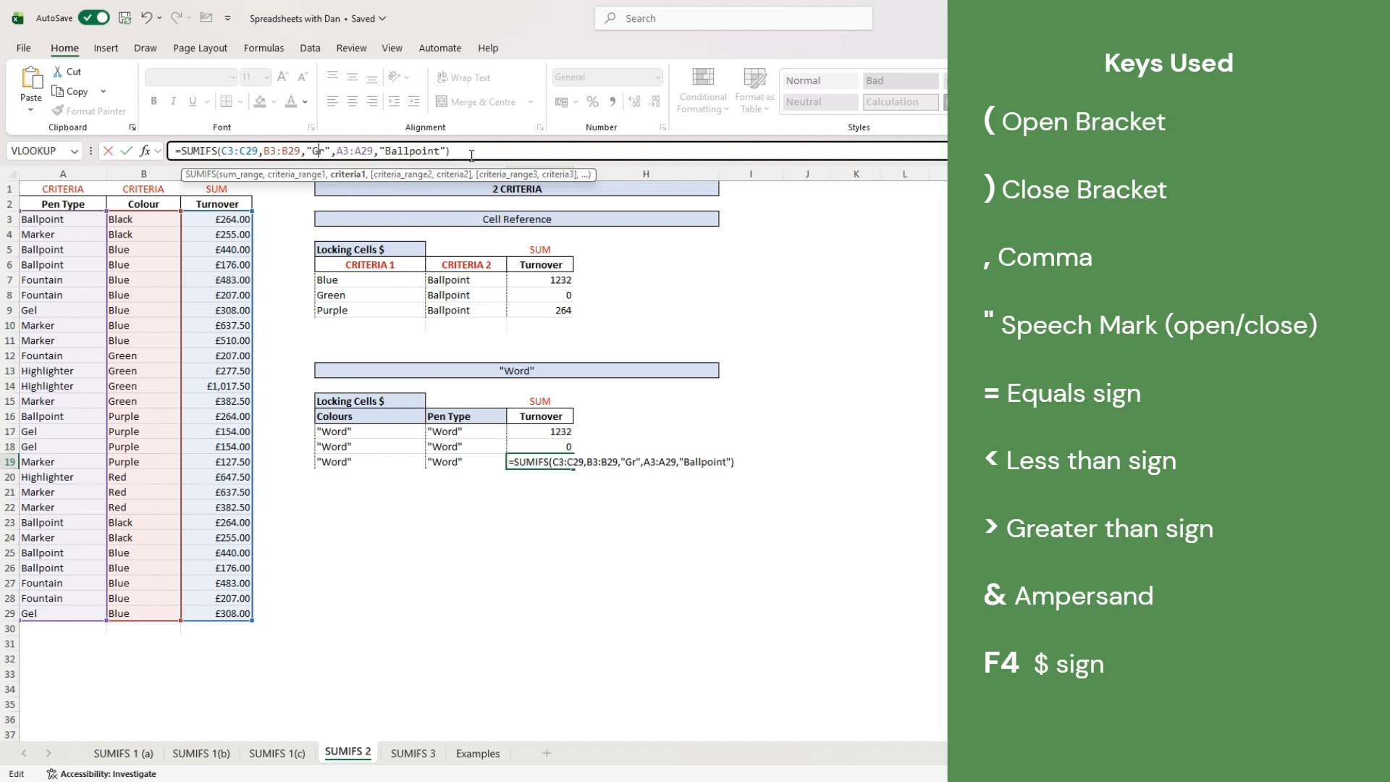
pyautogui.write('Purple')
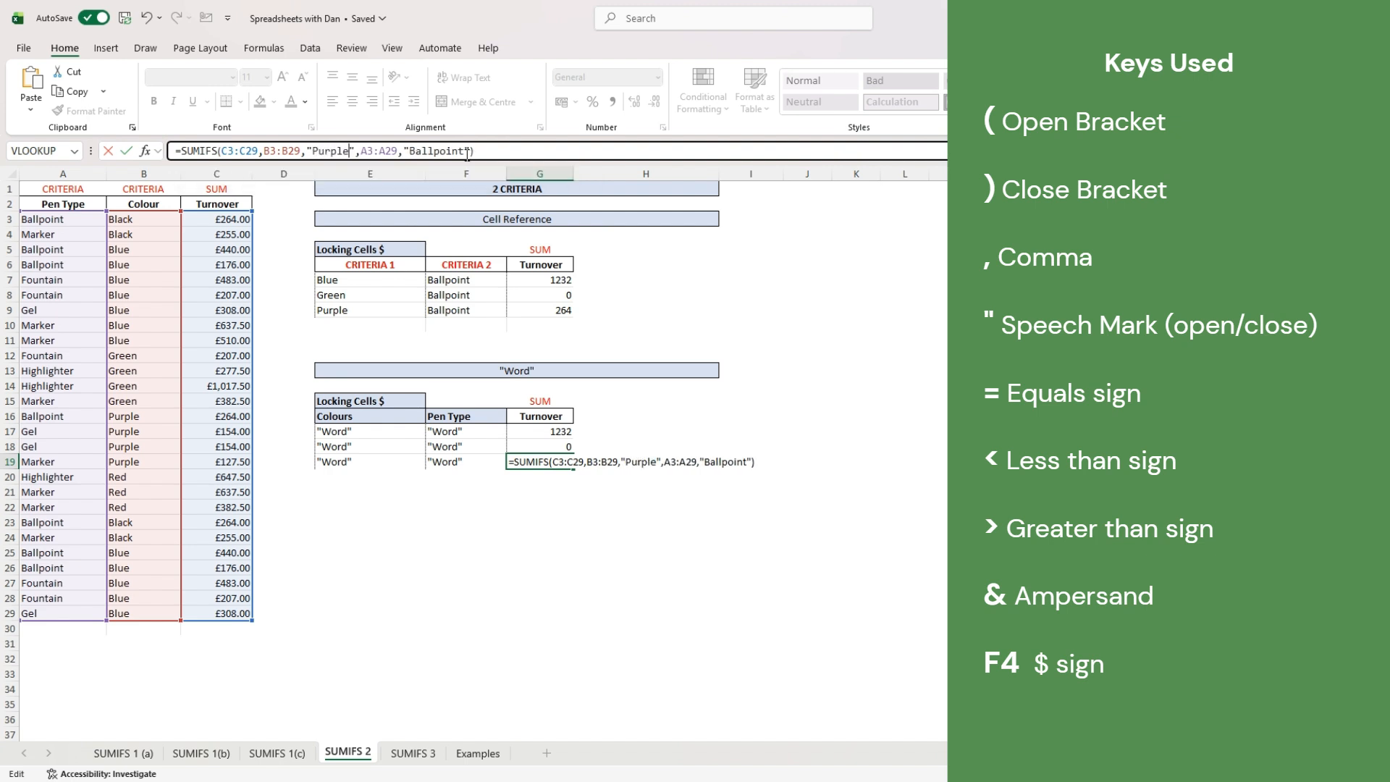
pyautogui.hotkey('ctrl', 'Return')
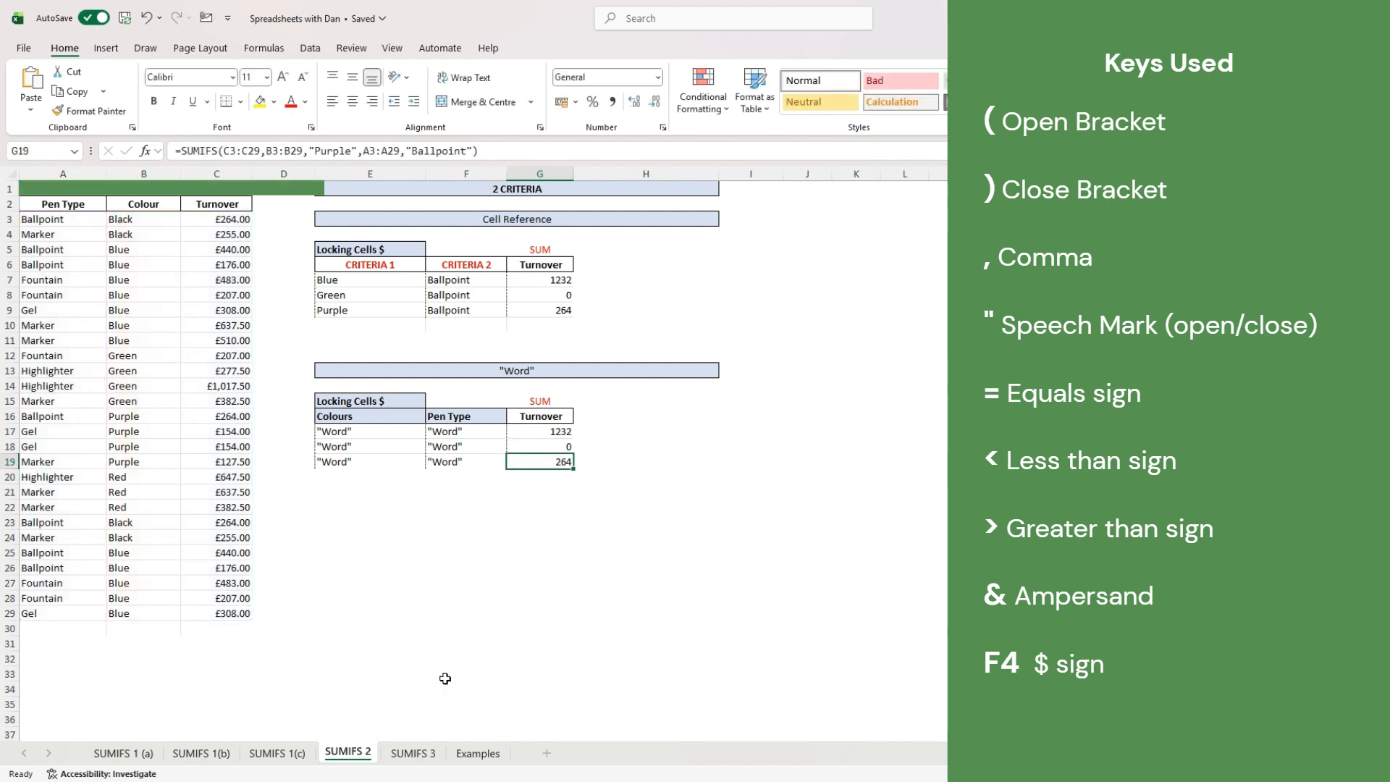
pyautogui.click(413, 753)
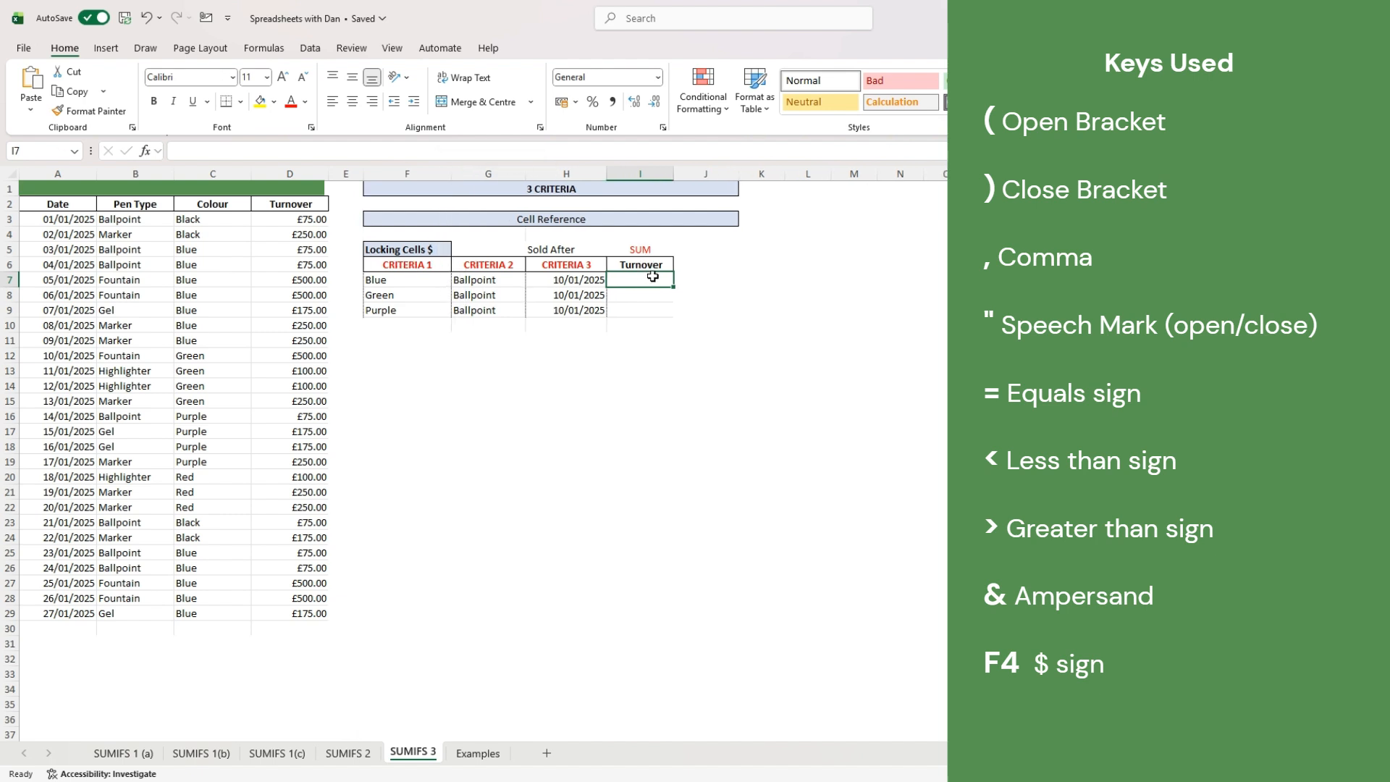
# - In I7, start a SUMIFS over D3:D29 with criteria C3:C29 = F7 and B3:B29 = G7
pyautogui.write('=sumifs(')
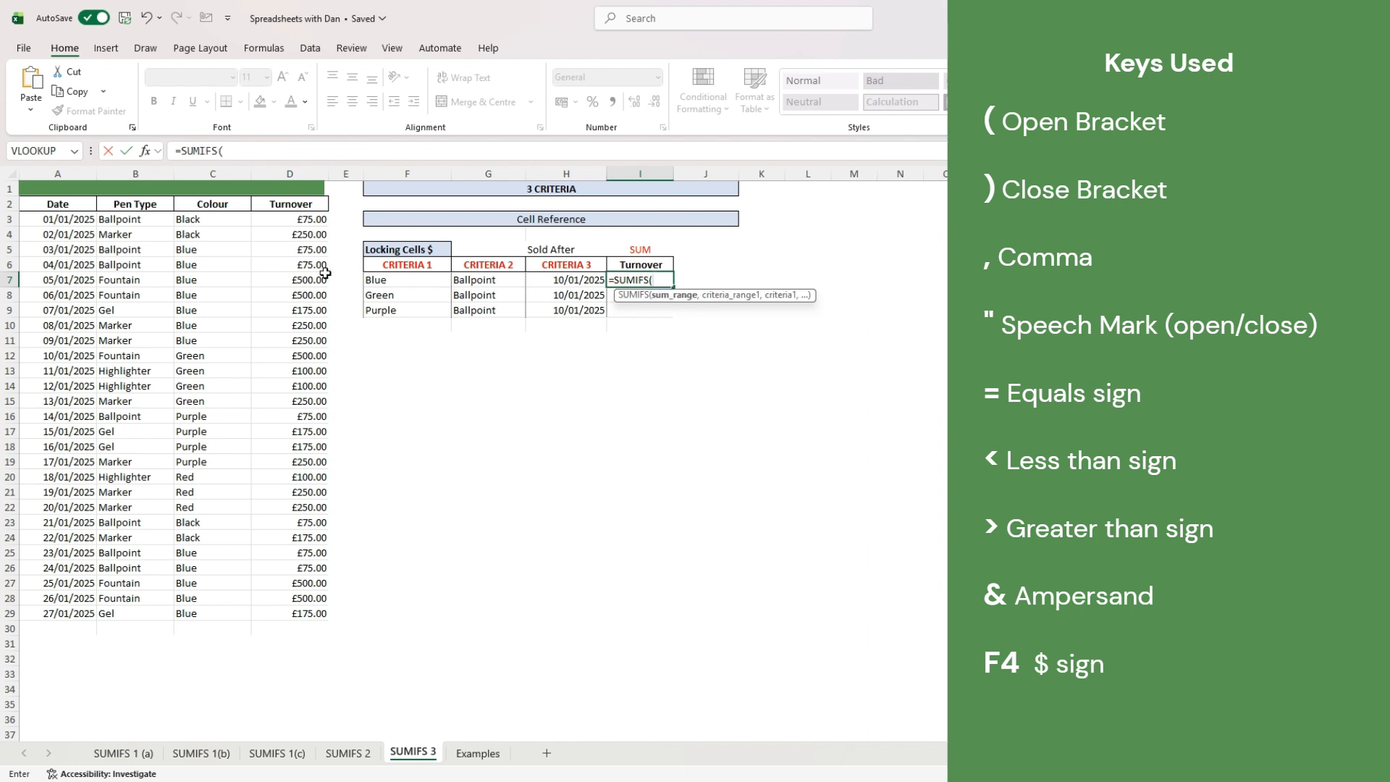
pyautogui.moveTo(281, 219); pyautogui.dragTo(298, 615)
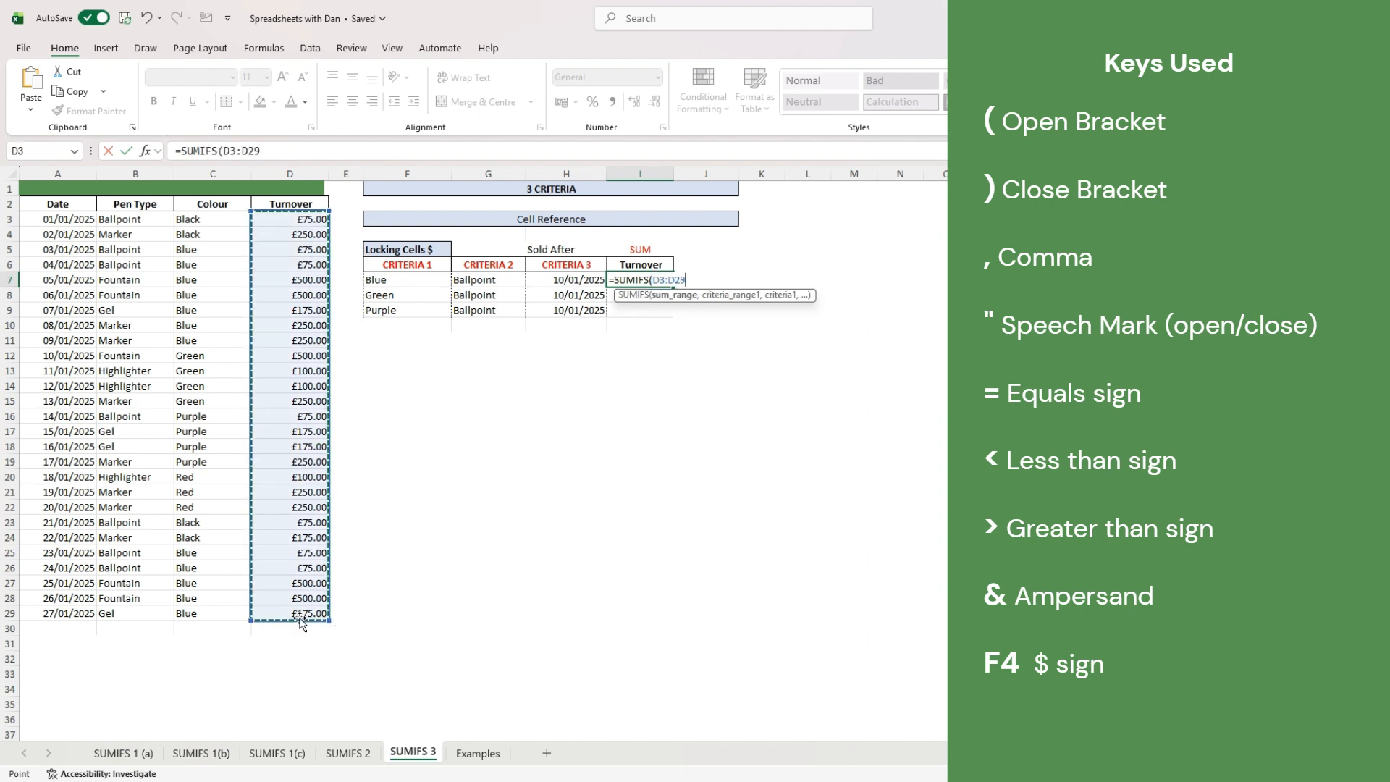
pyautogui.write(',')
pyautogui.moveTo(205, 220); pyautogui.dragTo(199, 614)
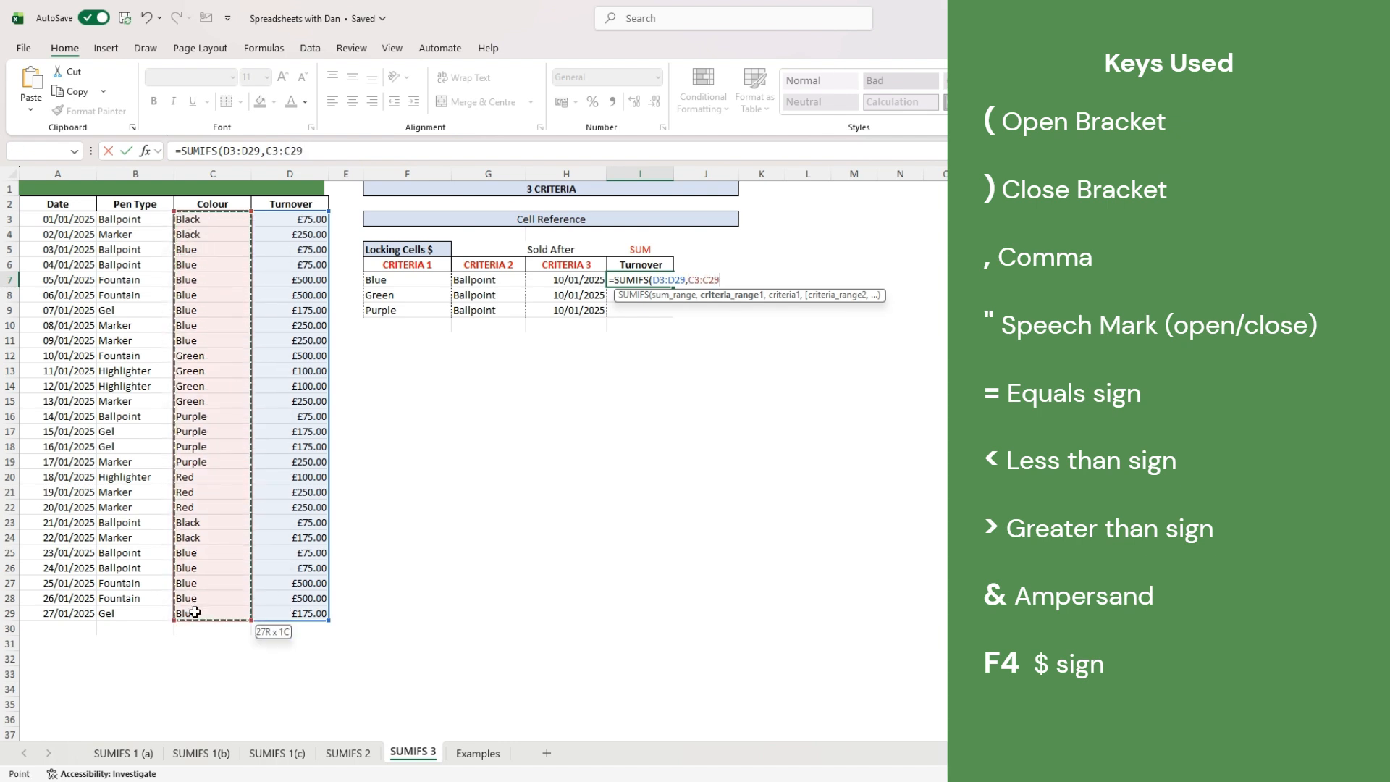
pyautogui.write(',')
pyautogui.click(379, 280)
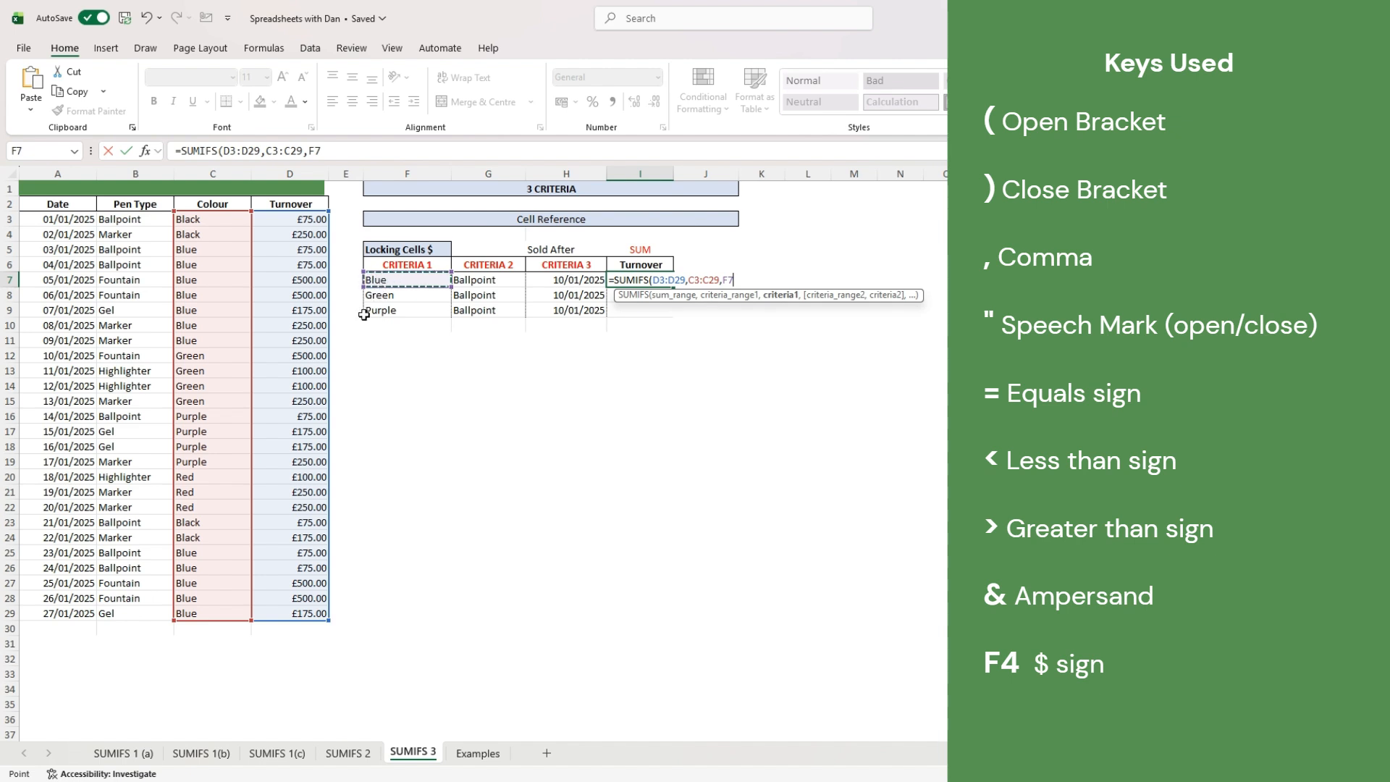
pyautogui.write(',')
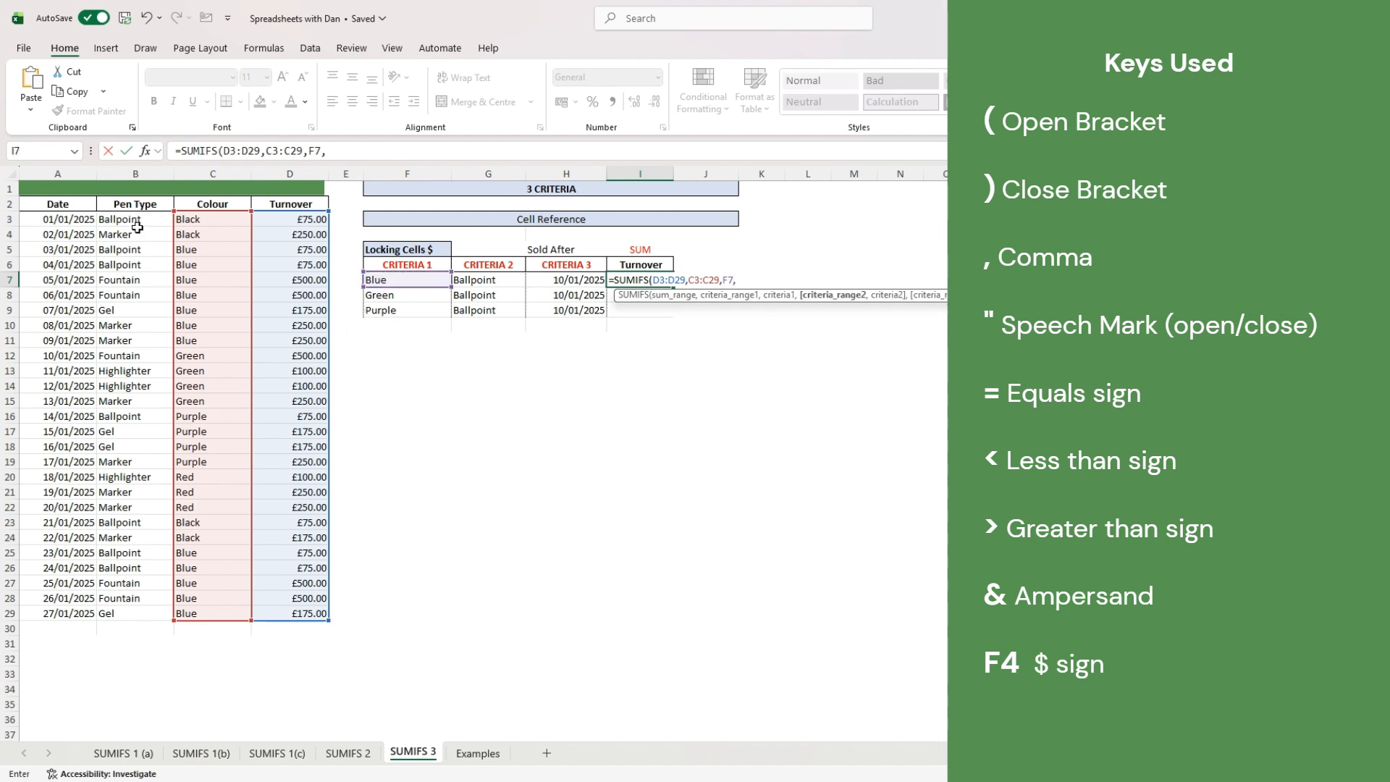
pyautogui.moveTo(117, 219); pyautogui.dragTo(115, 616)
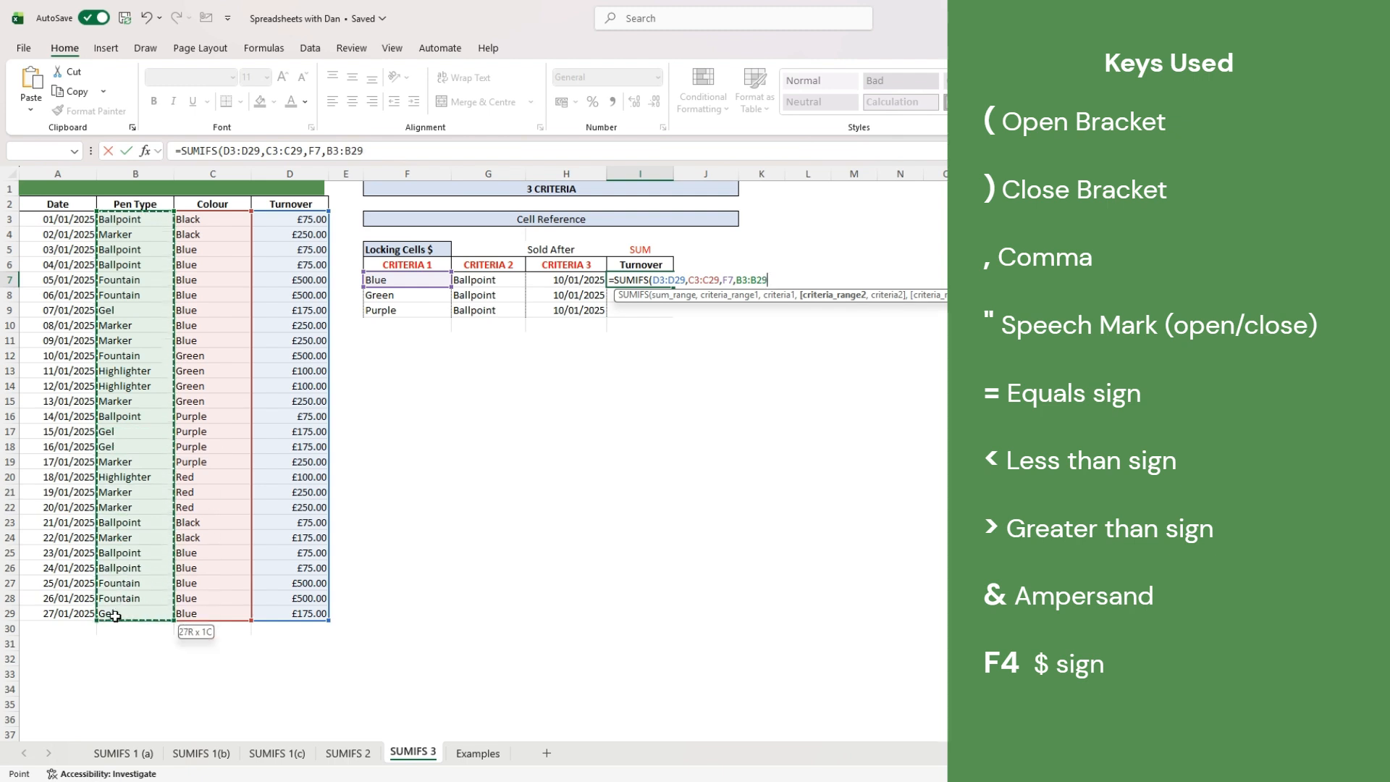
pyautogui.write(',')
pyautogui.click(481, 284)
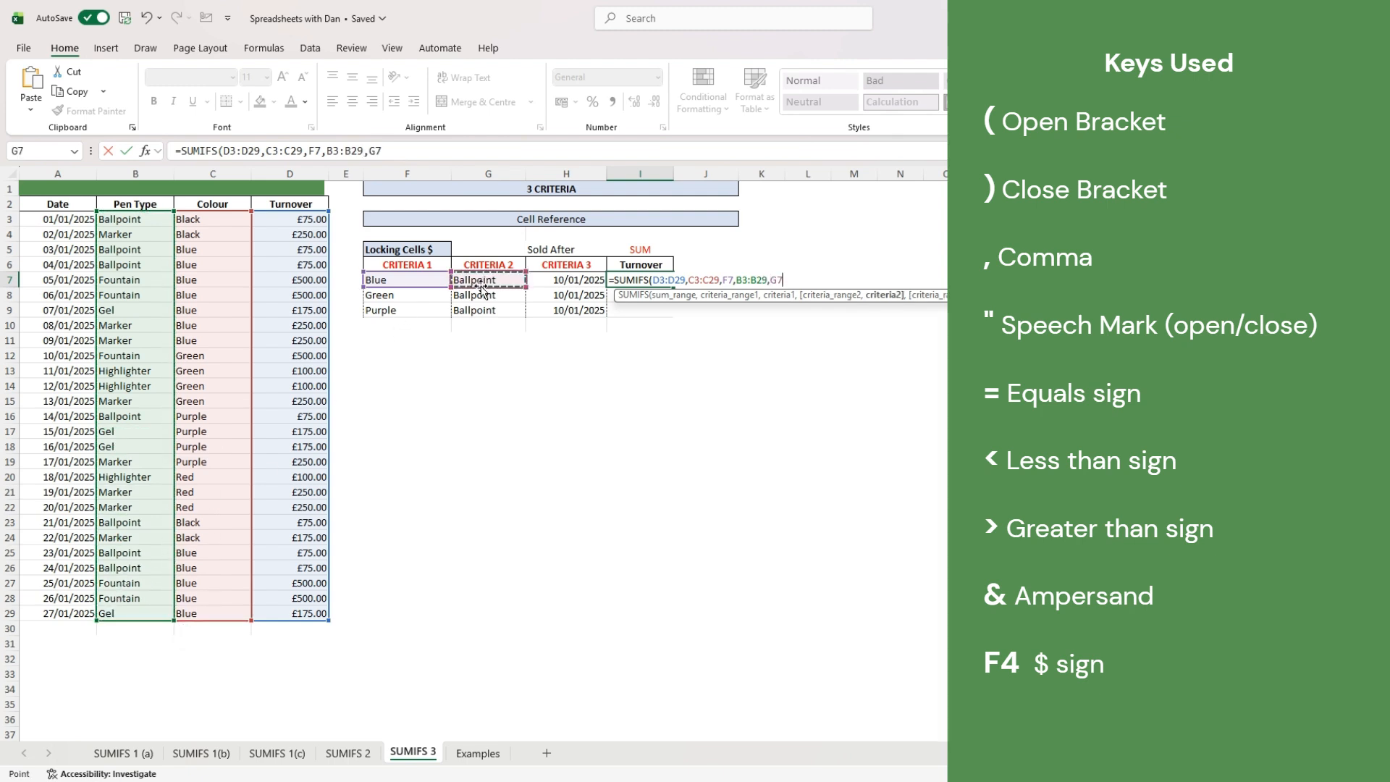
# - Add the date criterion A3:A29 ">"&H7 and enter the formula, giving 150
pyautogui.write(',')
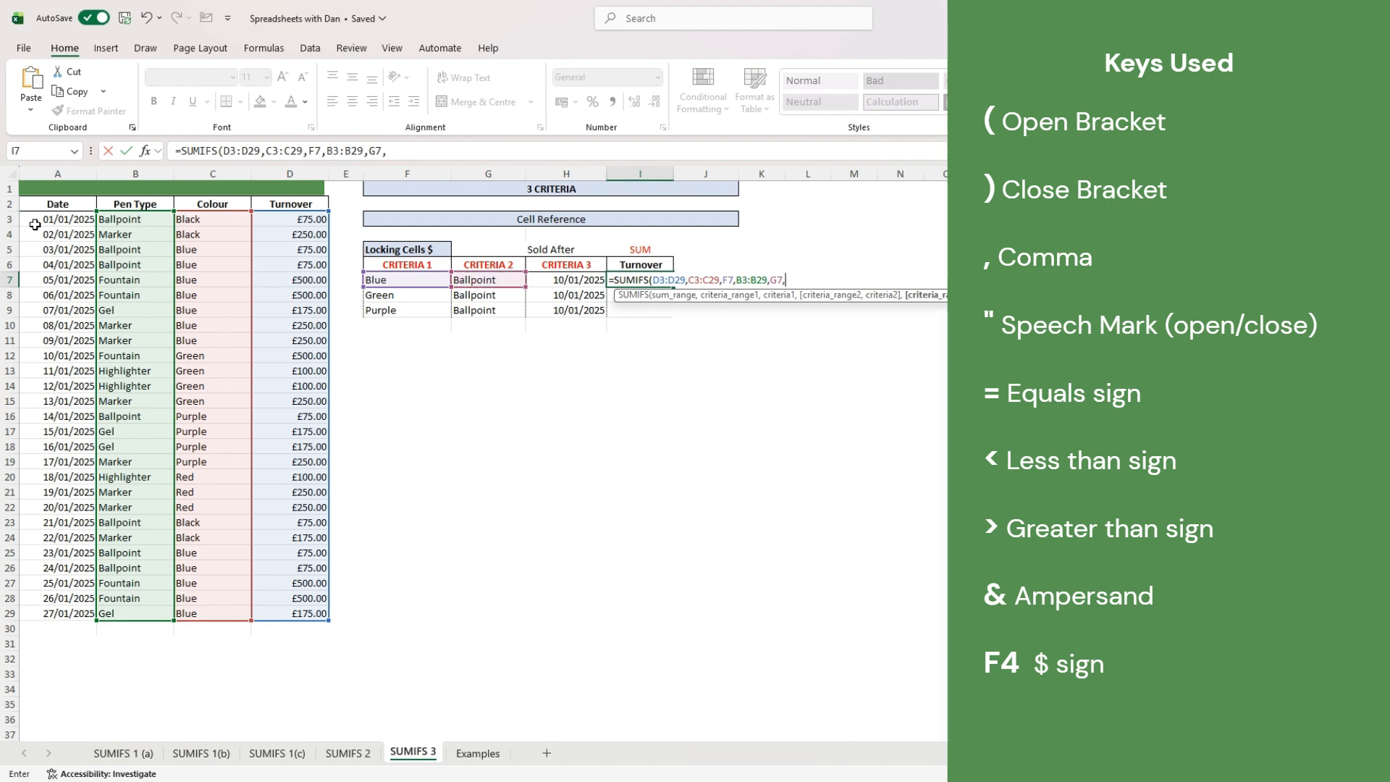
pyautogui.moveTo(48, 220); pyautogui.dragTo(37, 615)
pyautogui.write(',')
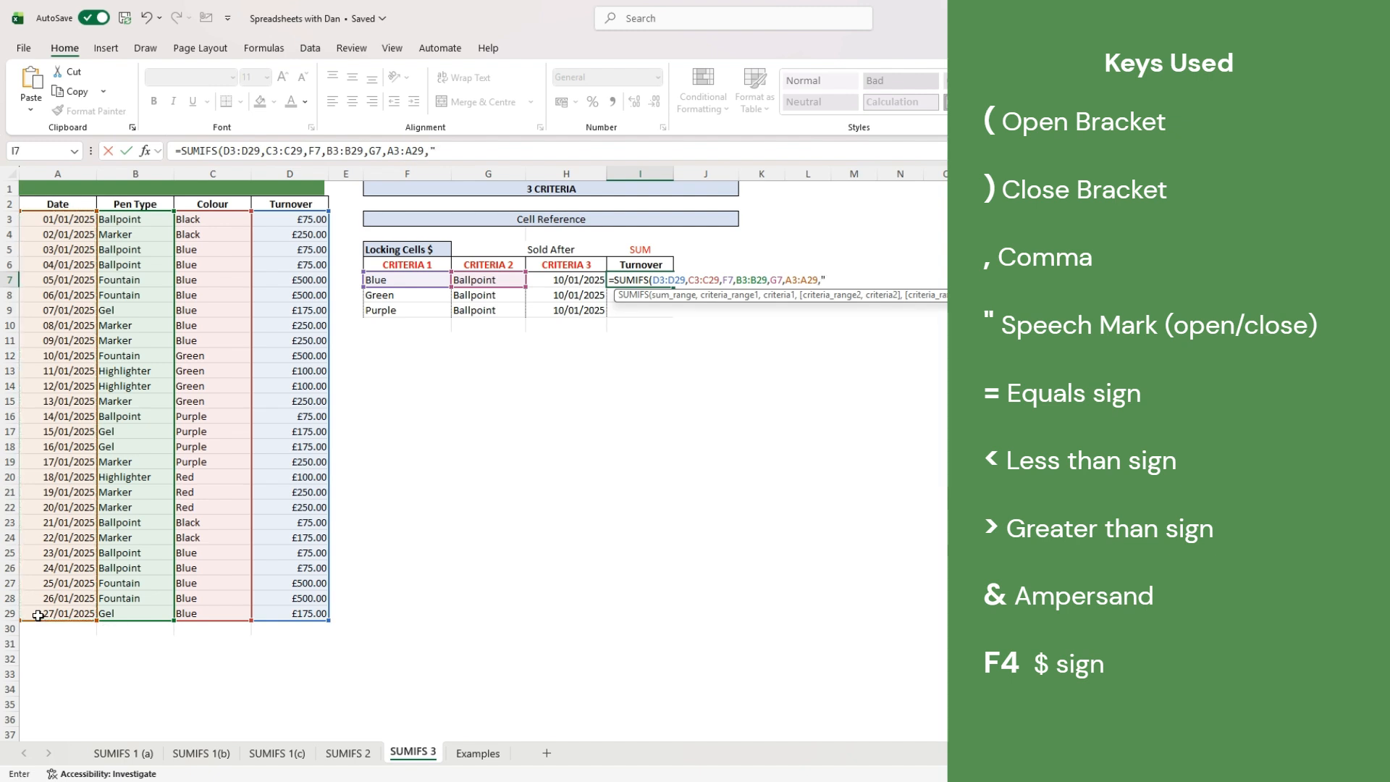
pyautogui.write('">"&')
pyautogui.click(582, 278)
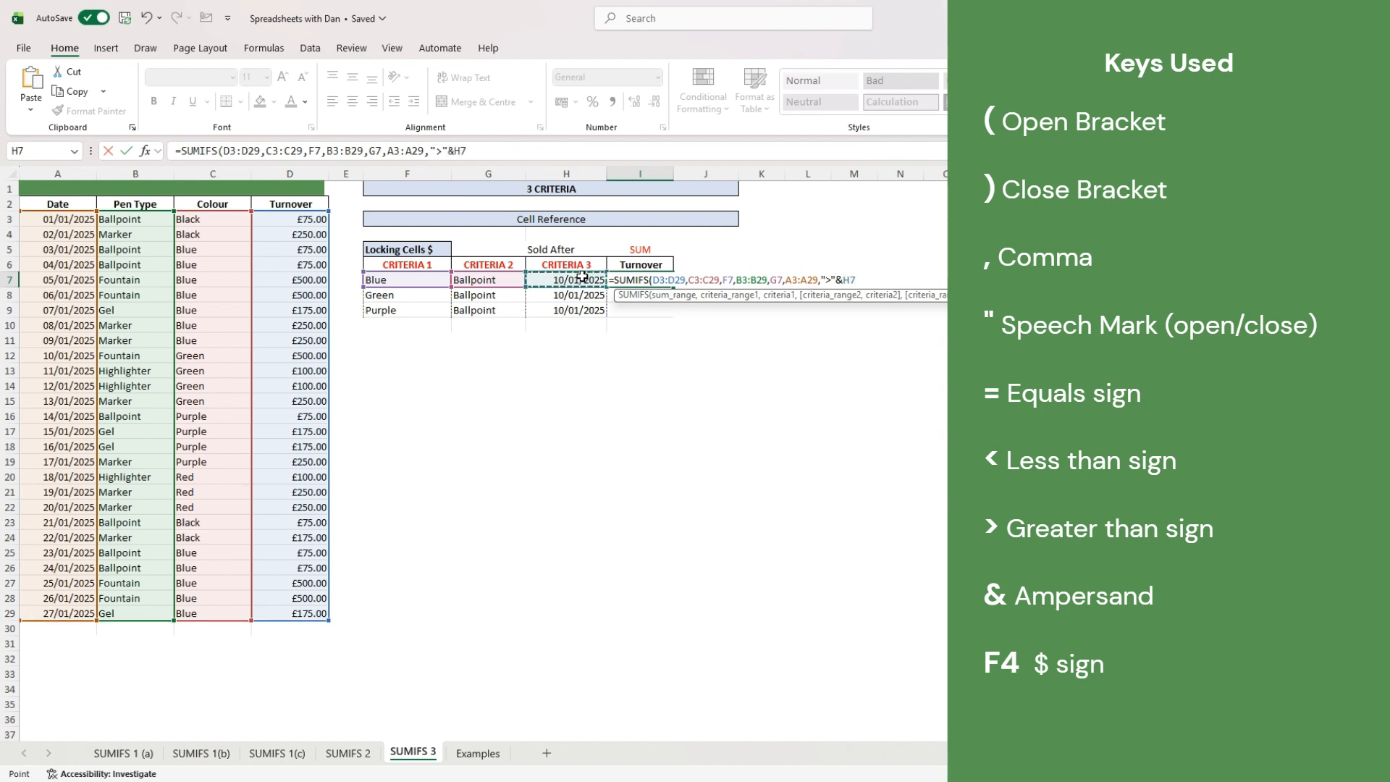
pyautogui.write(')')
pyautogui.press('Return')
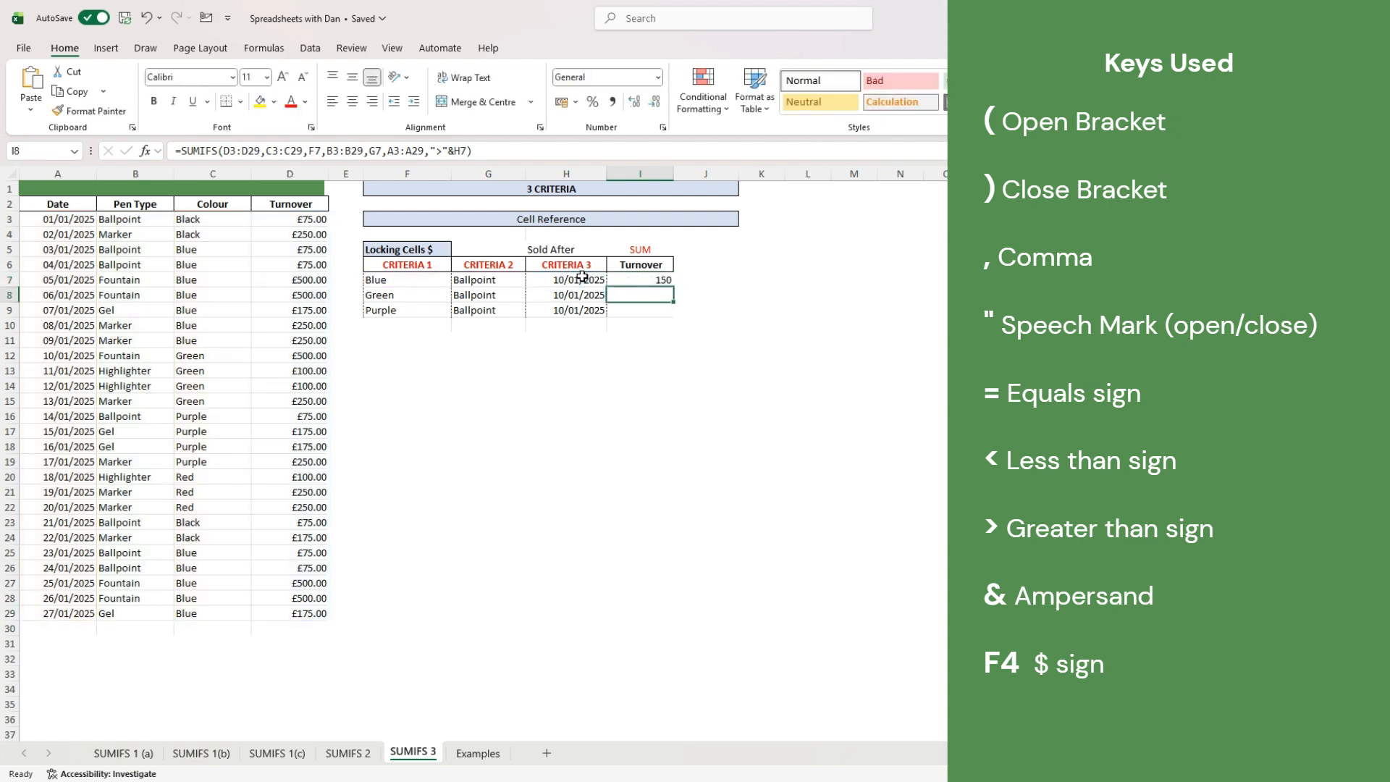
pyautogui.press('Up')
pyautogui.press('F2')
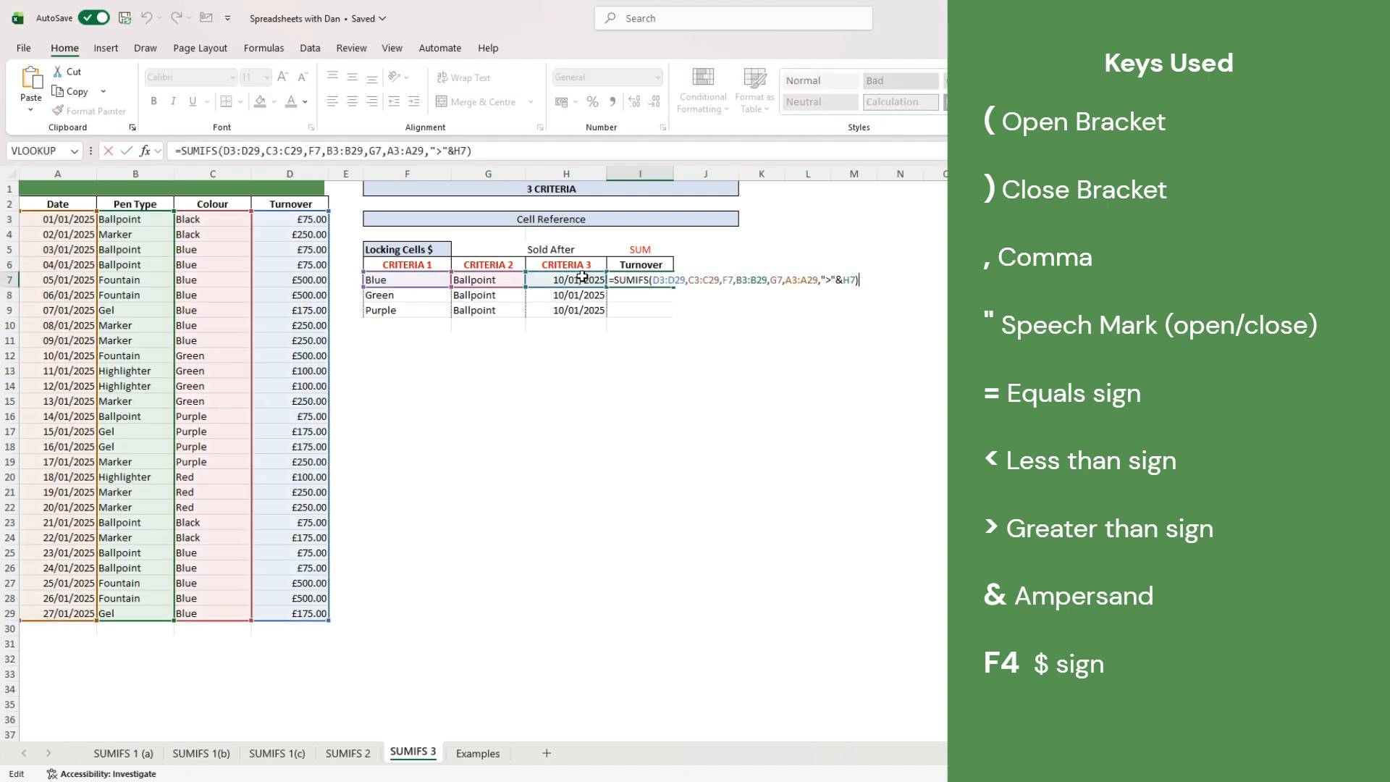
# - Make the D, C, B and A range references in I7's formula absolute with $ signs
pyautogui.click(239, 141)
pyautogui.press('F4')
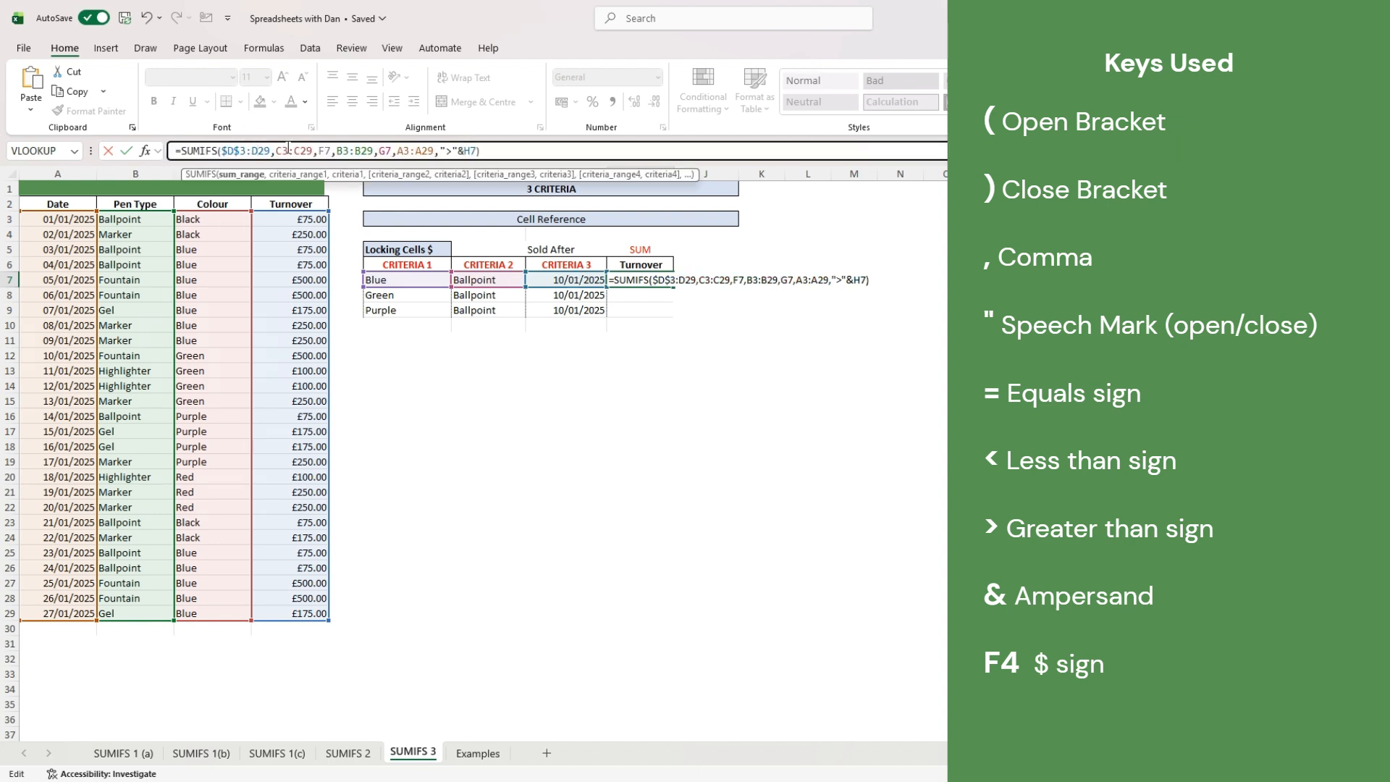
pyautogui.click(272, 149)
pyautogui.press('F4')
pyautogui.click(296, 149)
pyautogui.press('F4')
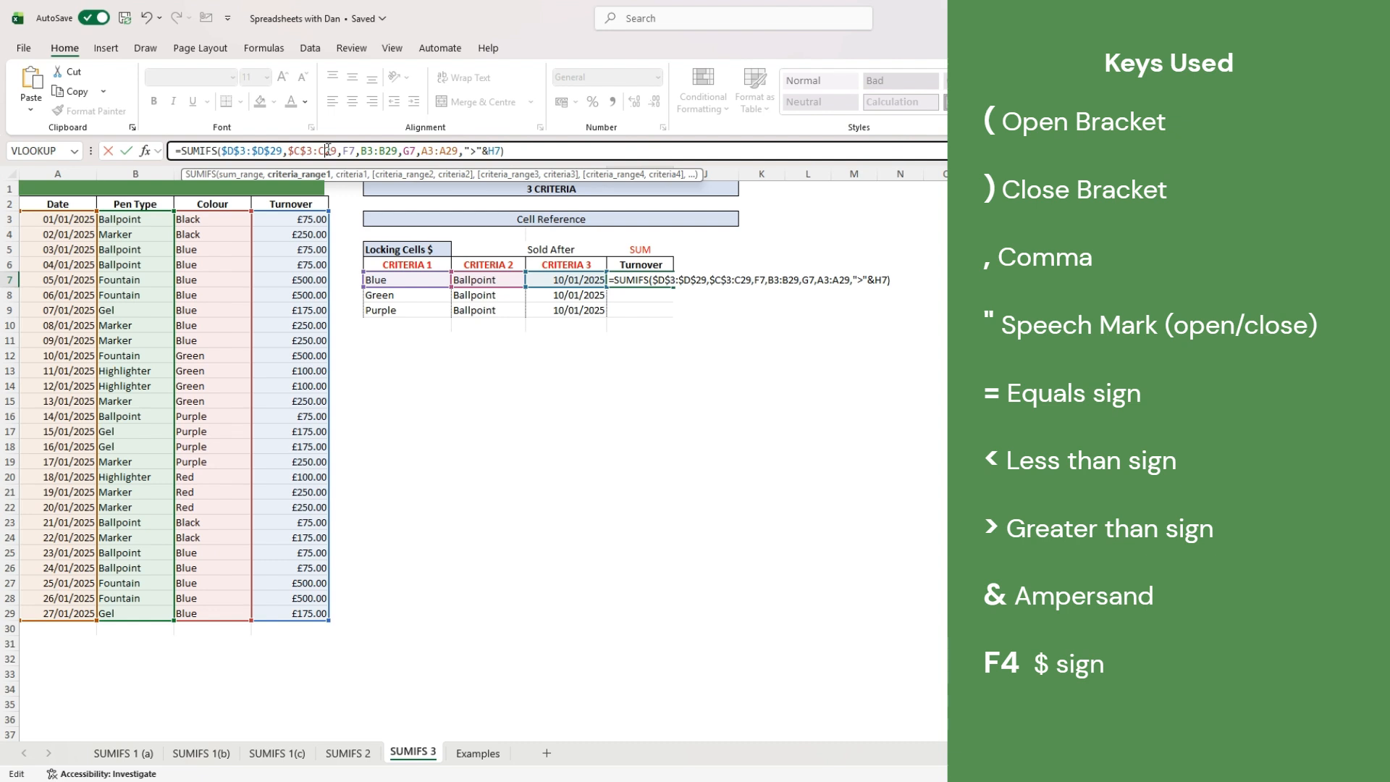
pyautogui.click(327, 150)
pyautogui.press('F4')
pyautogui.click(379, 150)
pyautogui.press('F4')
pyautogui.click(410, 150)
pyautogui.press('F4')
pyautogui.click(462, 150)
pyautogui.click(495, 145)
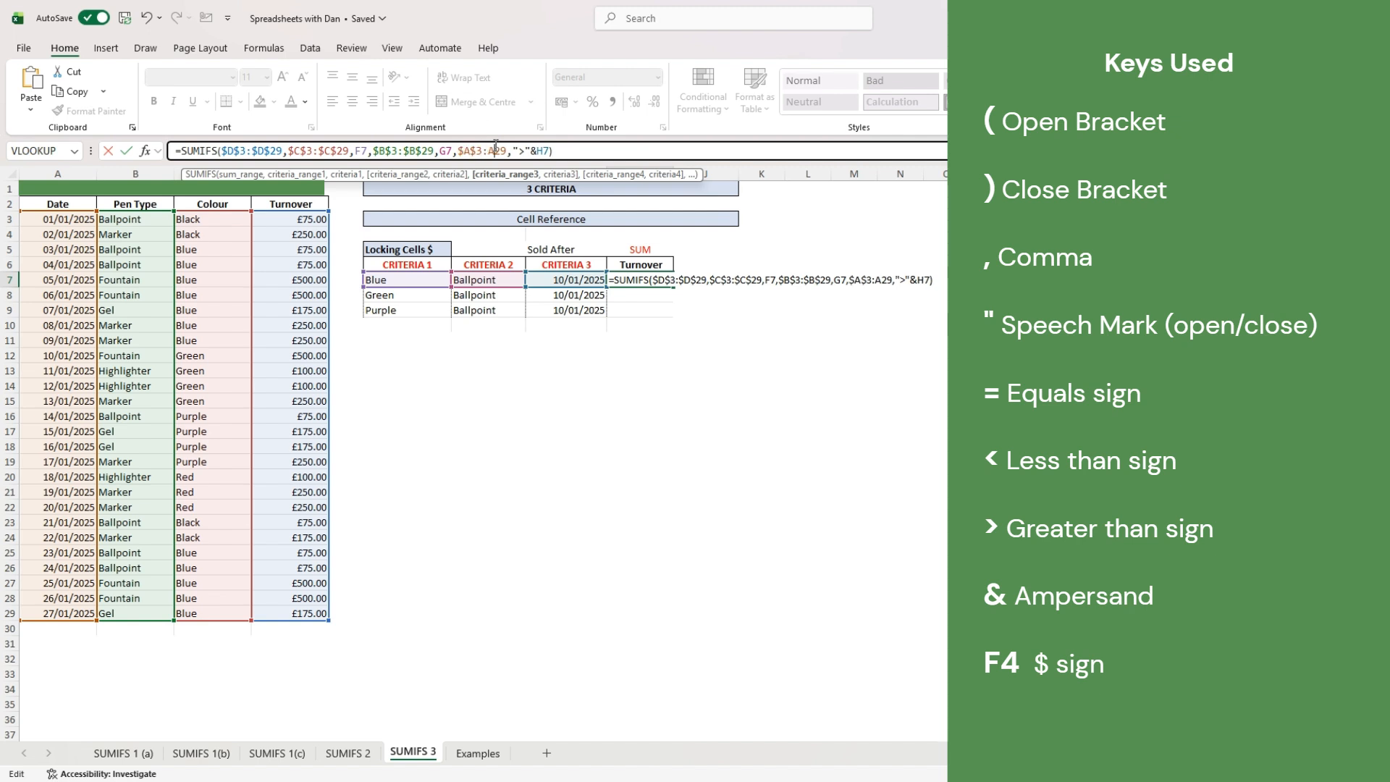
pyautogui.press('F4')
pyautogui.press('Return')
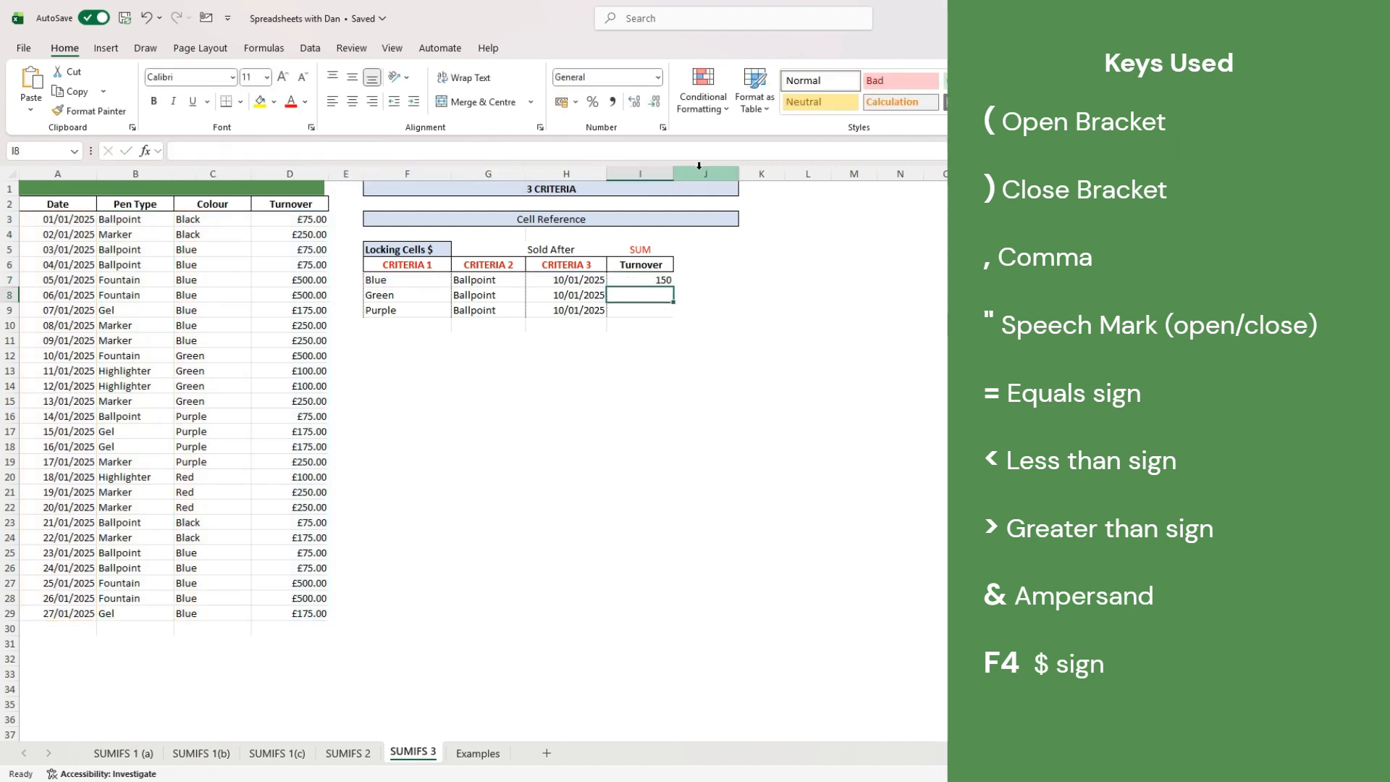
# - Fill I7 down to I9 and check the copies: Green gives 0, Purple gives 75
pyautogui.click(654, 282)
pyautogui.moveTo(676, 288); pyautogui.dragTo(675, 314)
pyautogui.click(664, 281)
pyautogui.press('F2')
pyautogui.press('Return')
pyautogui.press('F2')
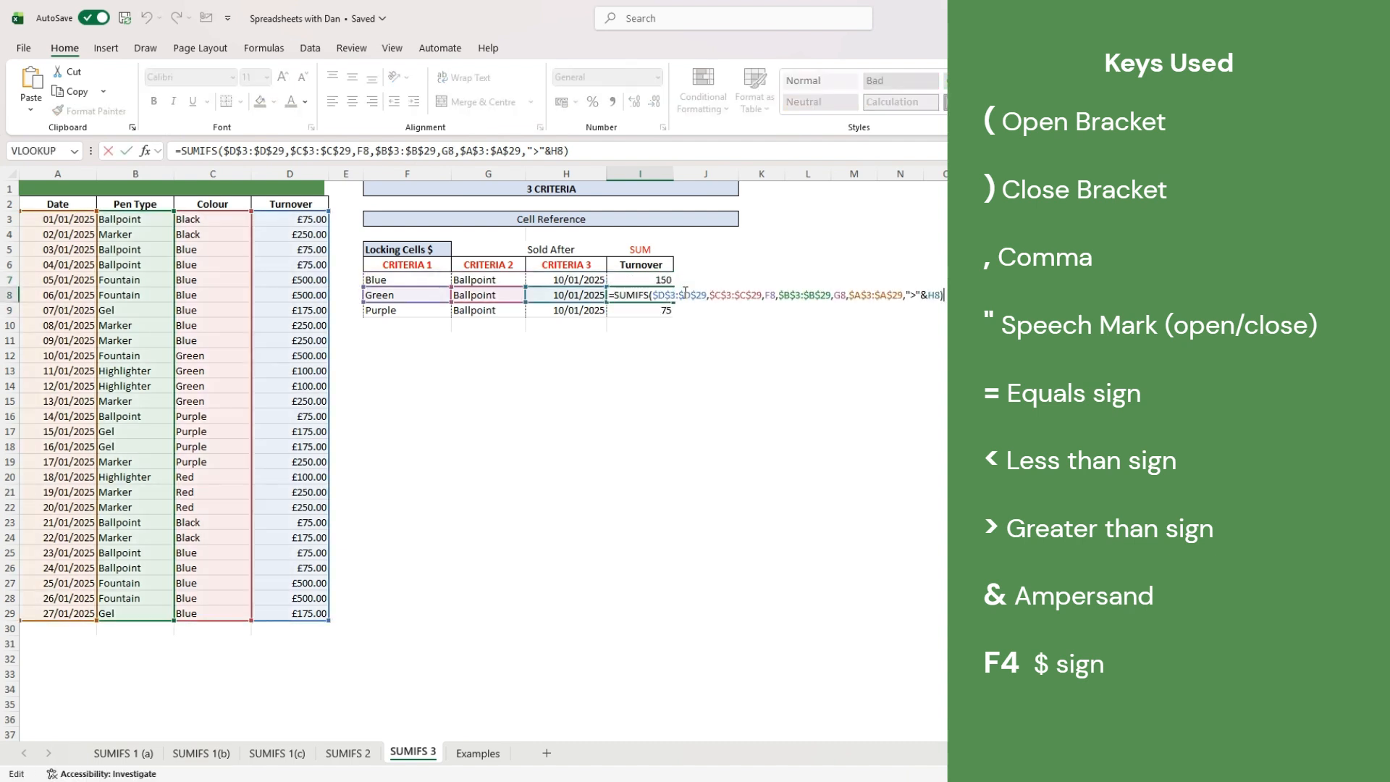
pyautogui.press('Return')
pyautogui.press('F2')
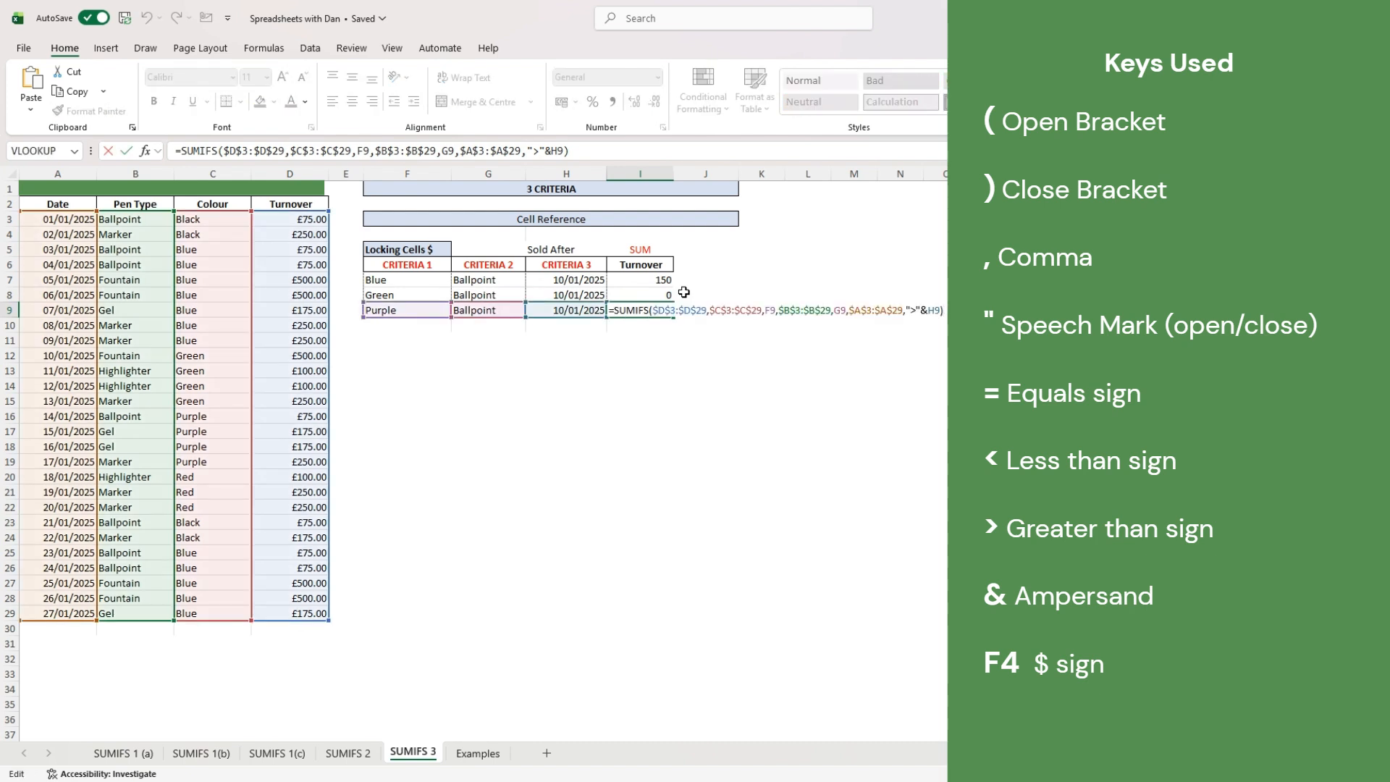
pyautogui.press('Return')
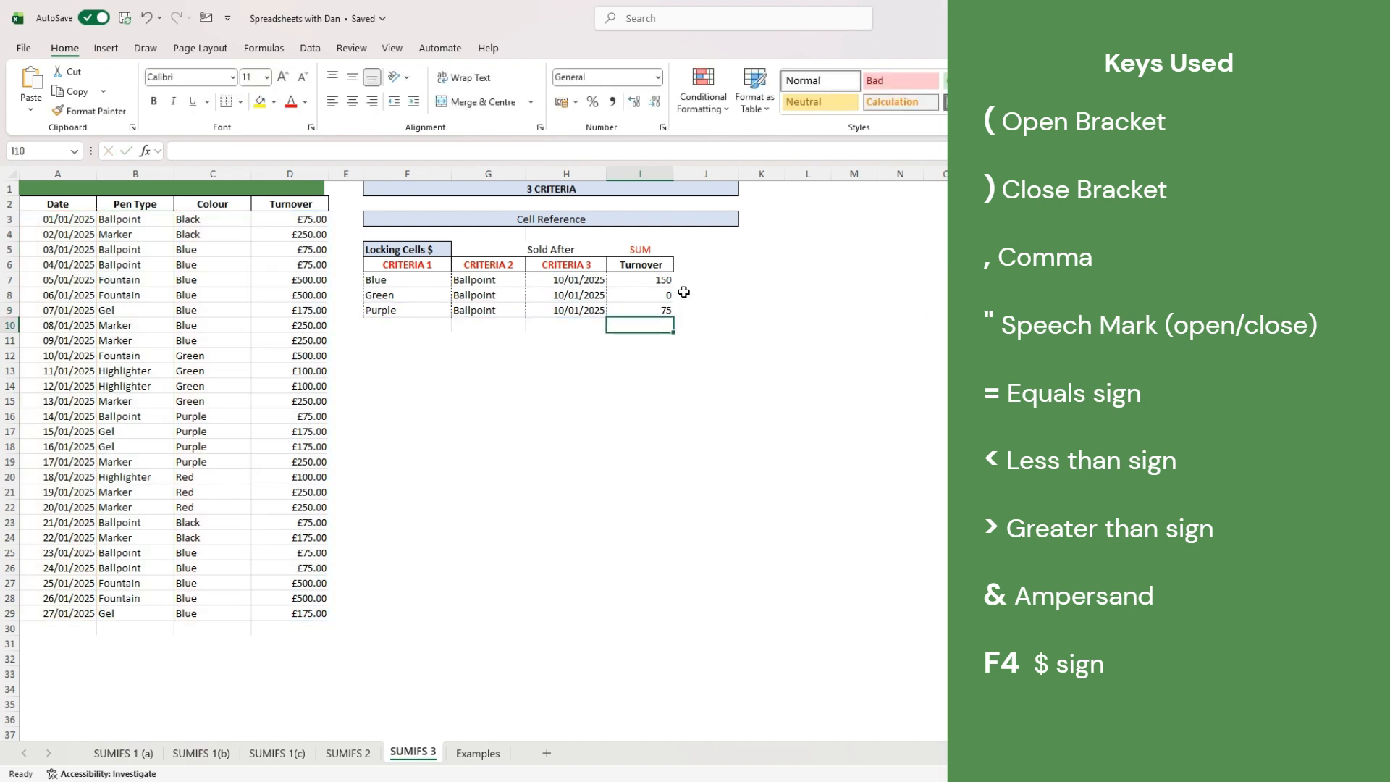